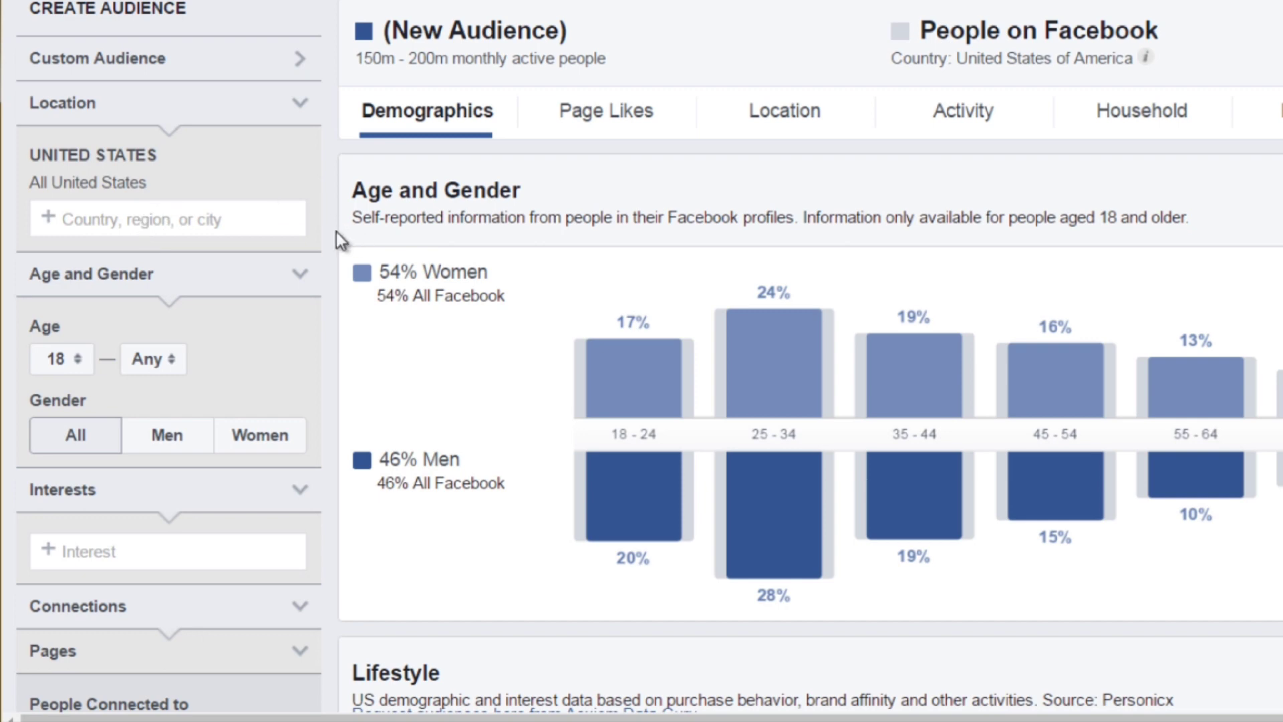
Step: Add Cholesterol as an interest for the new United States audience
scroll(335, 231, "down", 3)
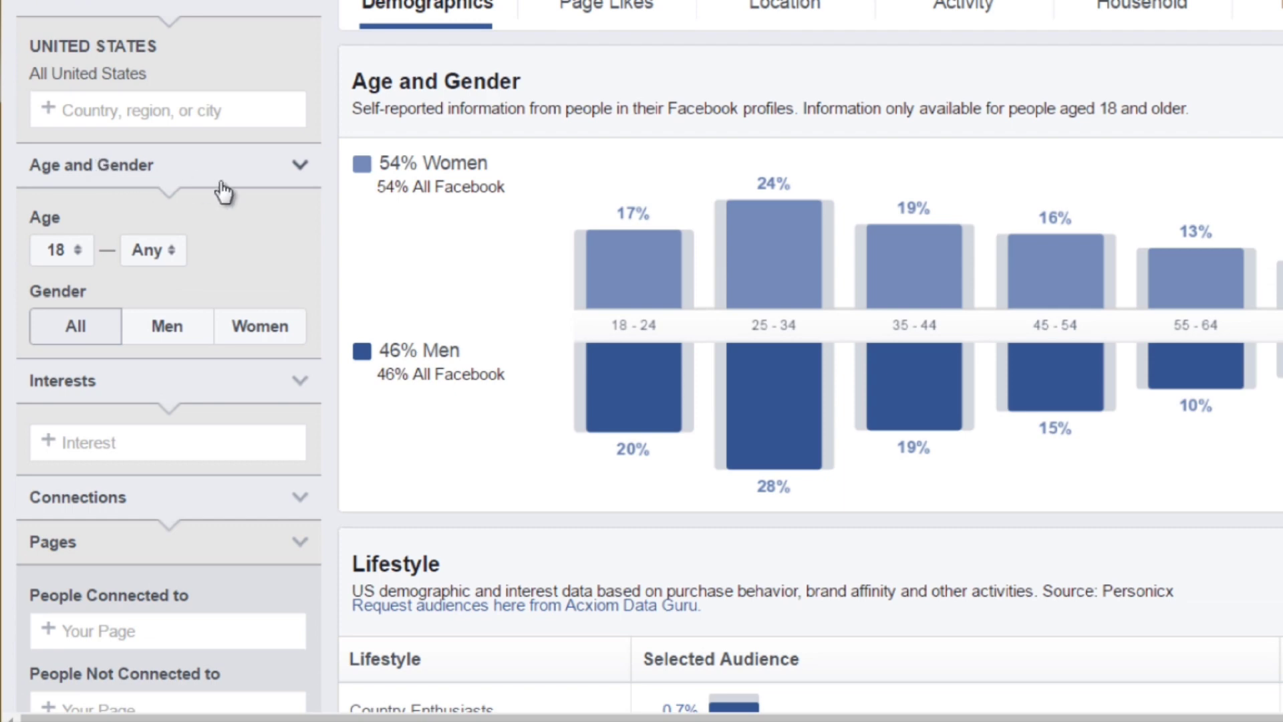
scroll(298, 260, "down", 5)
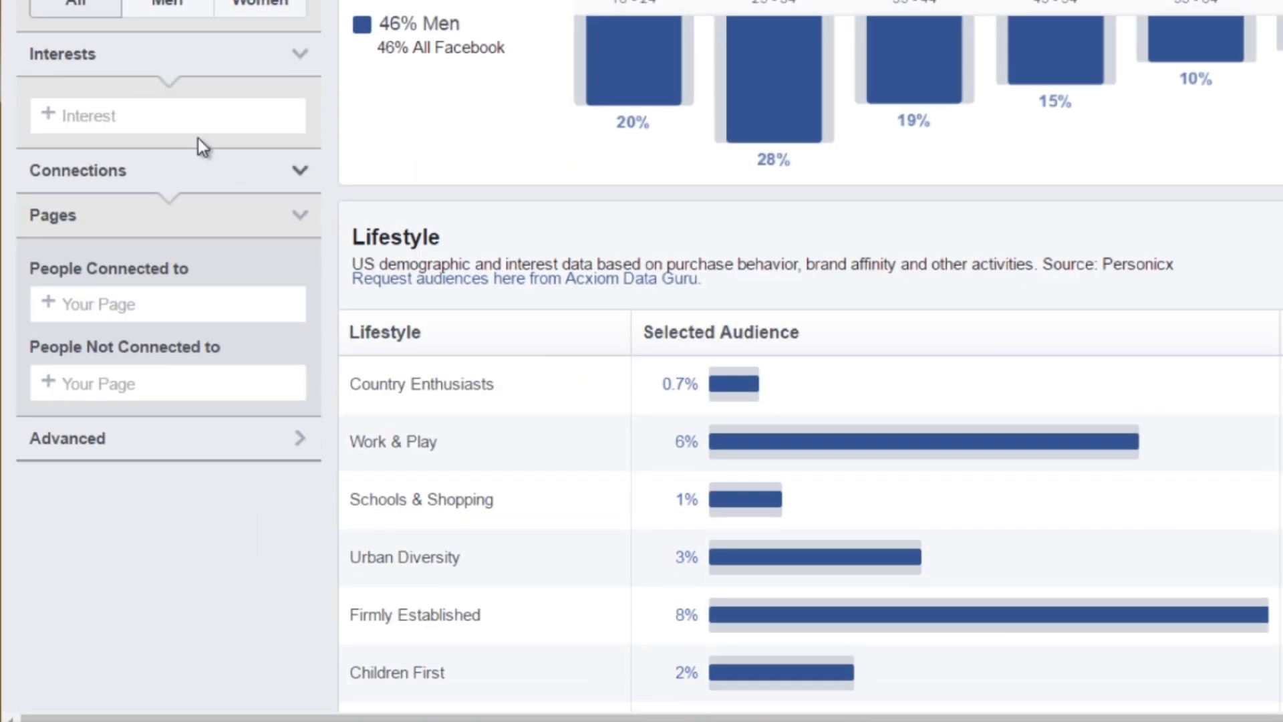
left_click(135, 119)
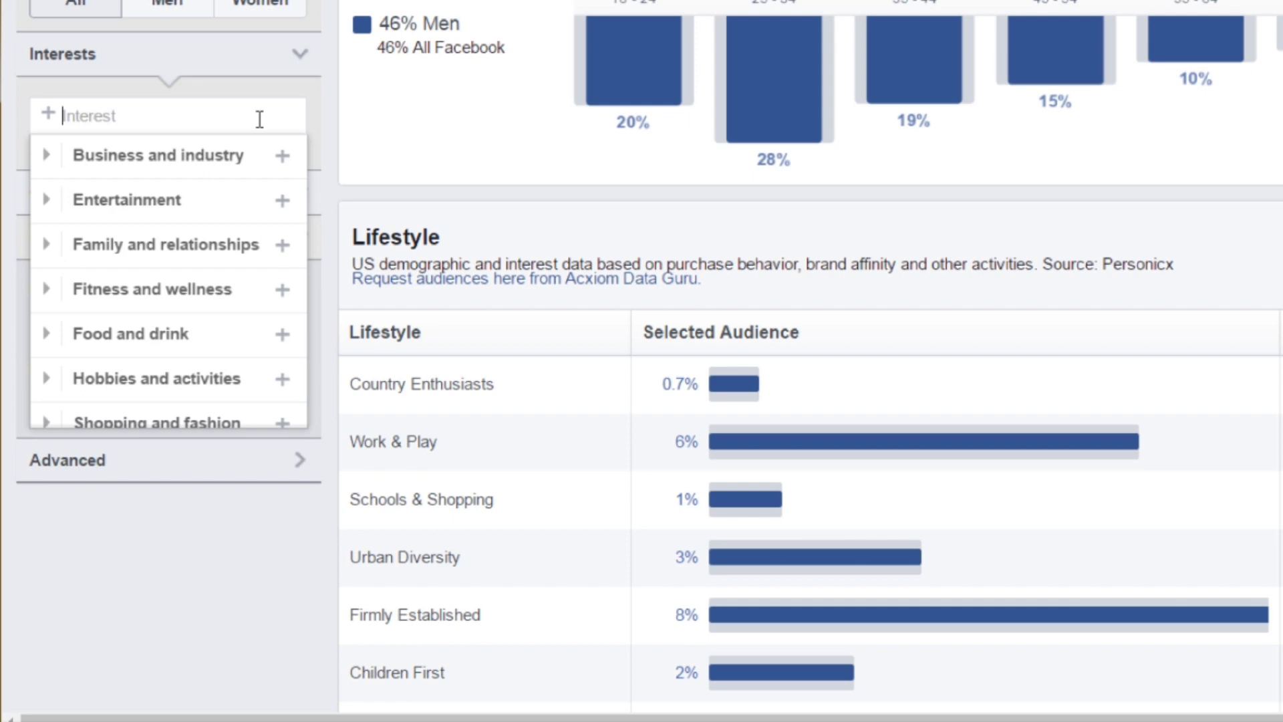
type("cholesterol")
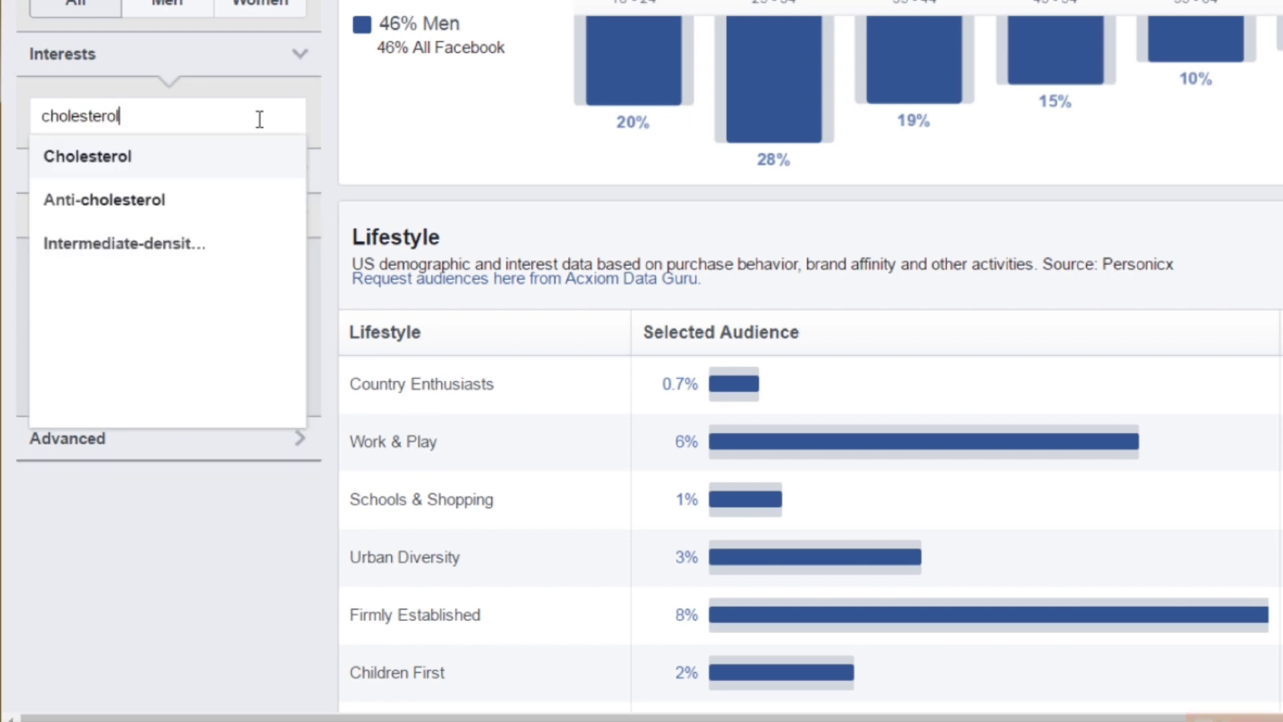
left_click(112, 158)
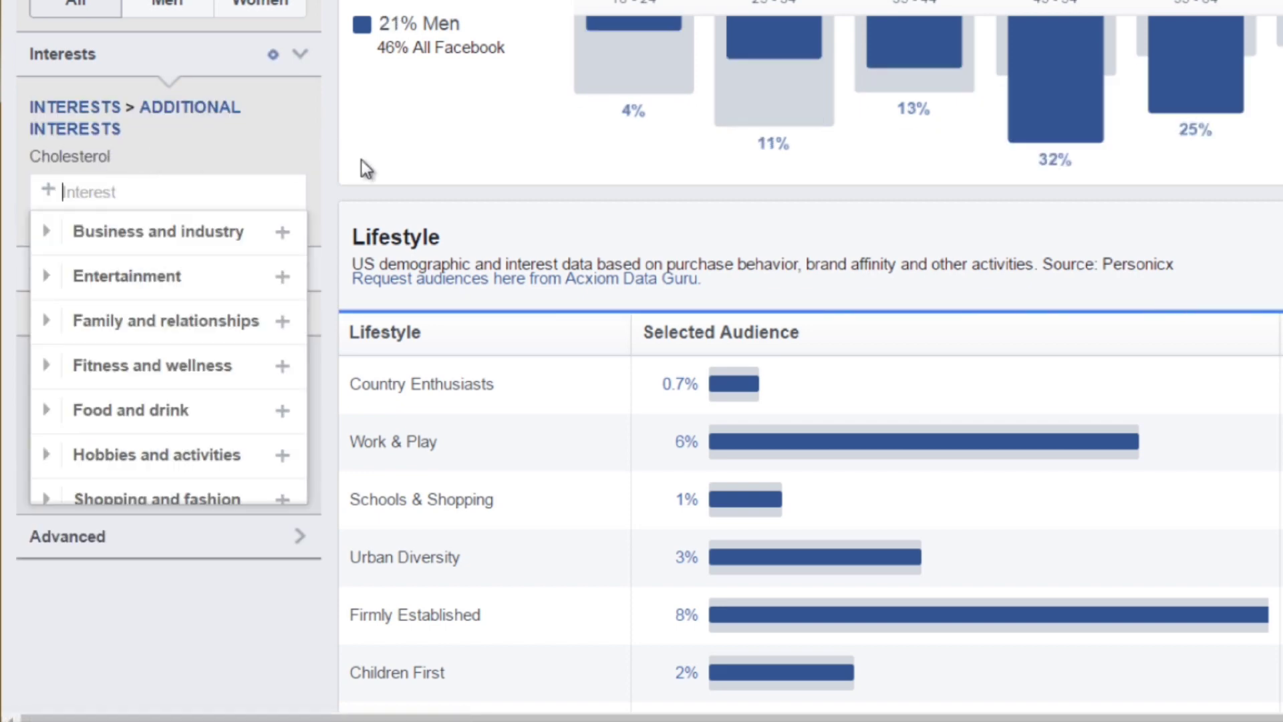
left_click(336, 161)
Step: Examine the age and gender breakdown of the Cholesterol audience, comparing the women's and men's shares across age groups
scroll(337, 162, "down", 1)
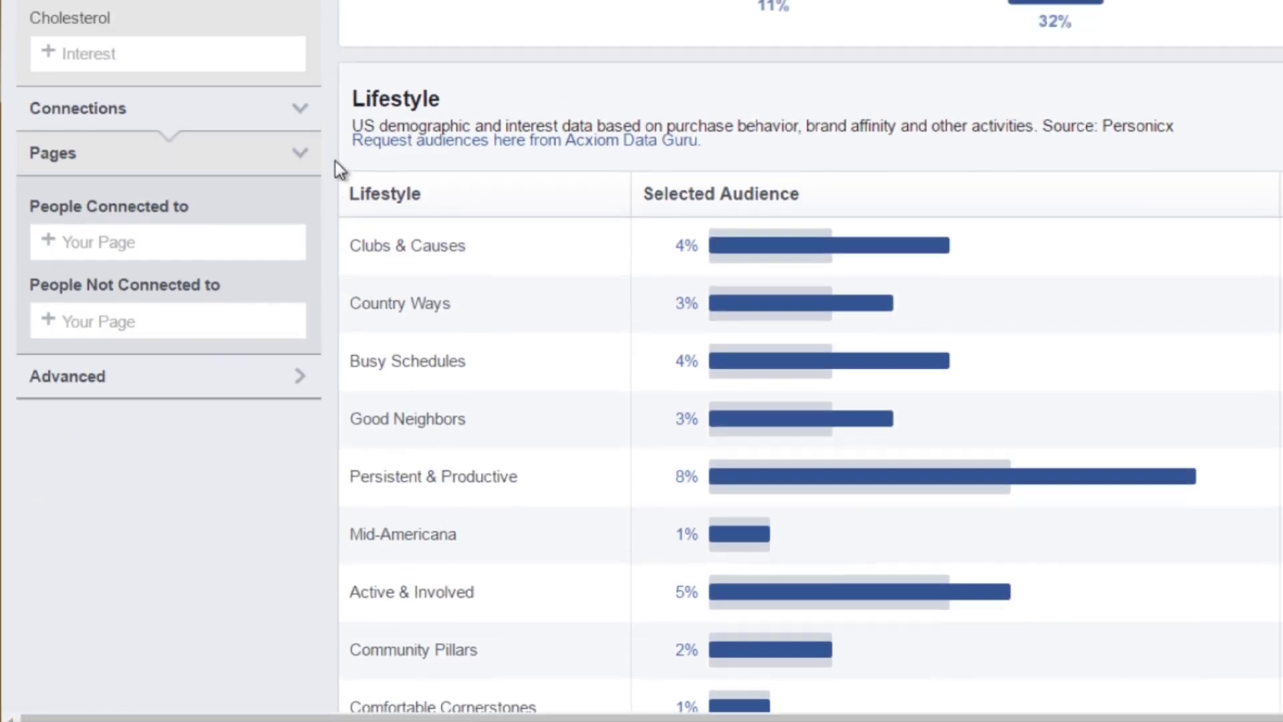
scroll(340, 168, "up", 6)
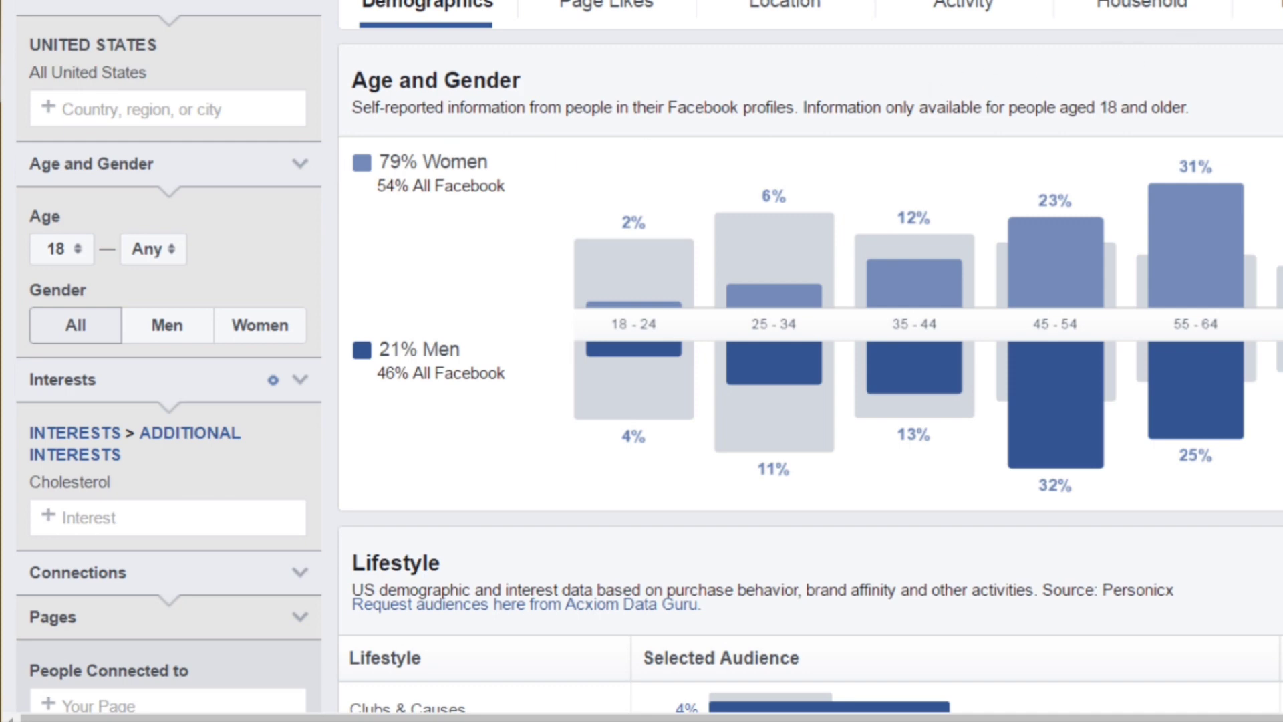
scroll(642, 360, "up", 1)
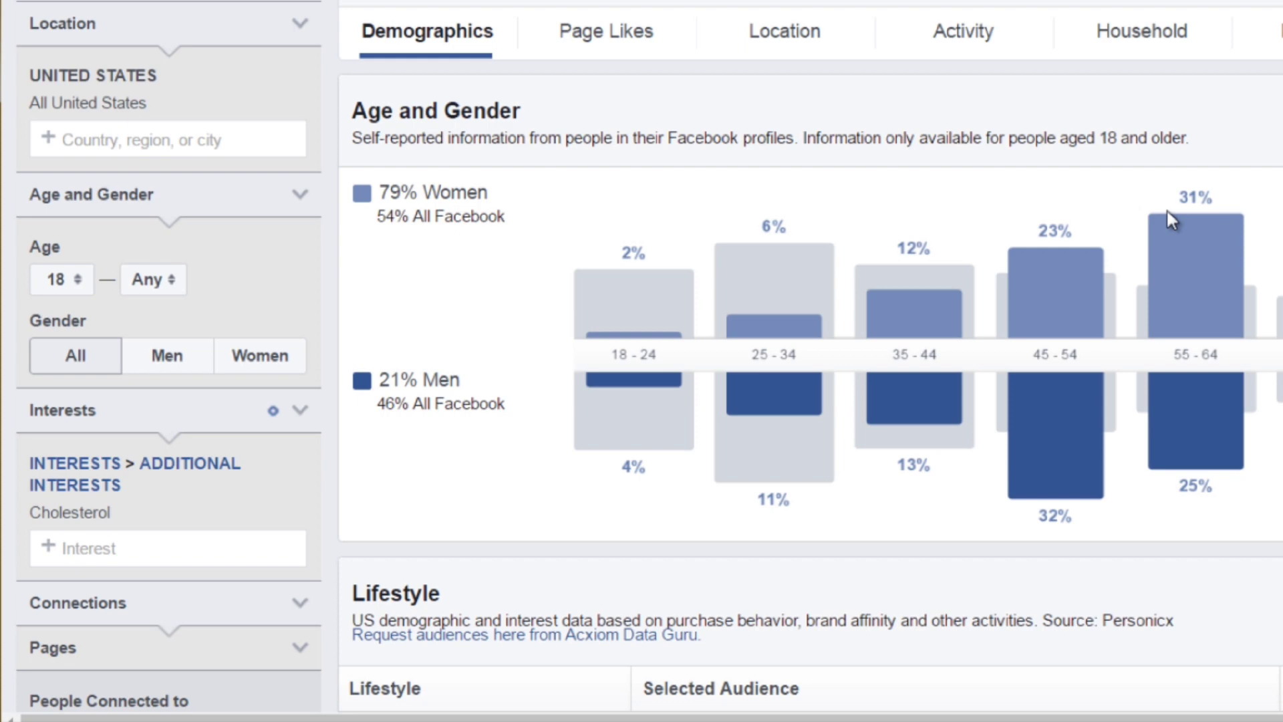
mouse_move(1180, 354)
mouse_move(1080, 410)
mouse_move(1230, 244)
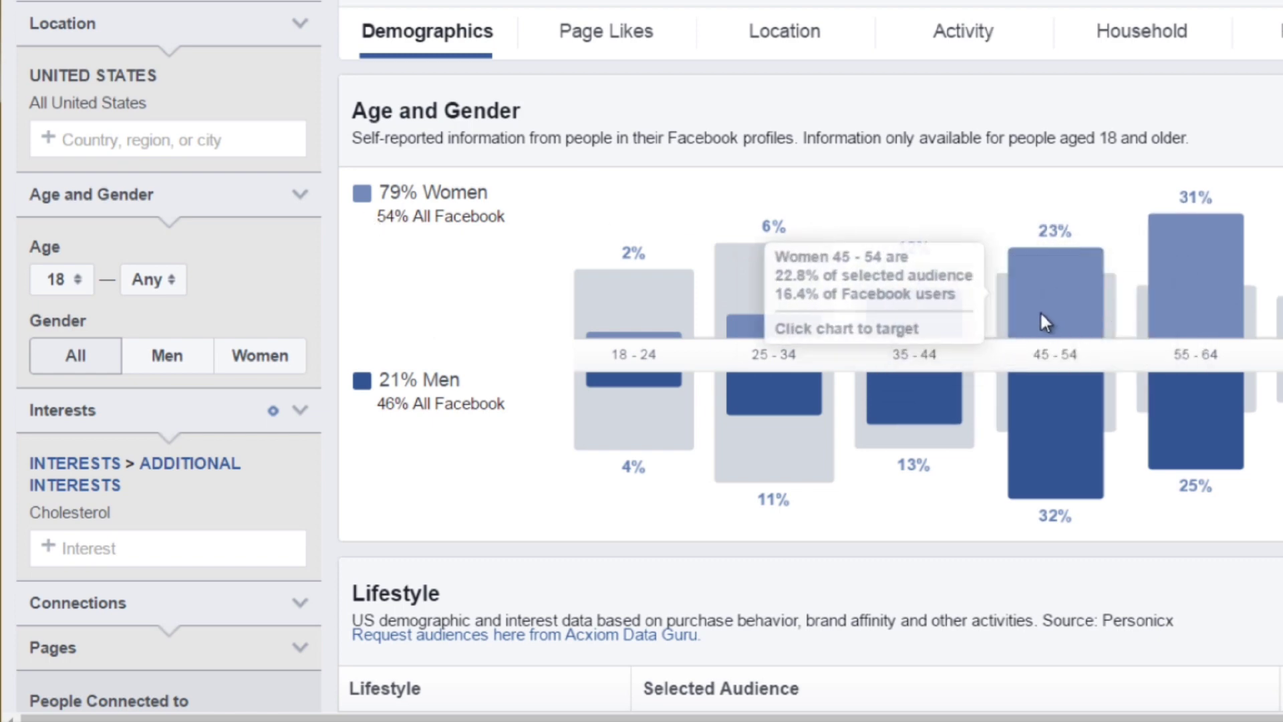
mouse_move(1042, 382)
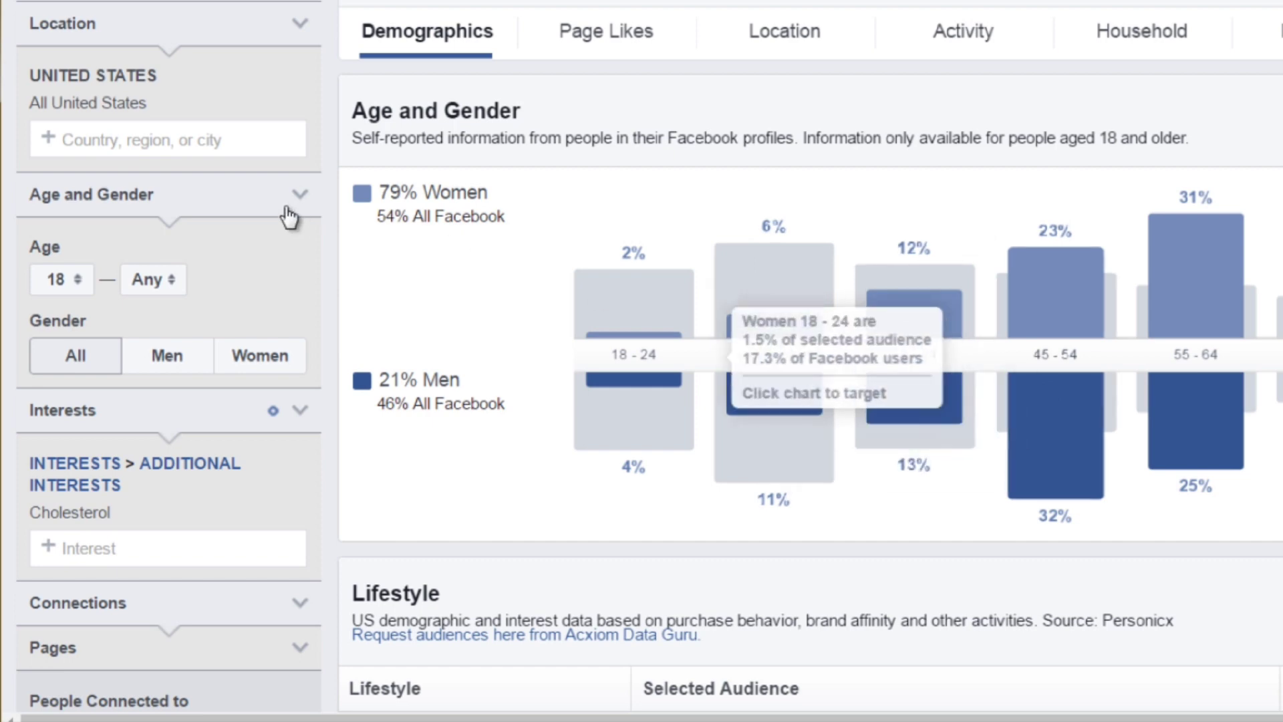
left_click_drag(378, 193, 488, 180)
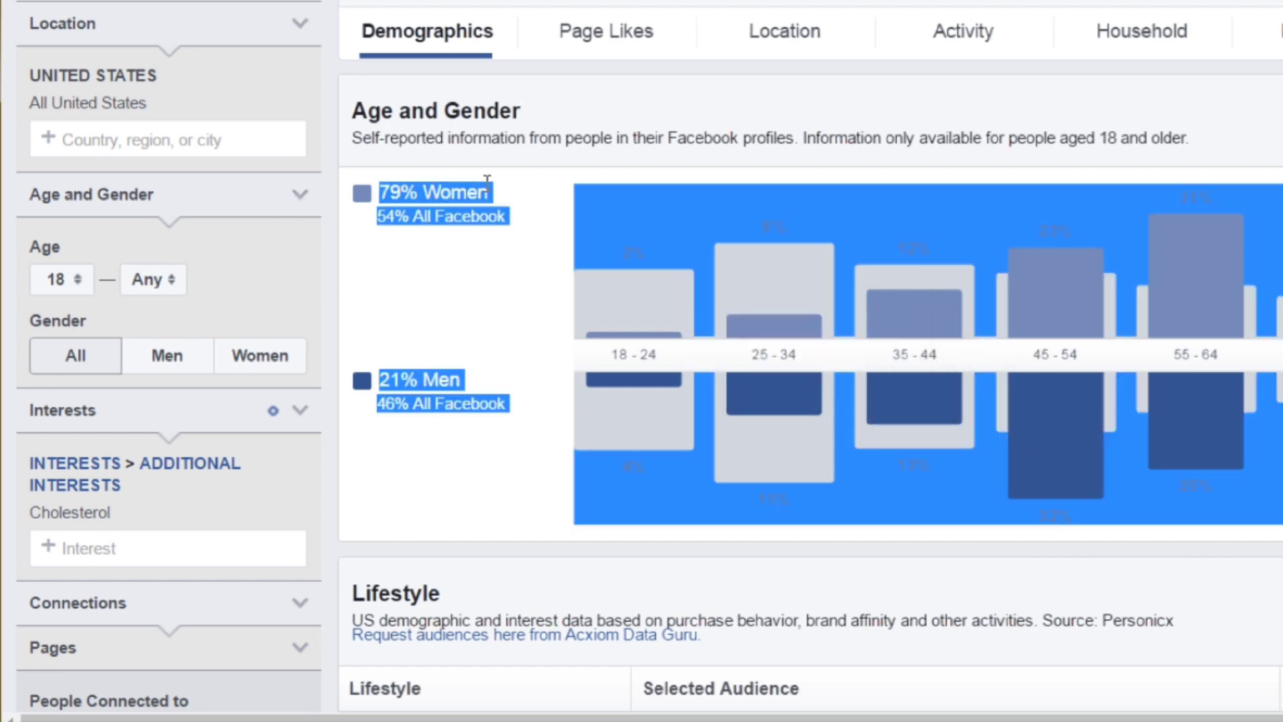
left_click(393, 385)
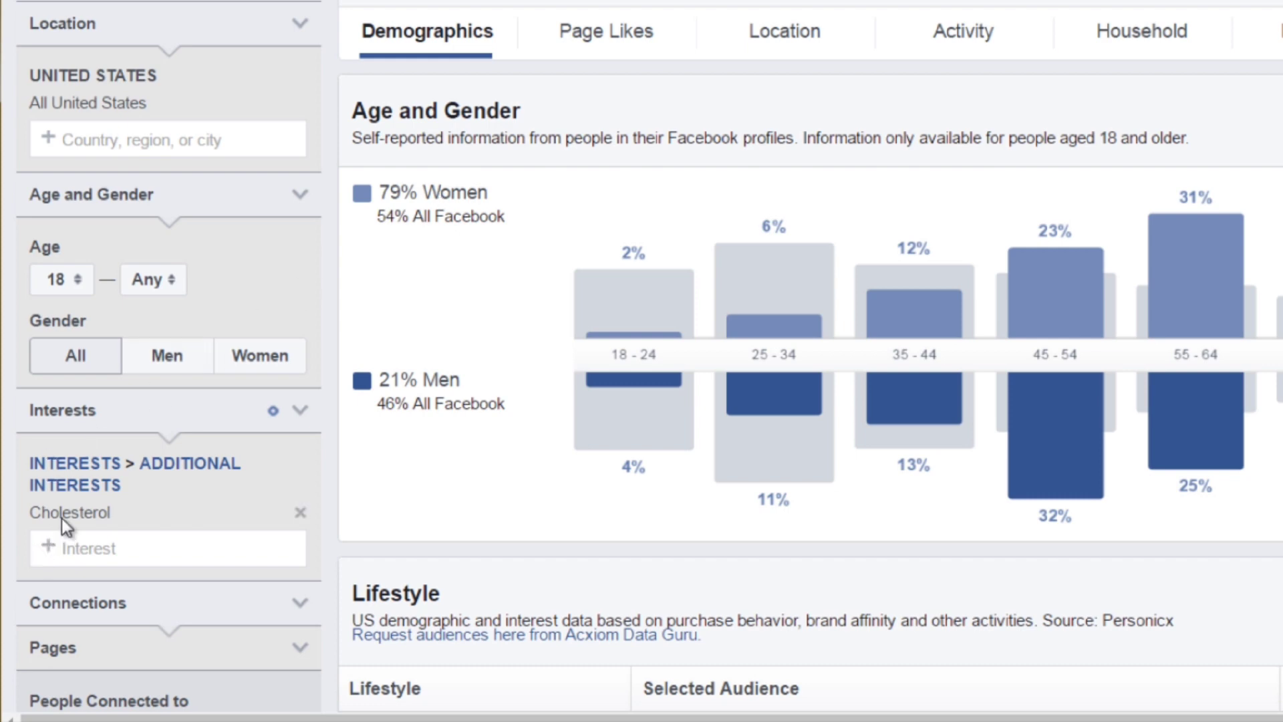
Step: Review the audience's lifestyle categories, relationship status and education level
scroll(409, 316, "down", 5)
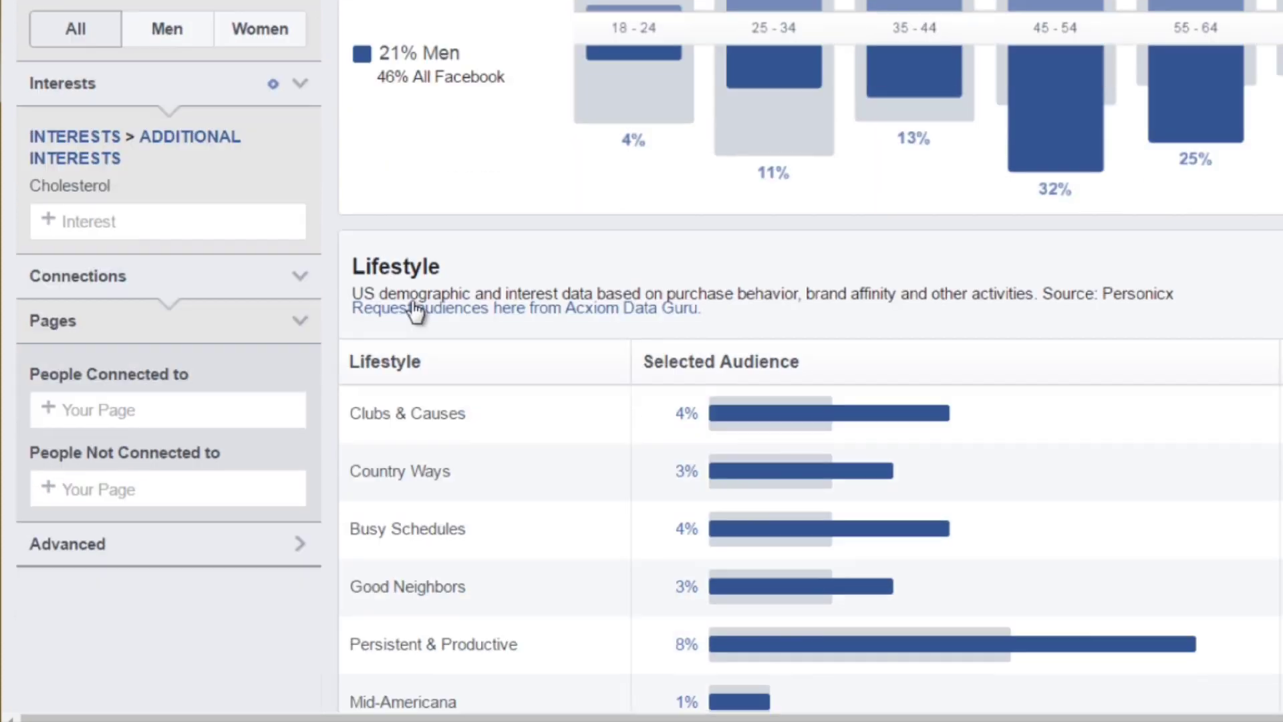
scroll(433, 284, "up", 3)
scroll(433, 284, "up", 3)
scroll(433, 284, "down", 7)
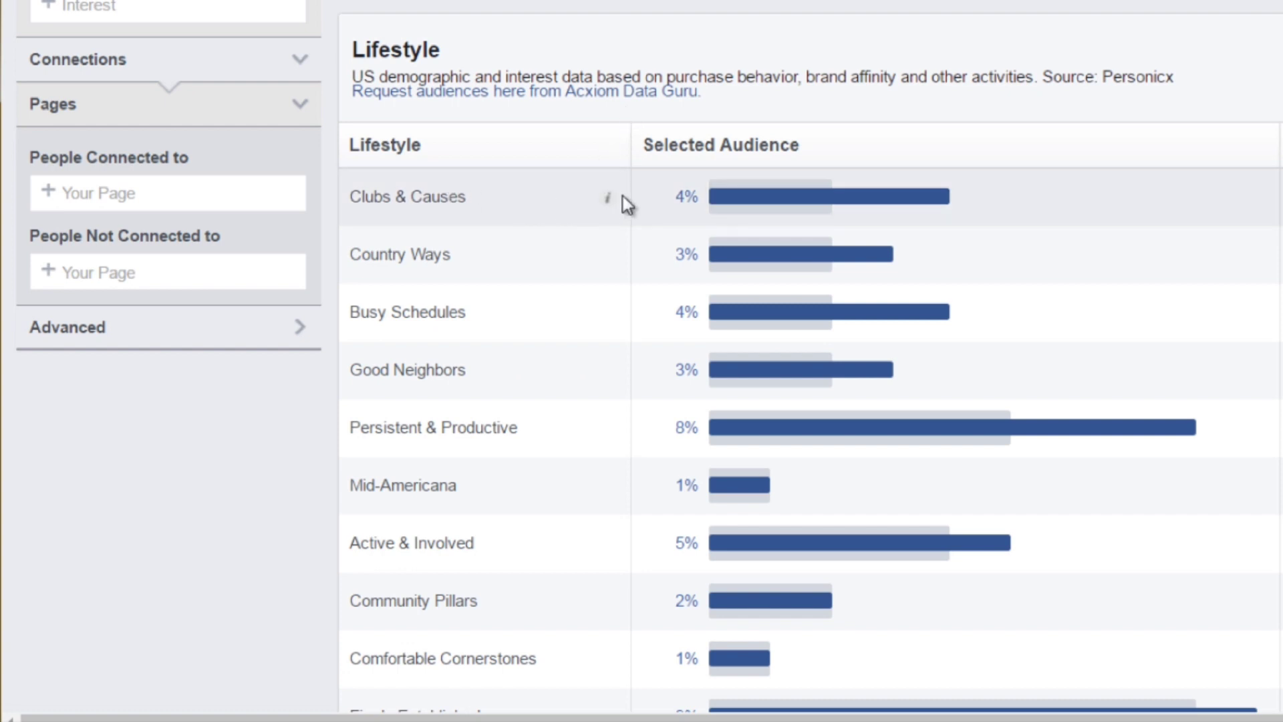
mouse_move(726, 230)
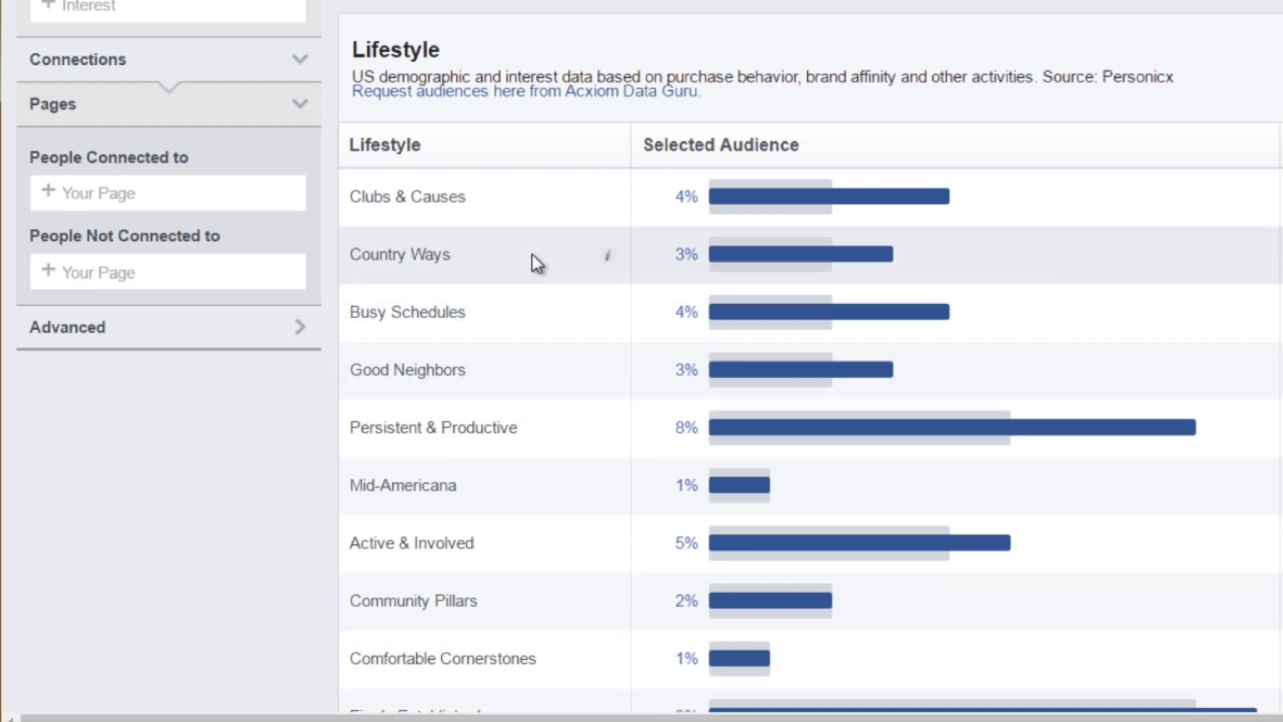
scroll(551, 285, "down", 5)
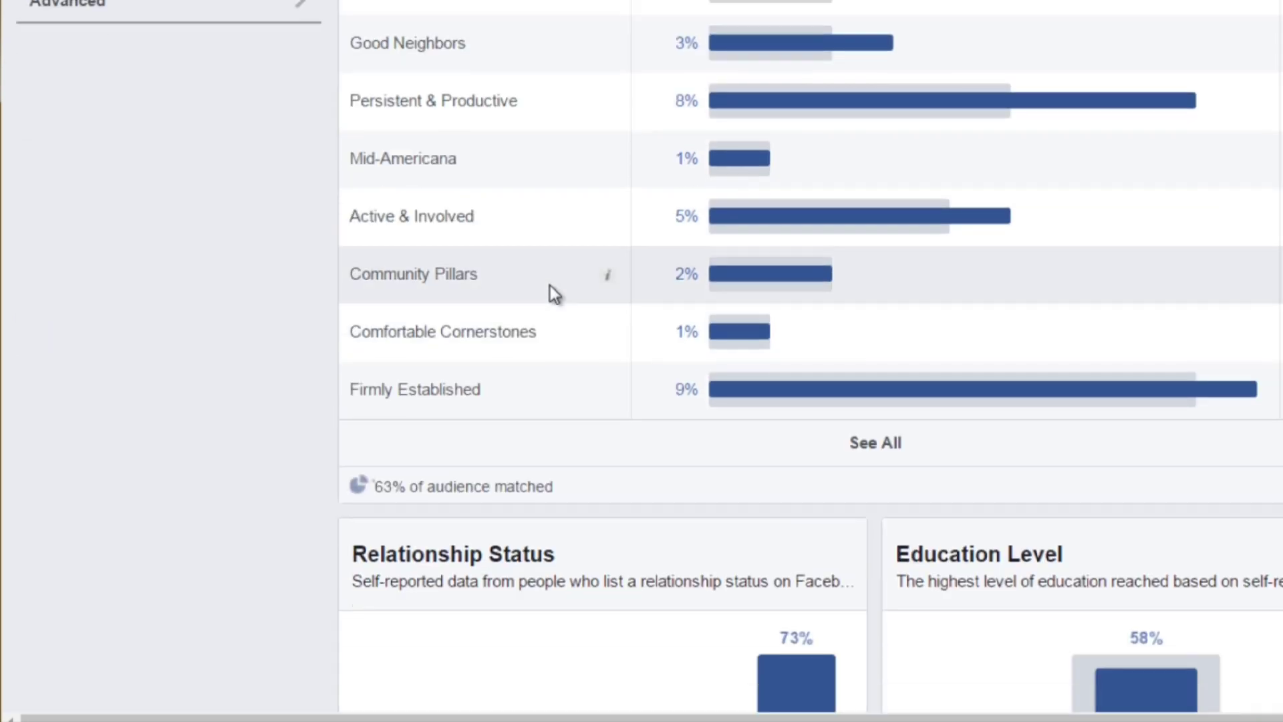
scroll(551, 285, "down", 5)
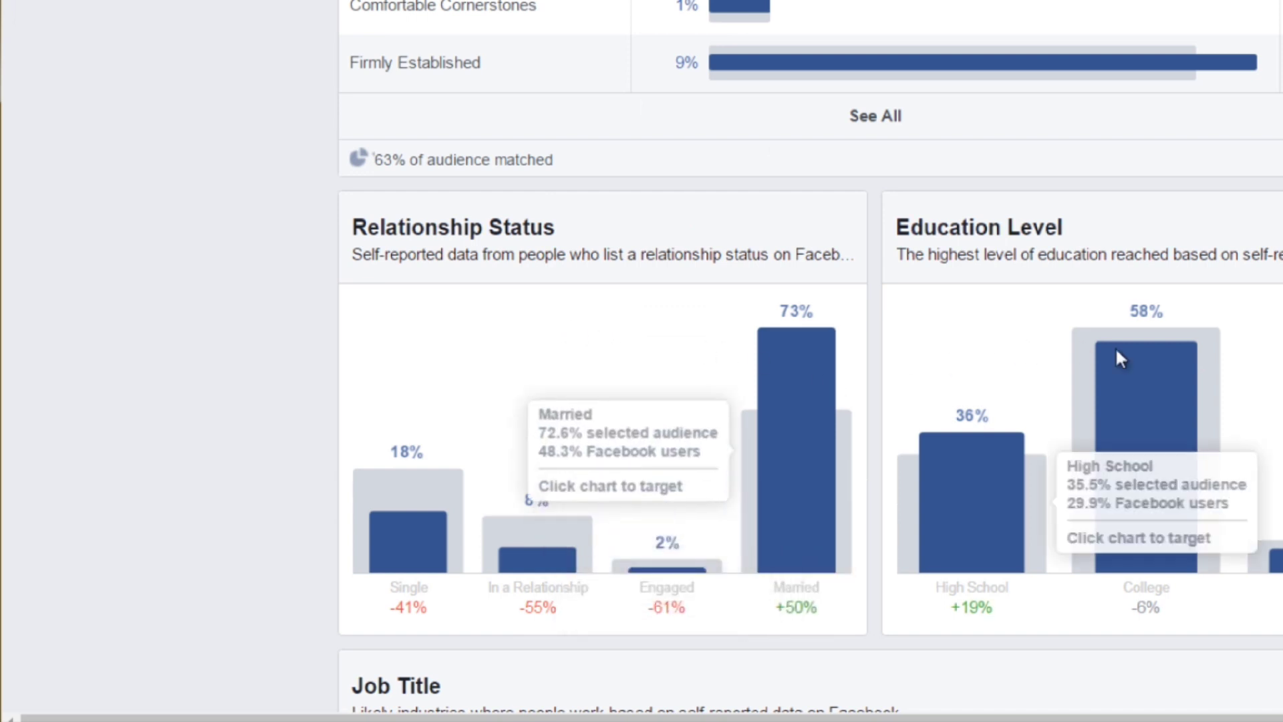
mouse_move(1139, 399)
Step: Examine the job titles of the selected audience, including Community and Social Services and Education and Library
scroll(1136, 394, "down", 10)
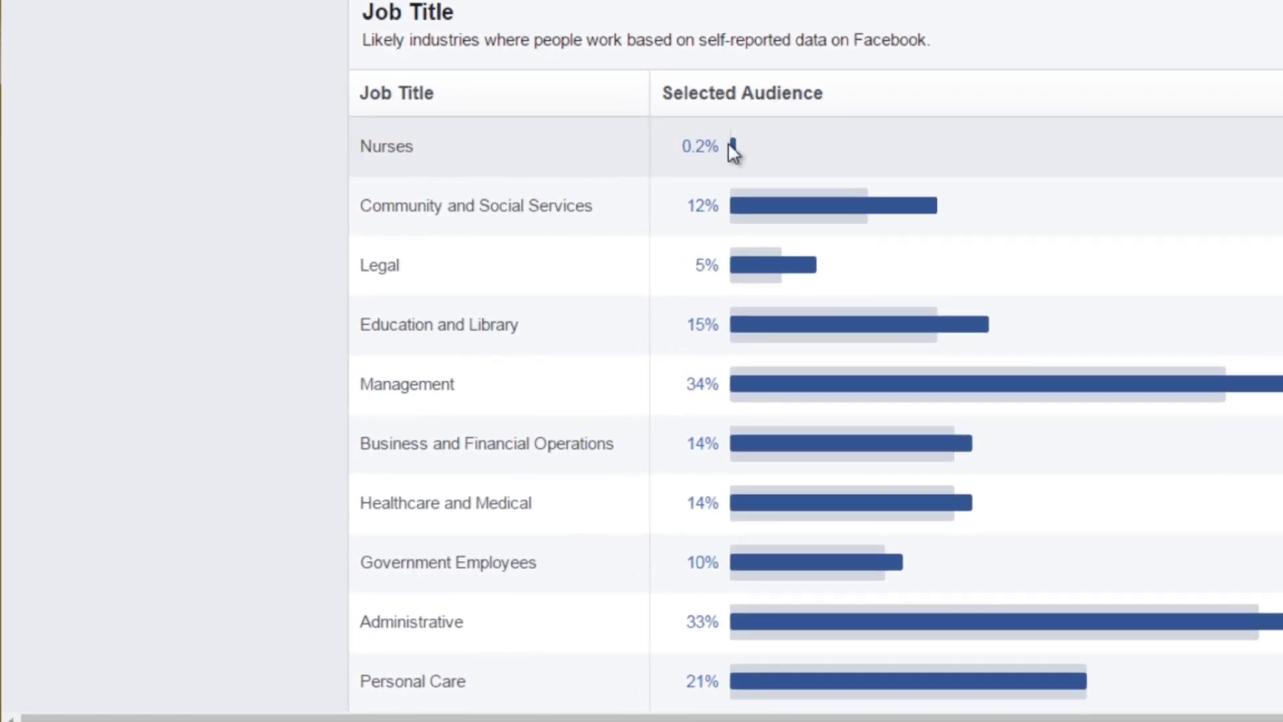
mouse_move(762, 230)
mouse_move(773, 323)
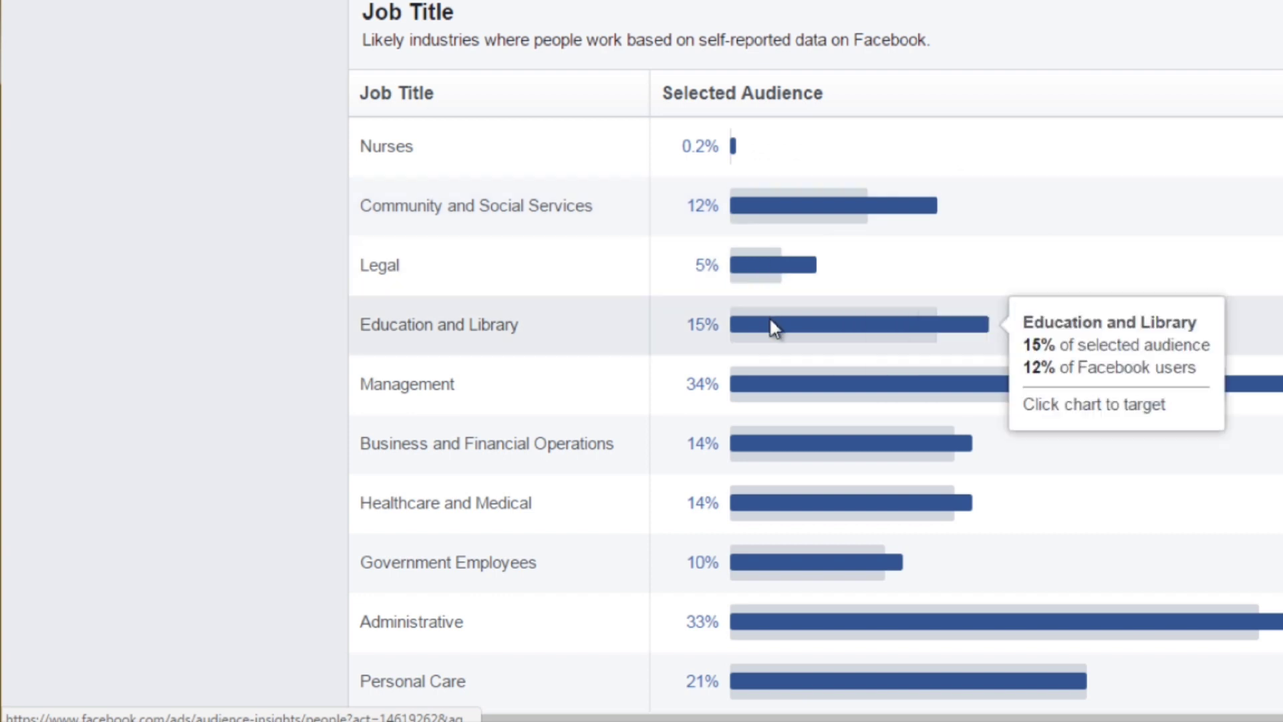
mouse_move(761, 207)
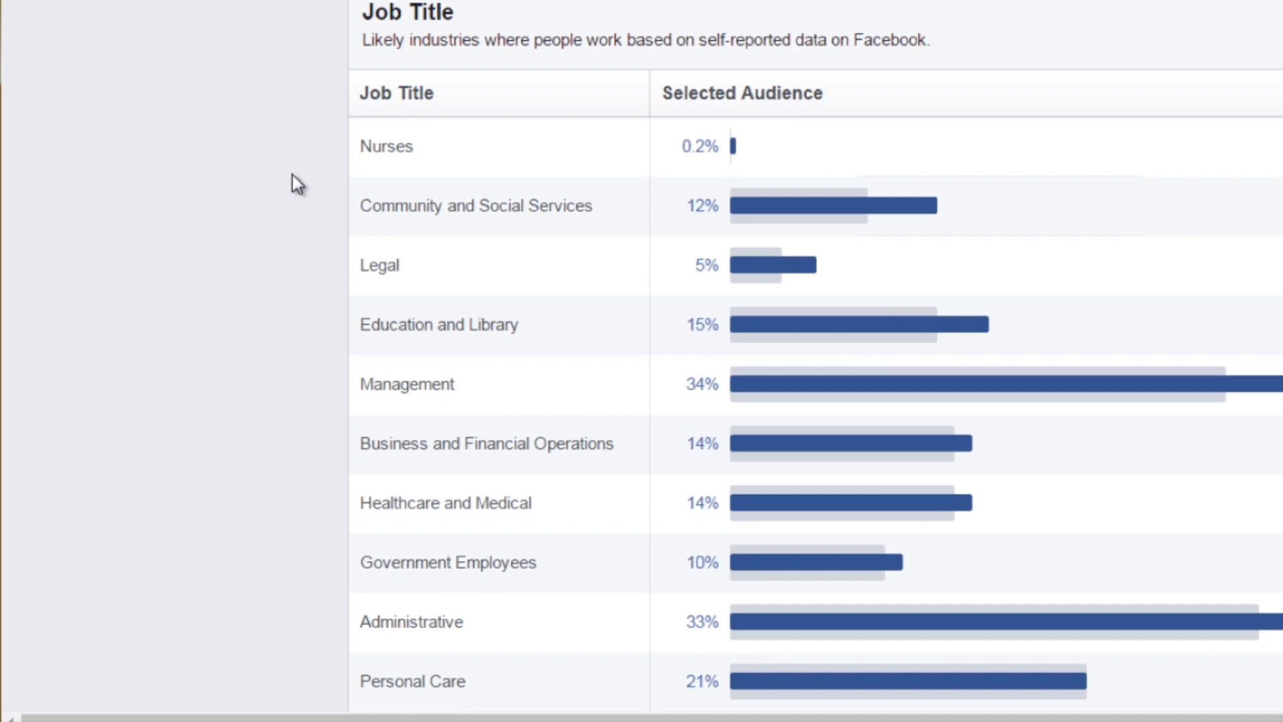
scroll(301, 165, "down", 1)
Step: View the audience's top page-like categories and its top cities
scroll(301, 165, "up", 10)
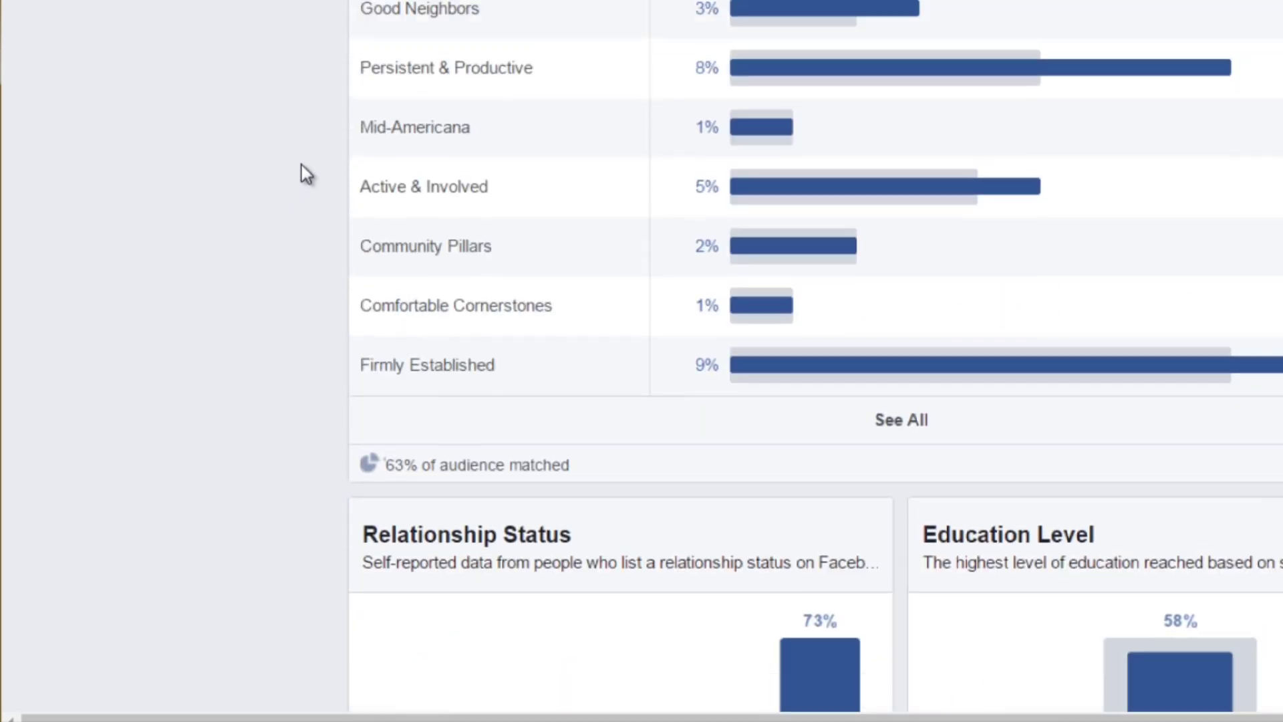
scroll(301, 165, "up", 15)
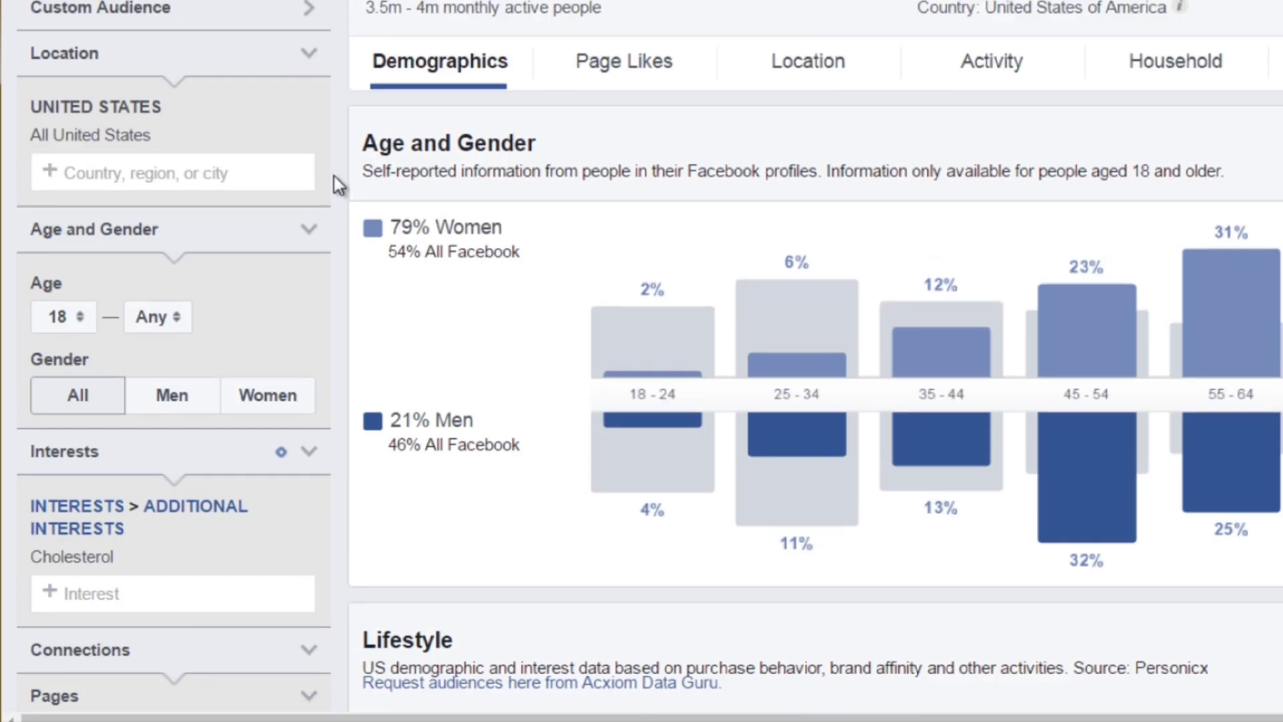
scroll(334, 175, "up", 3)
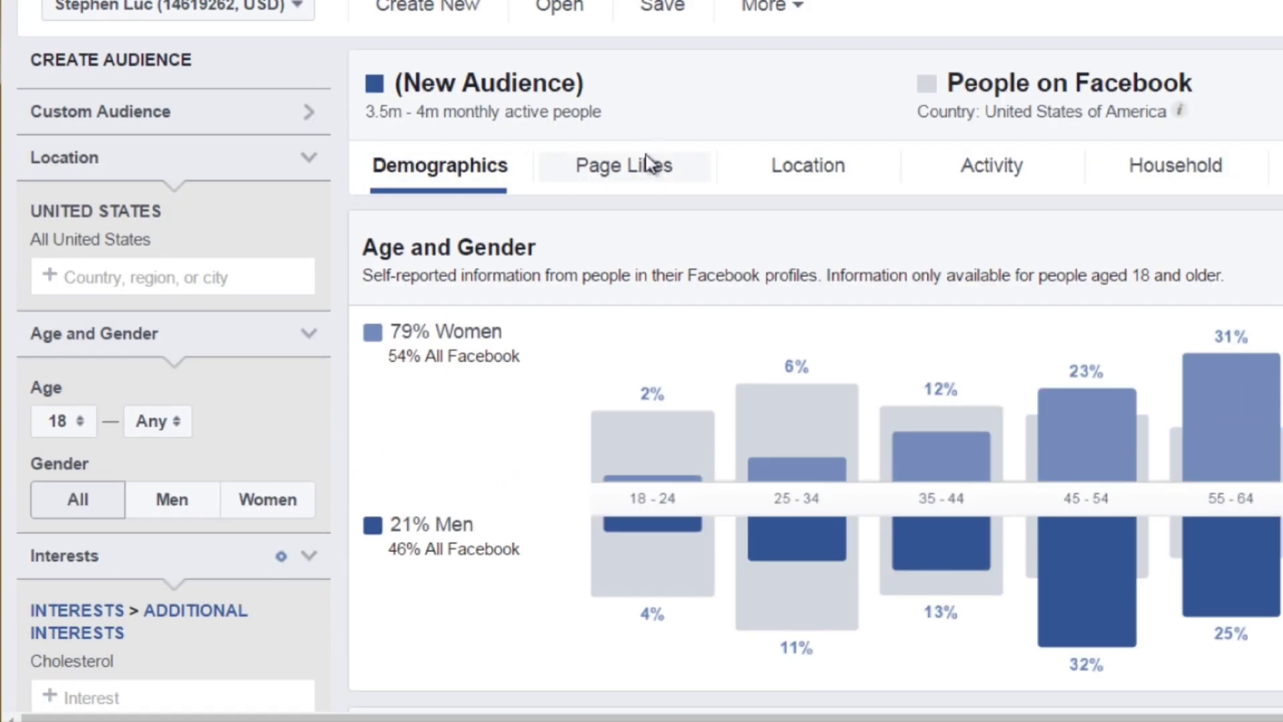
left_click(646, 163)
scroll(676, 248, "down", 3)
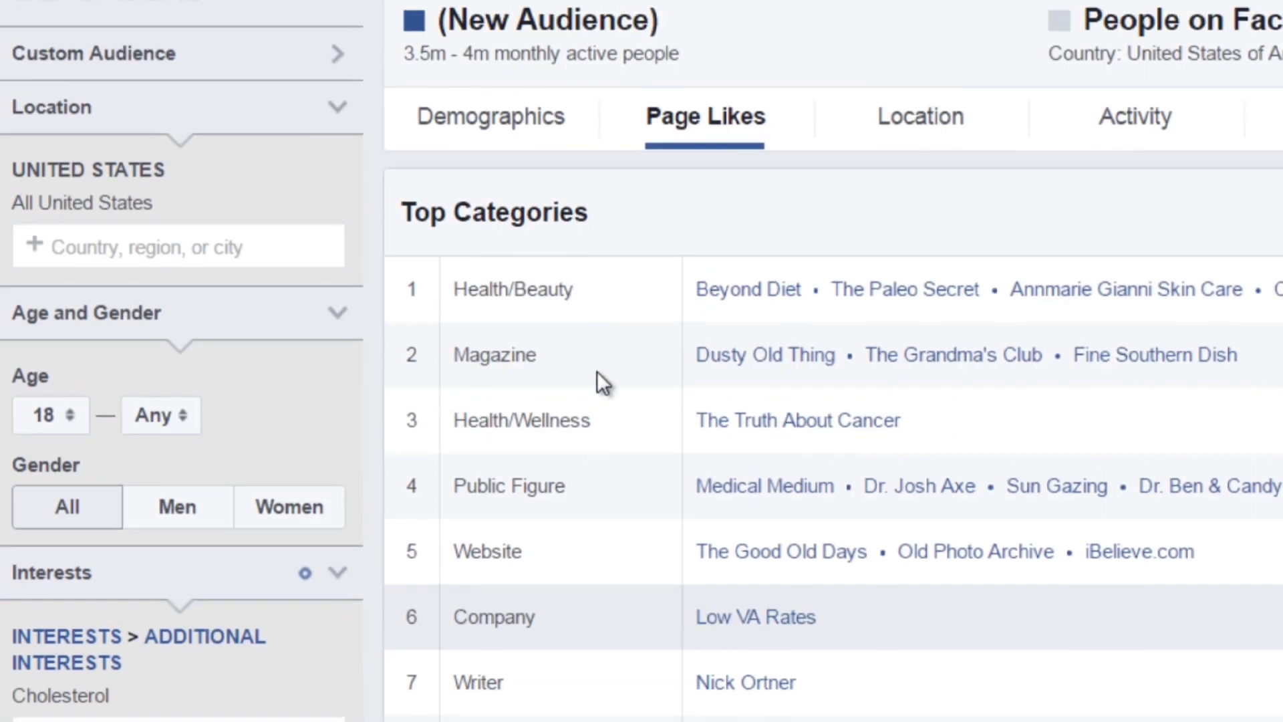
left_click(950, 131)
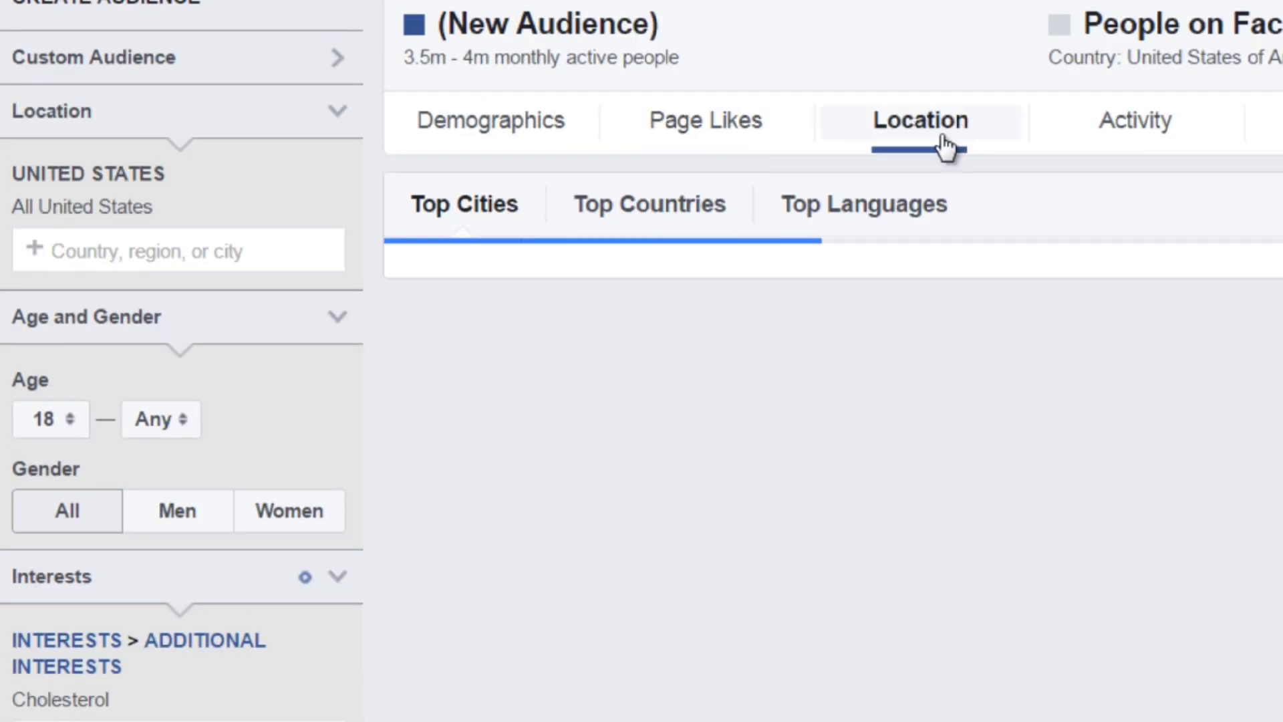
scroll(793, 247, "down", 2)
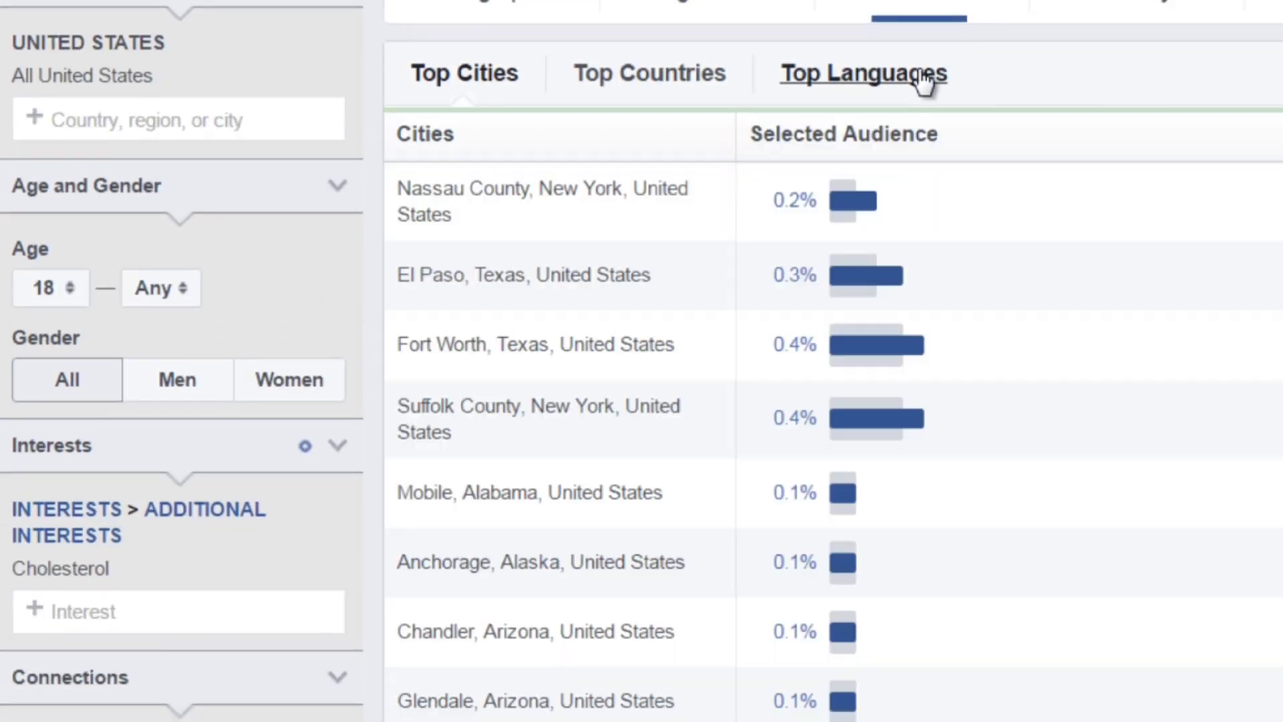
Step: Examine the audience's activity data, covering pages liked, comments, ads clicked and the devices used
left_click(1178, 8)
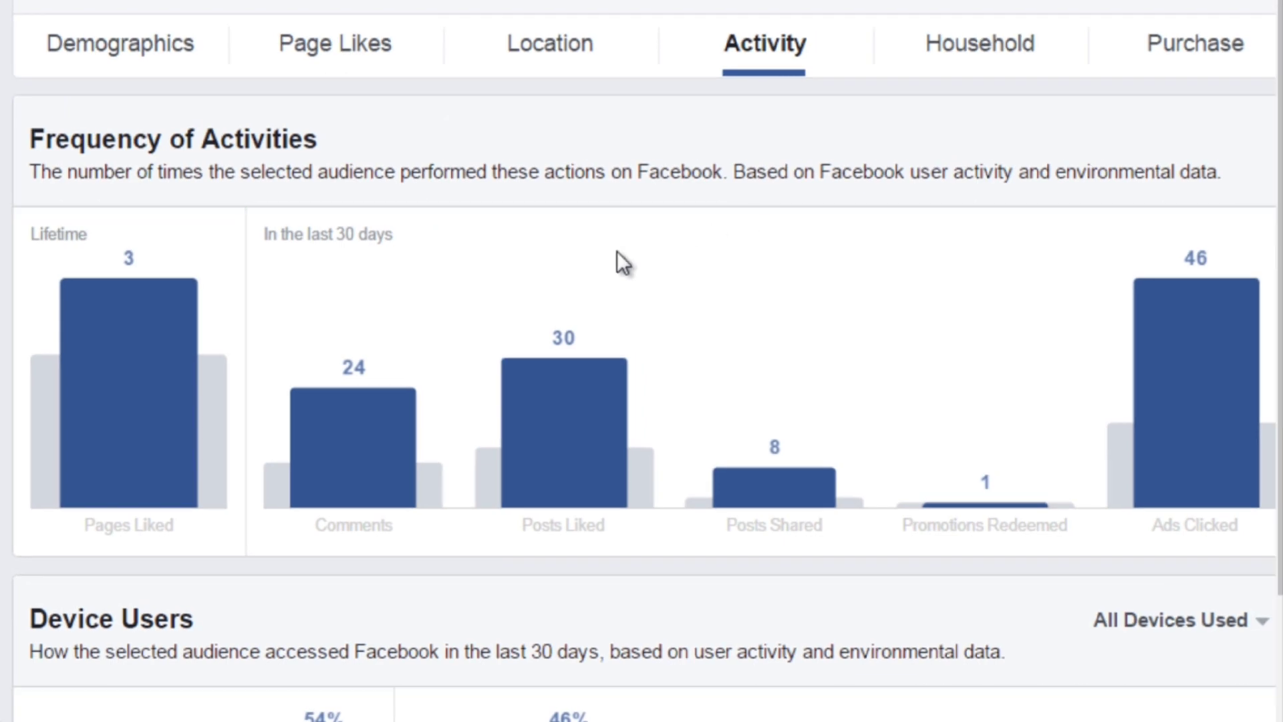
mouse_move(340, 302)
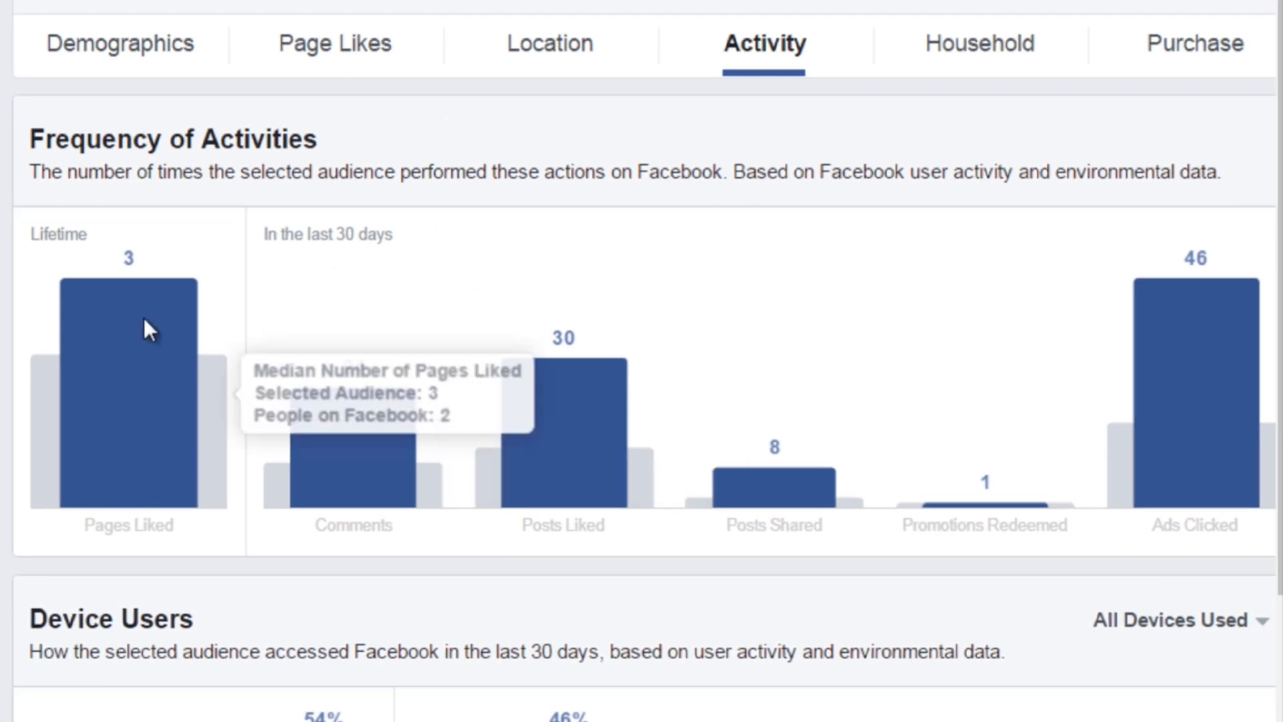
scroll(223, 293, "down", 4)
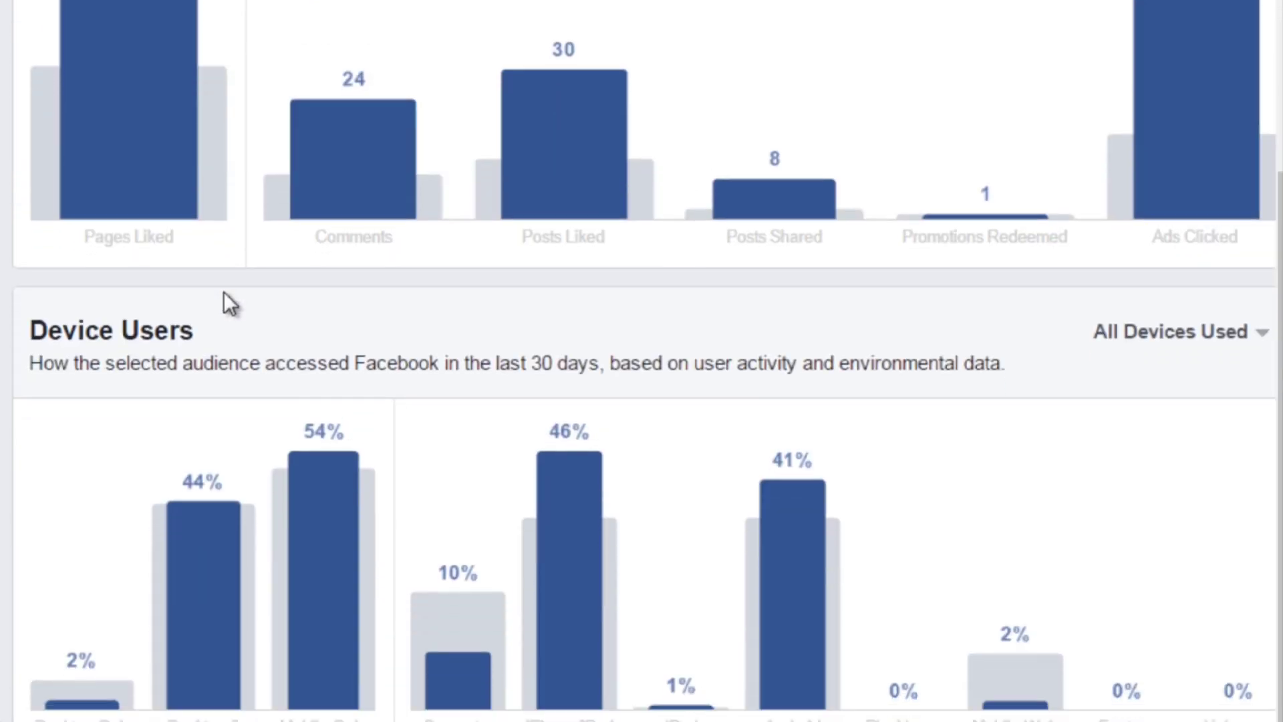
mouse_move(310, 538)
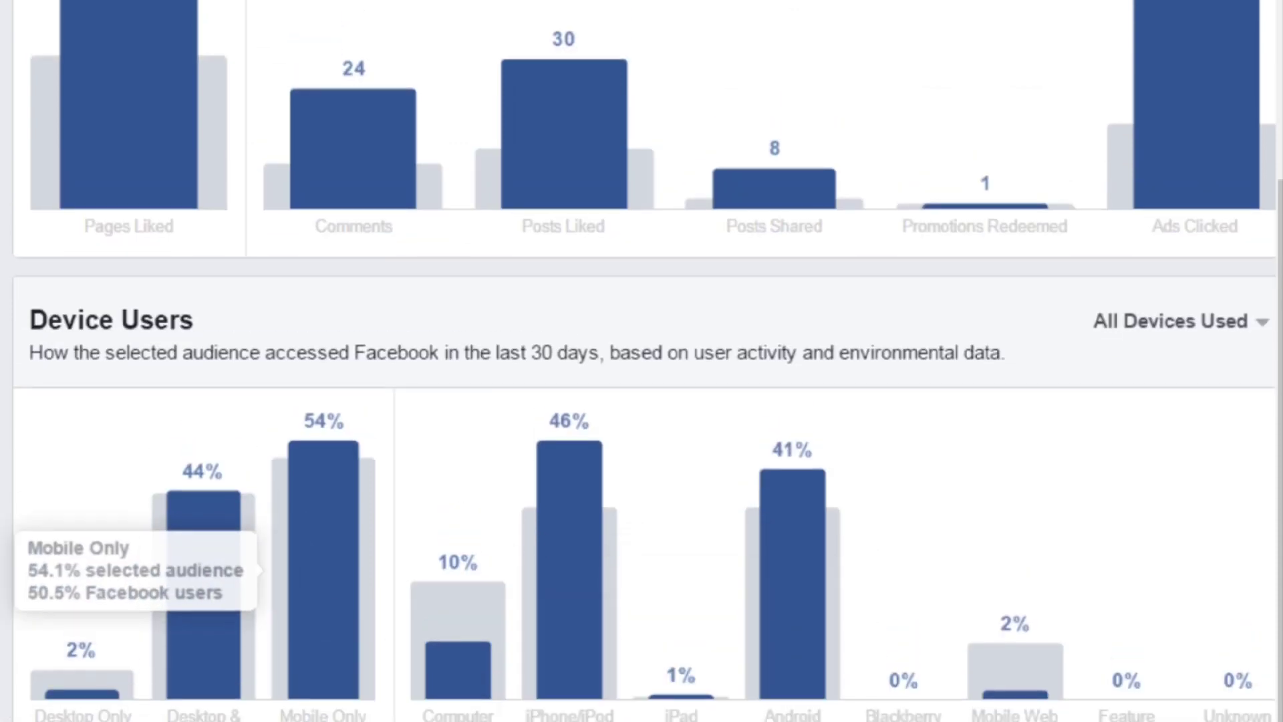
mouse_move(351, 480)
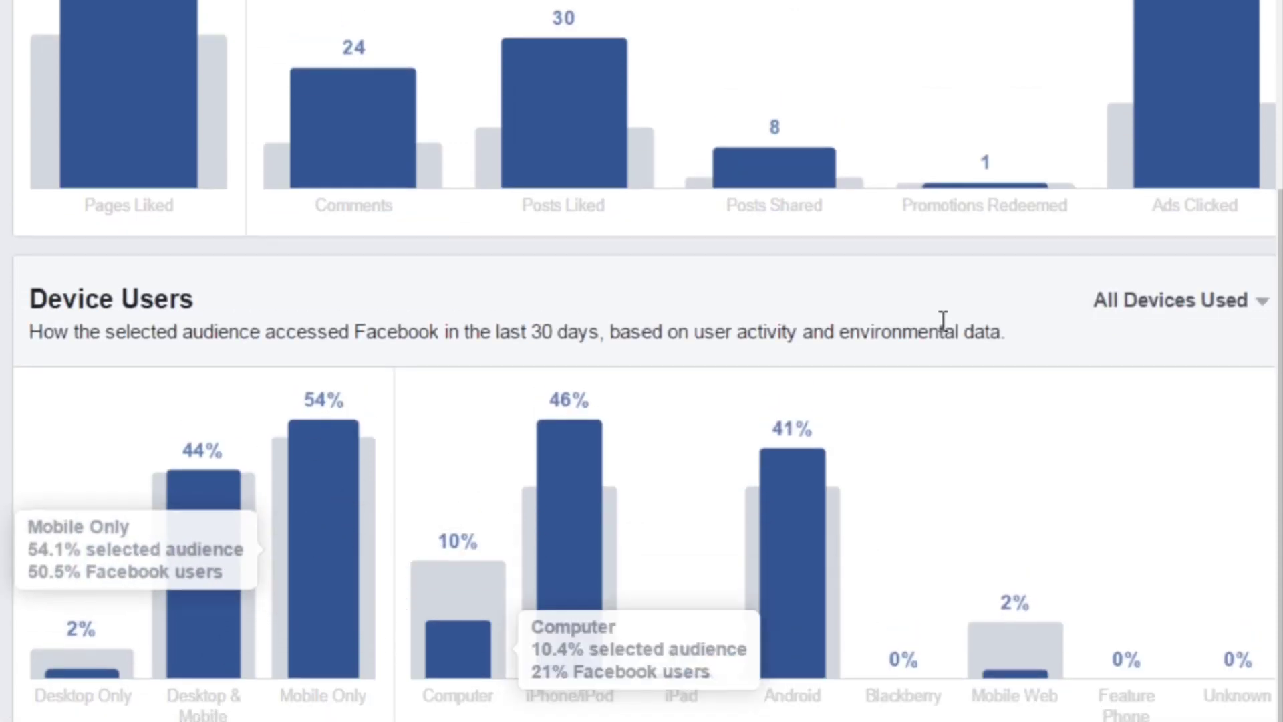
scroll(938, 325, "up", 4)
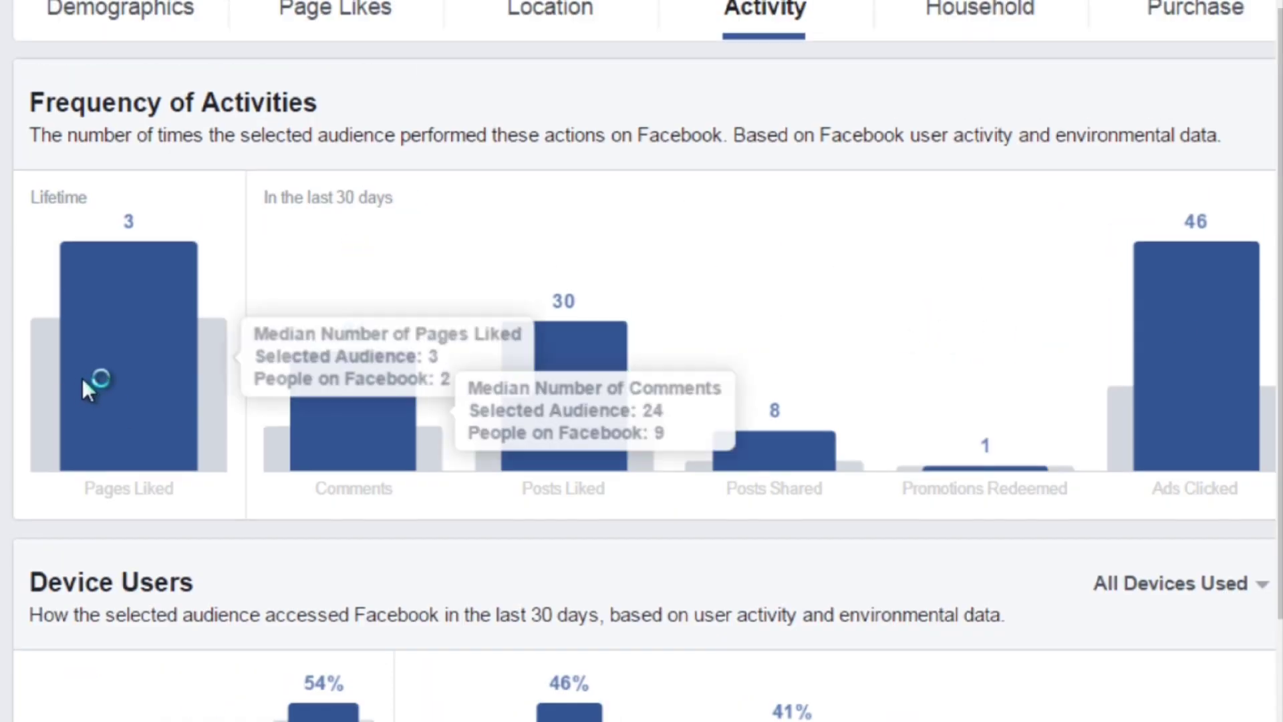
mouse_move(1198, 310)
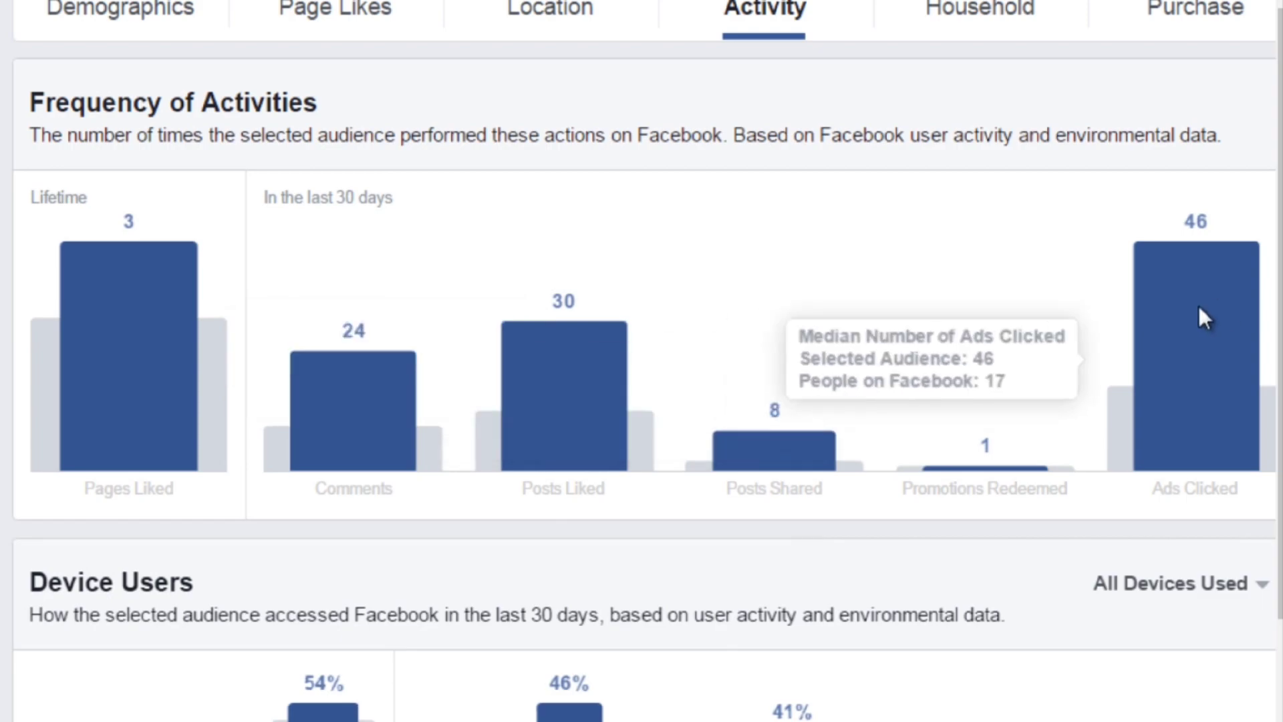
Step: View the cholesterol audience's household income and home ownership, plus its purchase behavior by category
scroll(1198, 304, "up", 3)
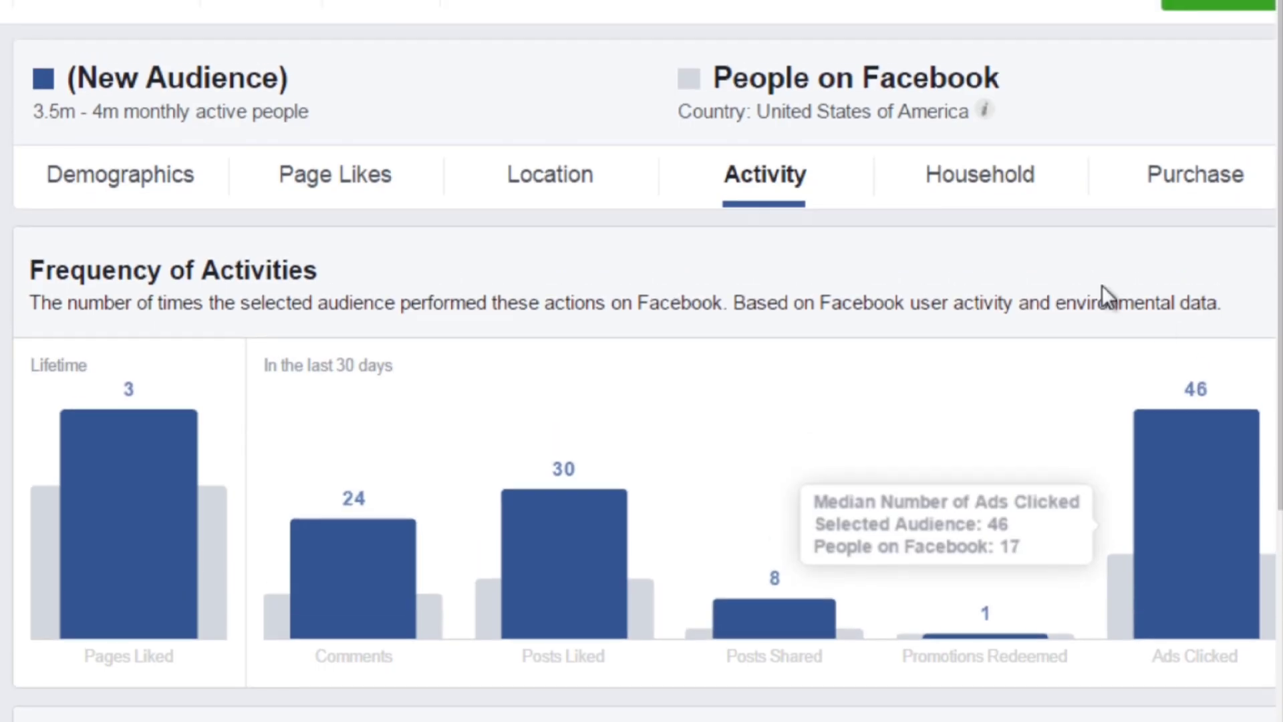
left_click(970, 180)
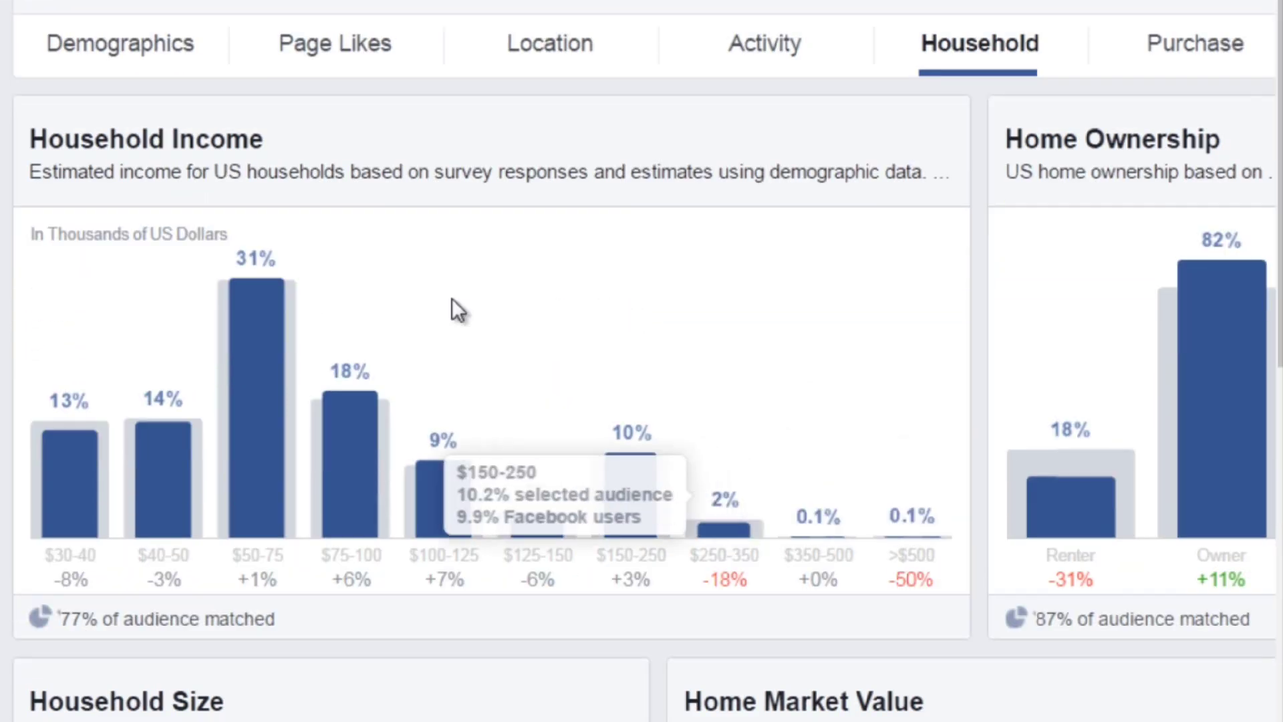
left_click(1183, 45)
scroll(719, 247, "down", 4)
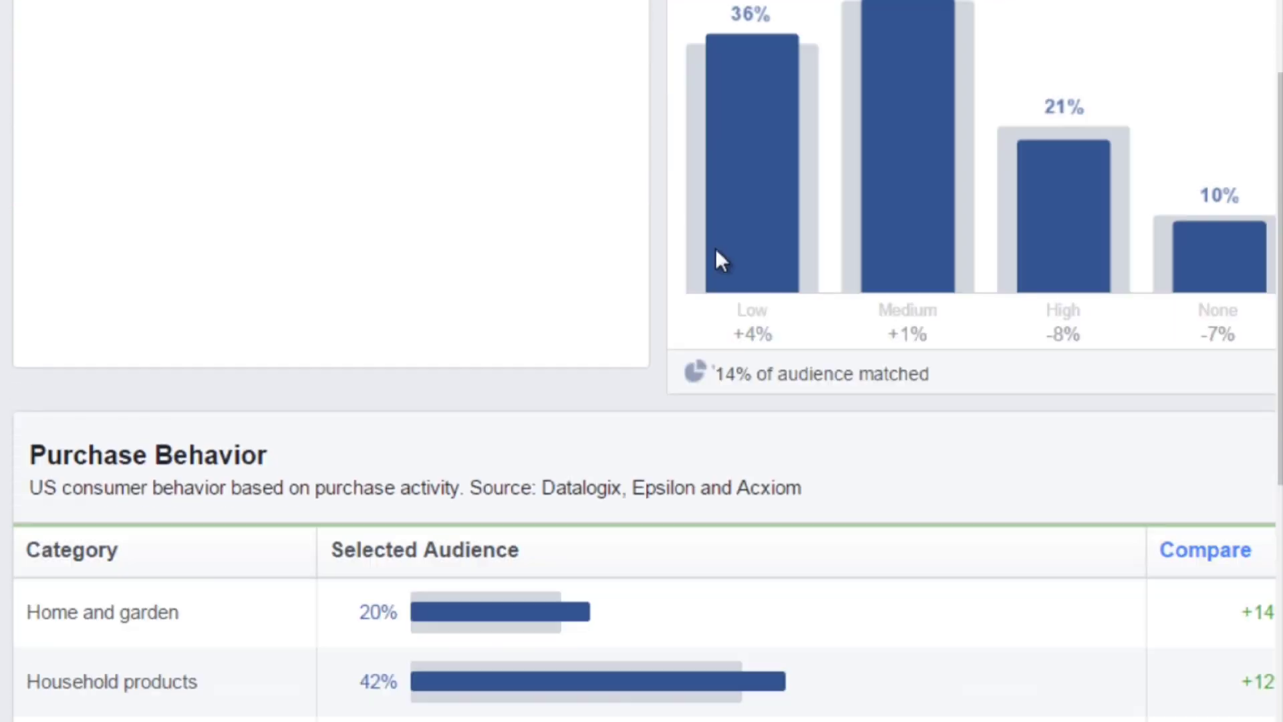
scroll(714, 248, "up", 6)
Step: Return to the demographics data and replace the Cholesterol interest with Olympic weightlifting
left_click(71, 187)
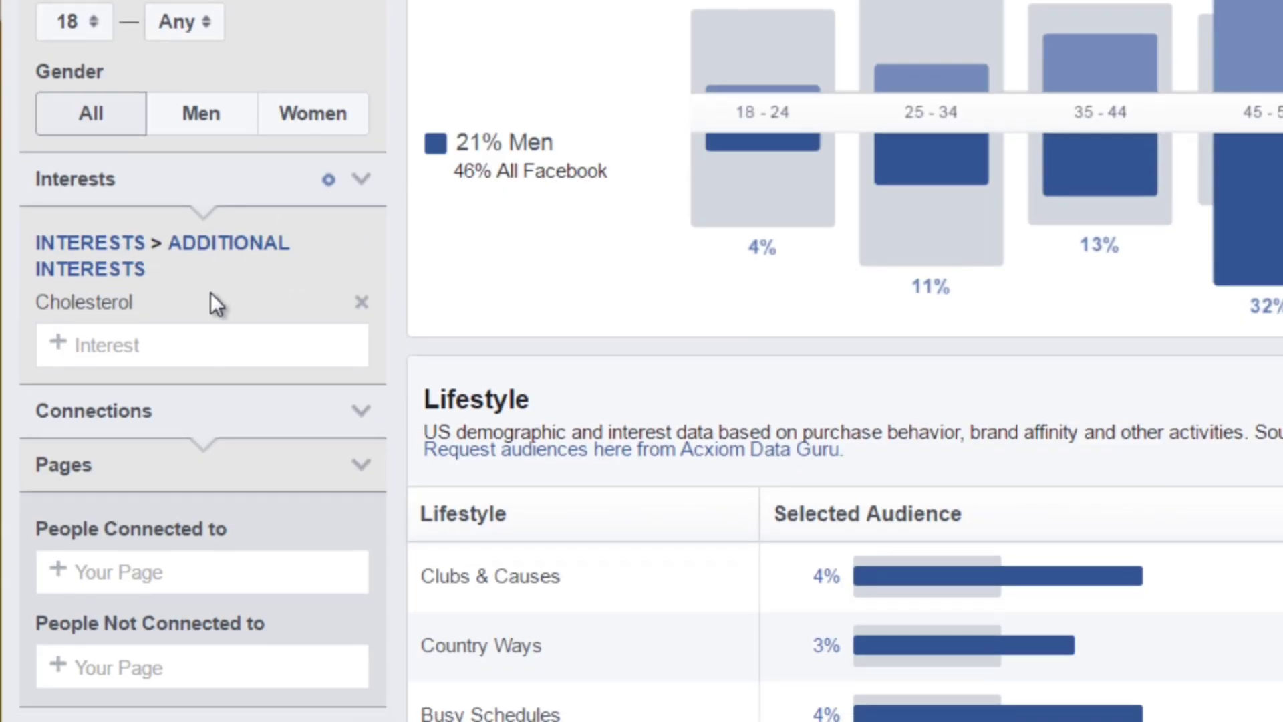
left_click(361, 303)
left_click(199, 255)
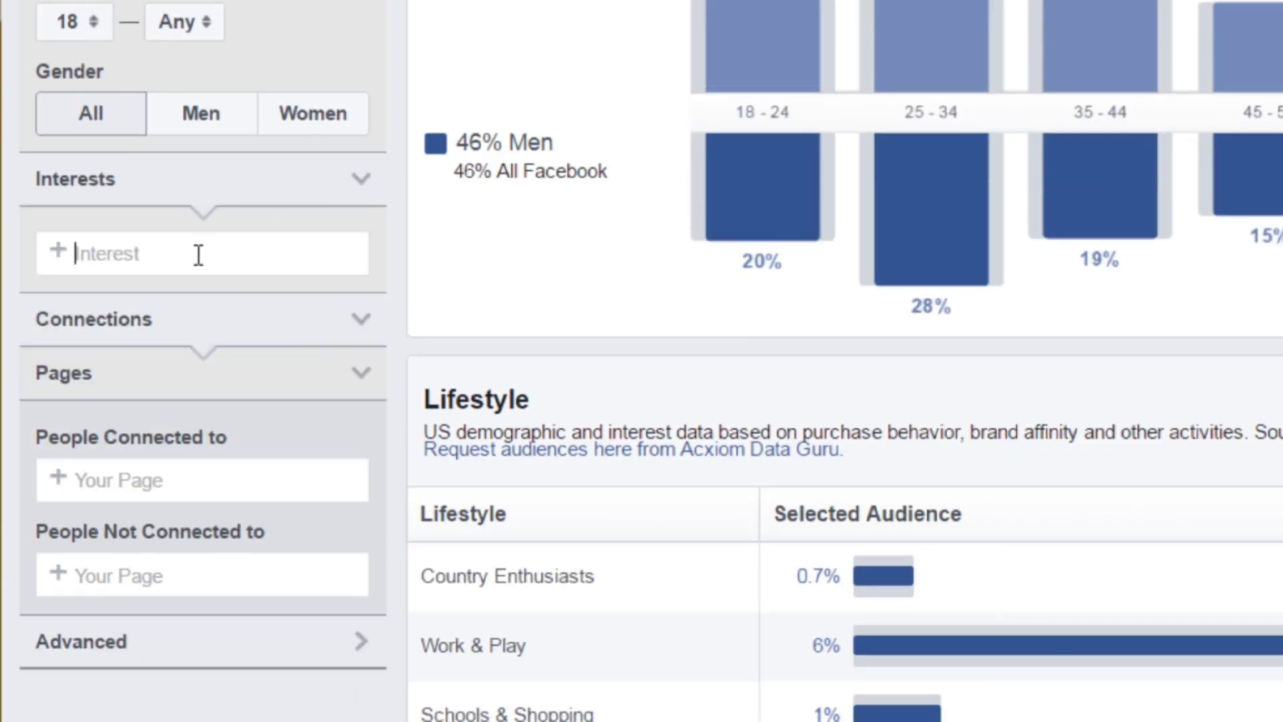
type("weightlif")
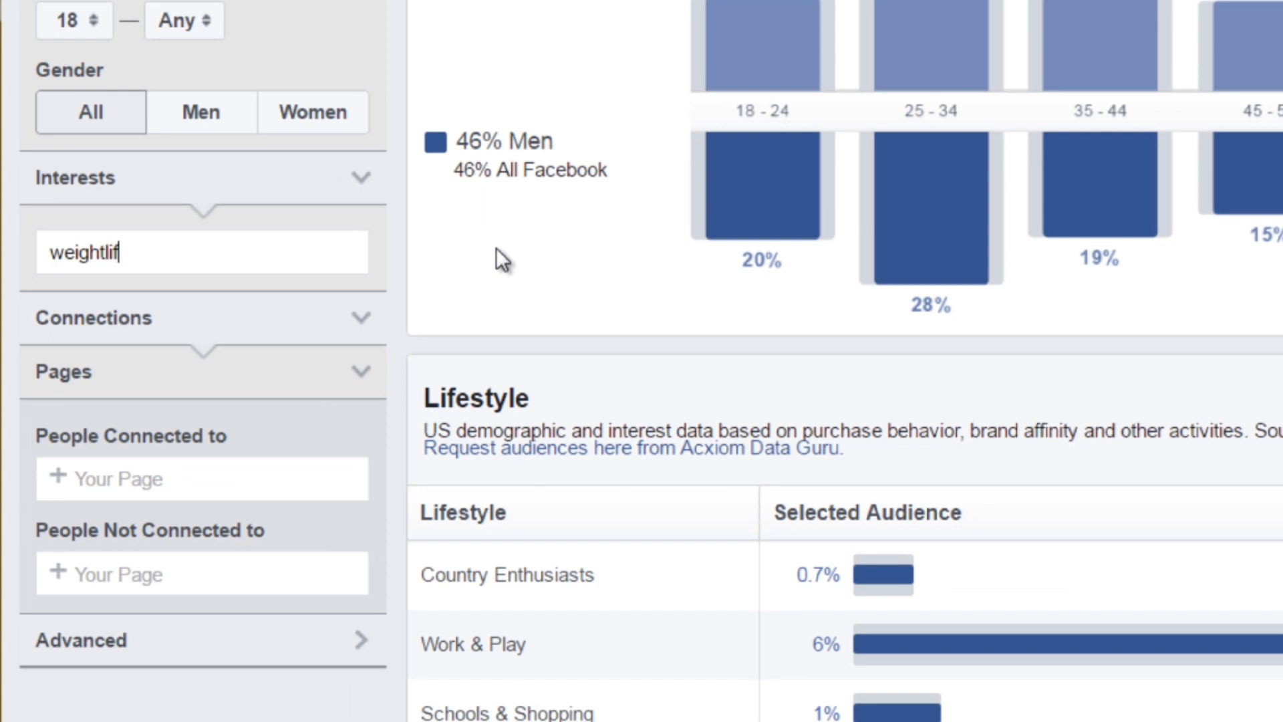
key("Return")
Step: Narrow the audience to men aged 25 to 34 and review its lifestyle categories
scroll(428, 262, "up", 1)
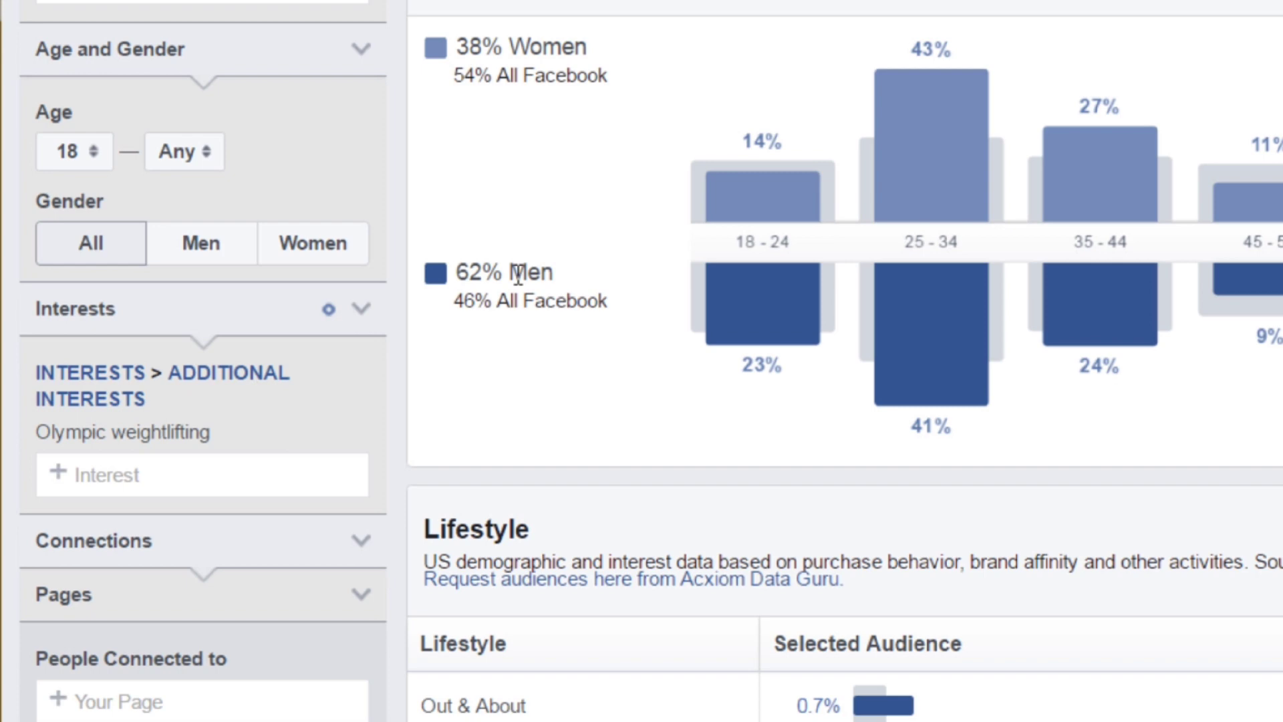
mouse_move(948, 323)
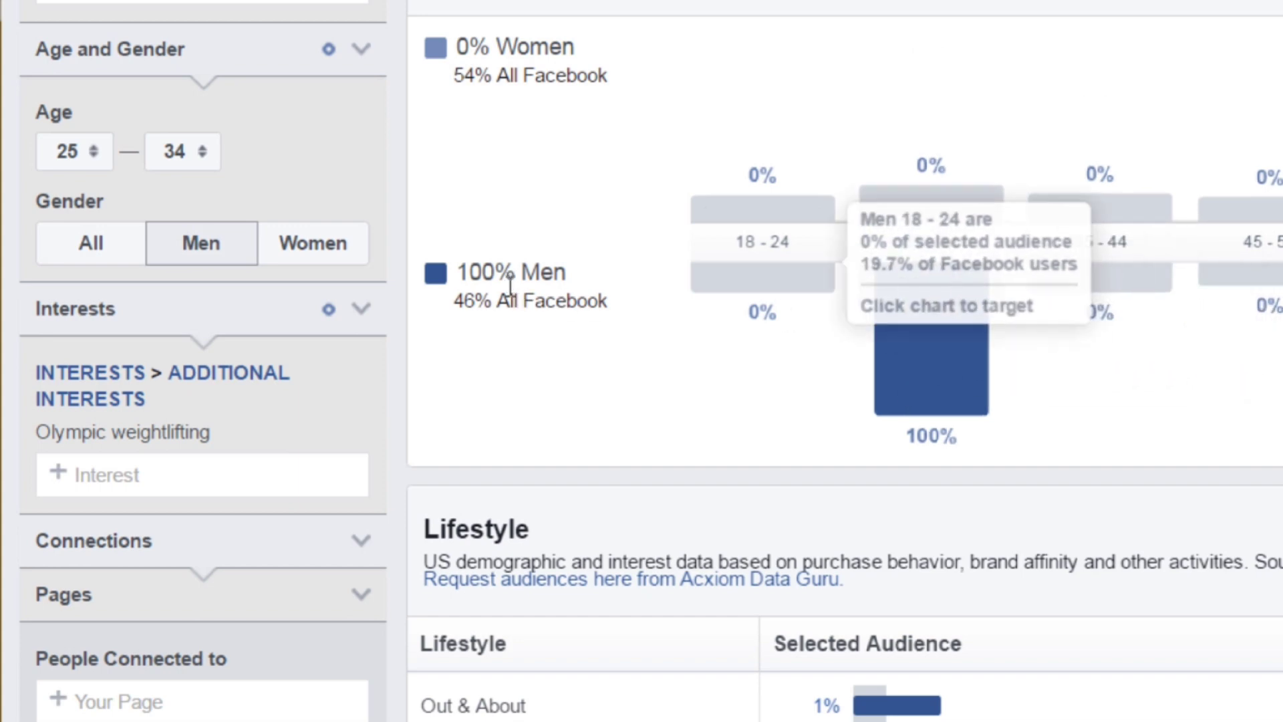
scroll(595, 362, "down", 2)
scroll(596, 362, "down", 4)
scroll(647, 313, "down", 4)
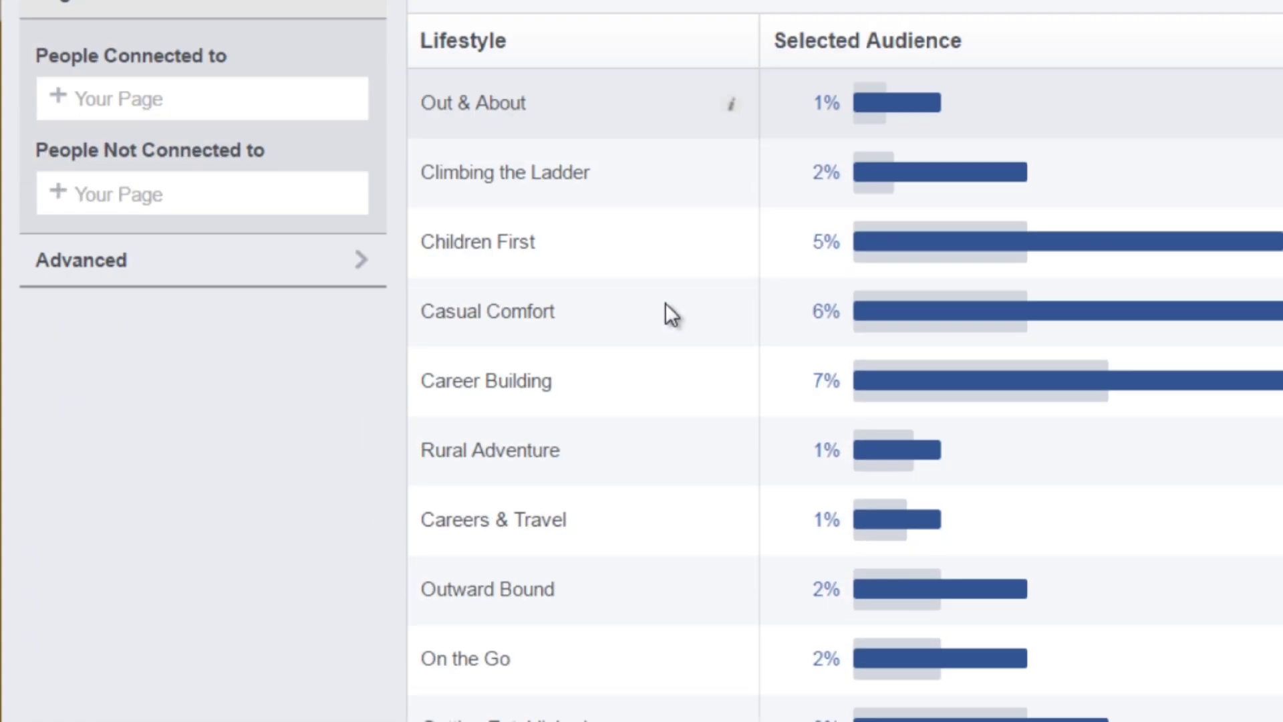
scroll(667, 308, "up", 3)
scroll(667, 287, "down", 3)
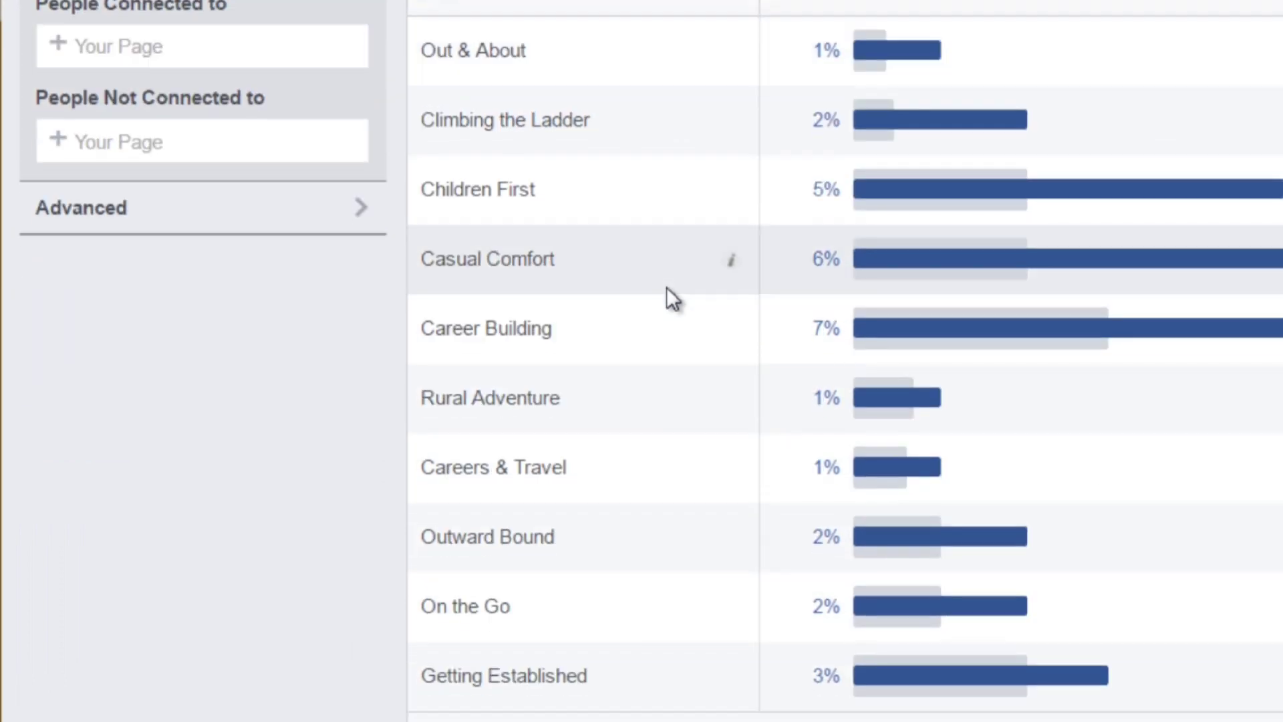
Step: Examine the relationship status, education level and job titles of the male weightlifting audience
scroll(666, 288, "down", 10)
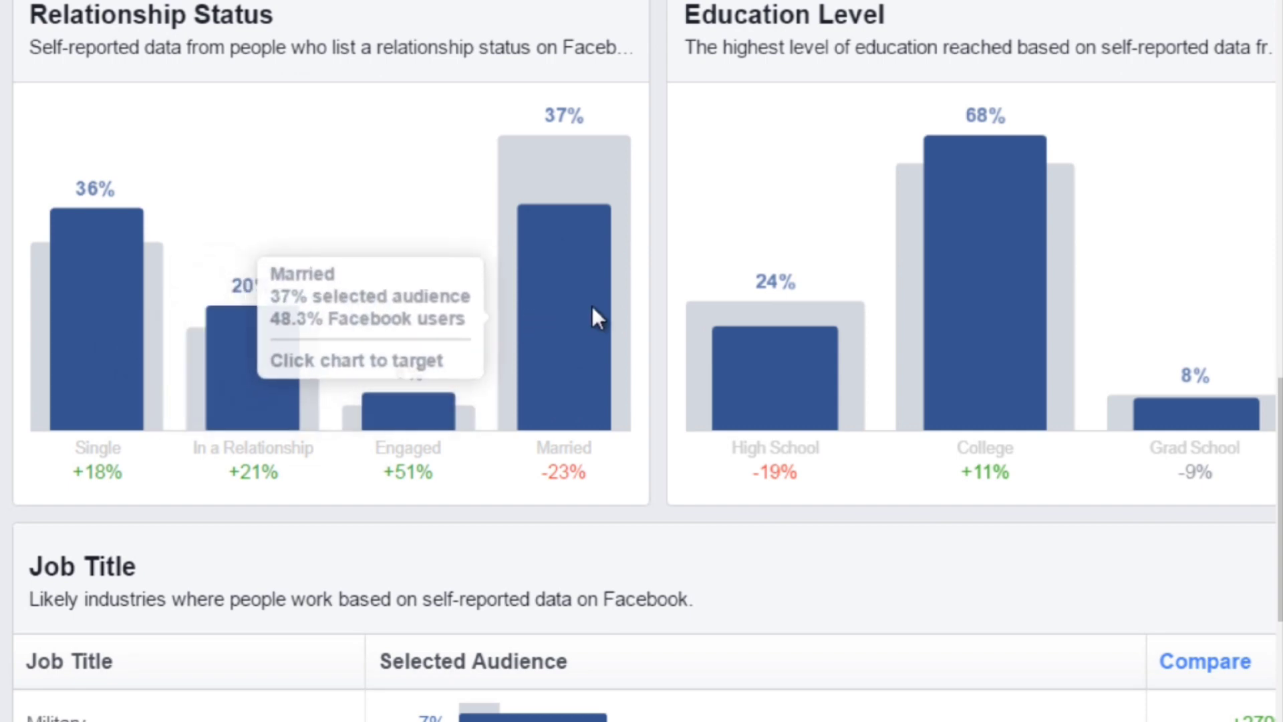
scroll(986, 226, "down", 5)
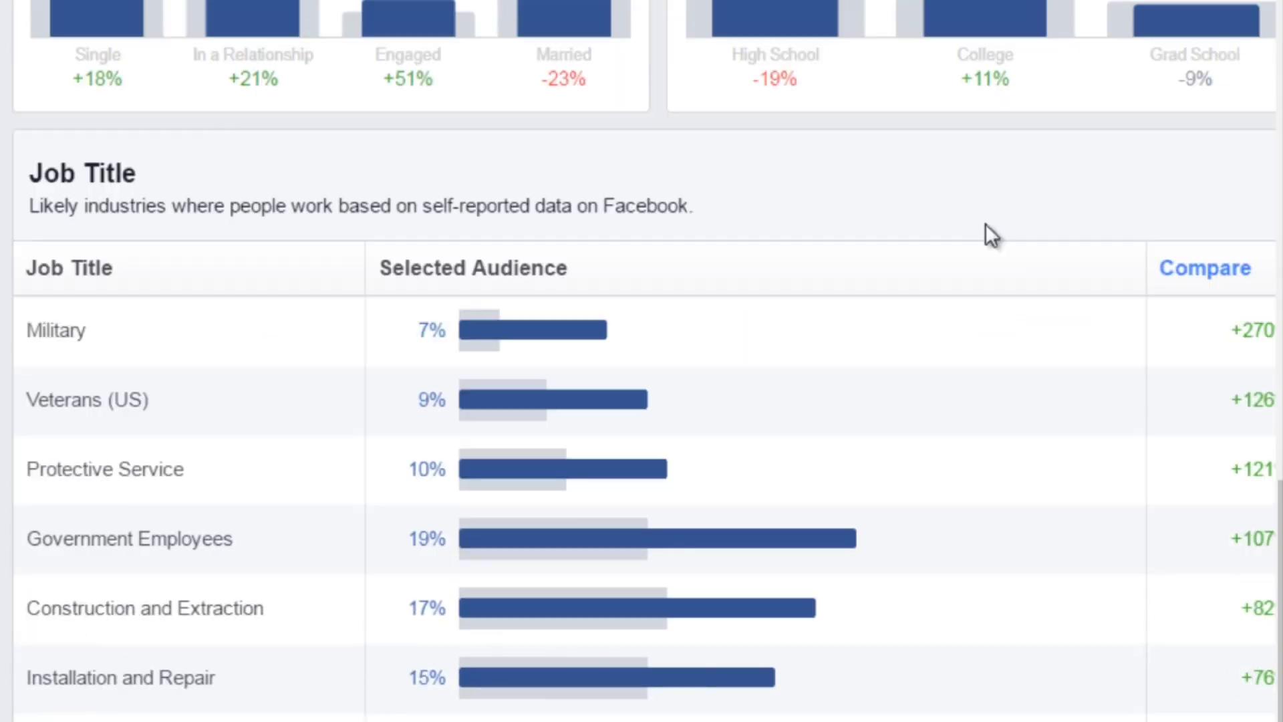
scroll(119, 371, "down", 3)
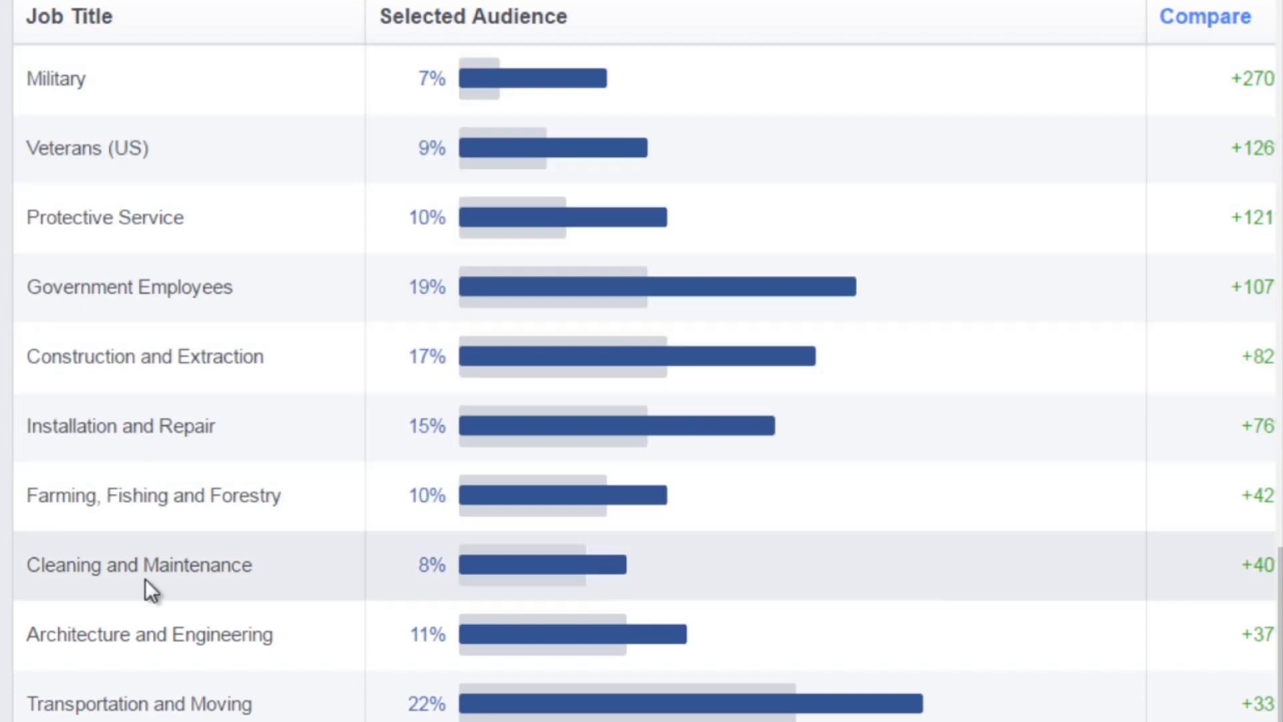
scroll(31, 252, "up", 20)
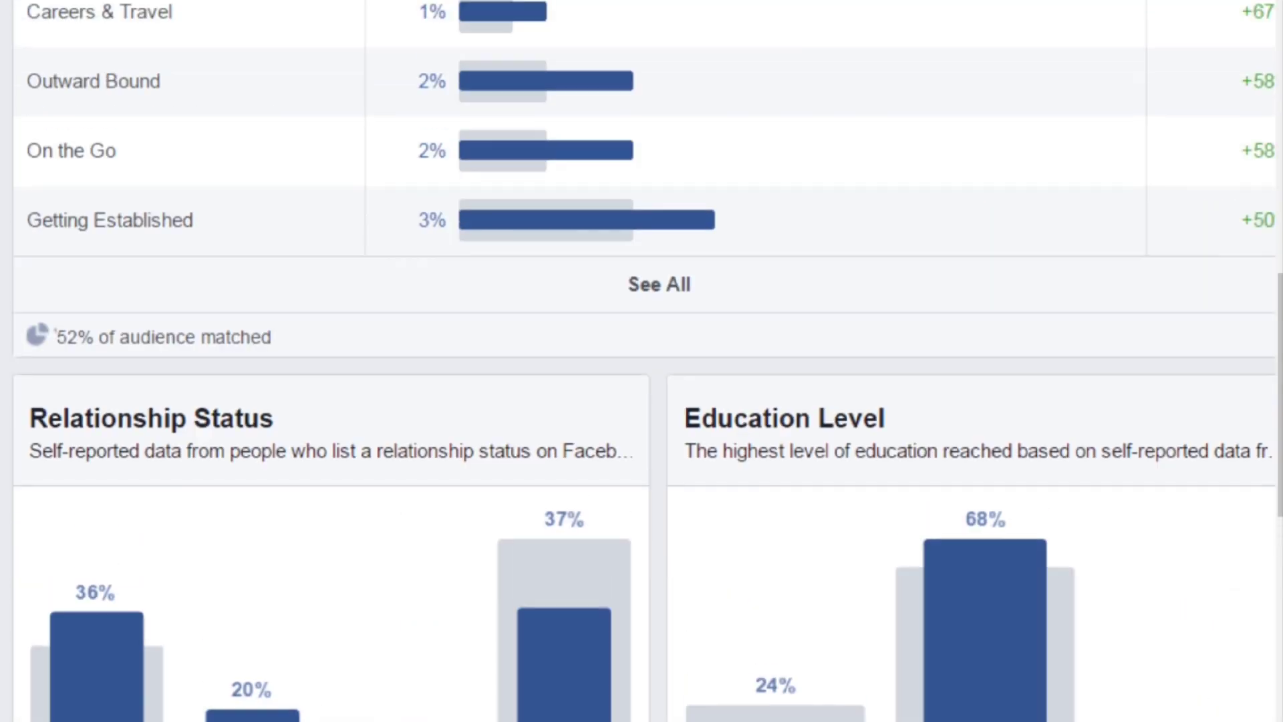
scroll(30, 251, "up", 2)
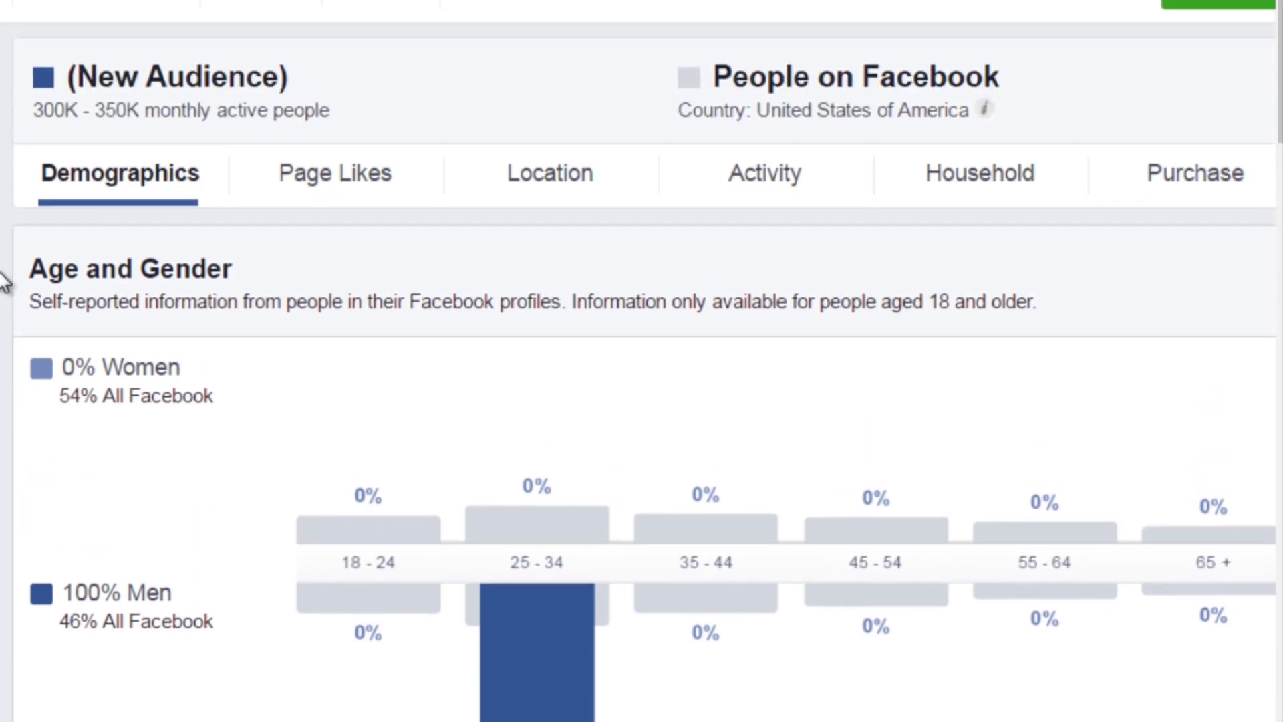
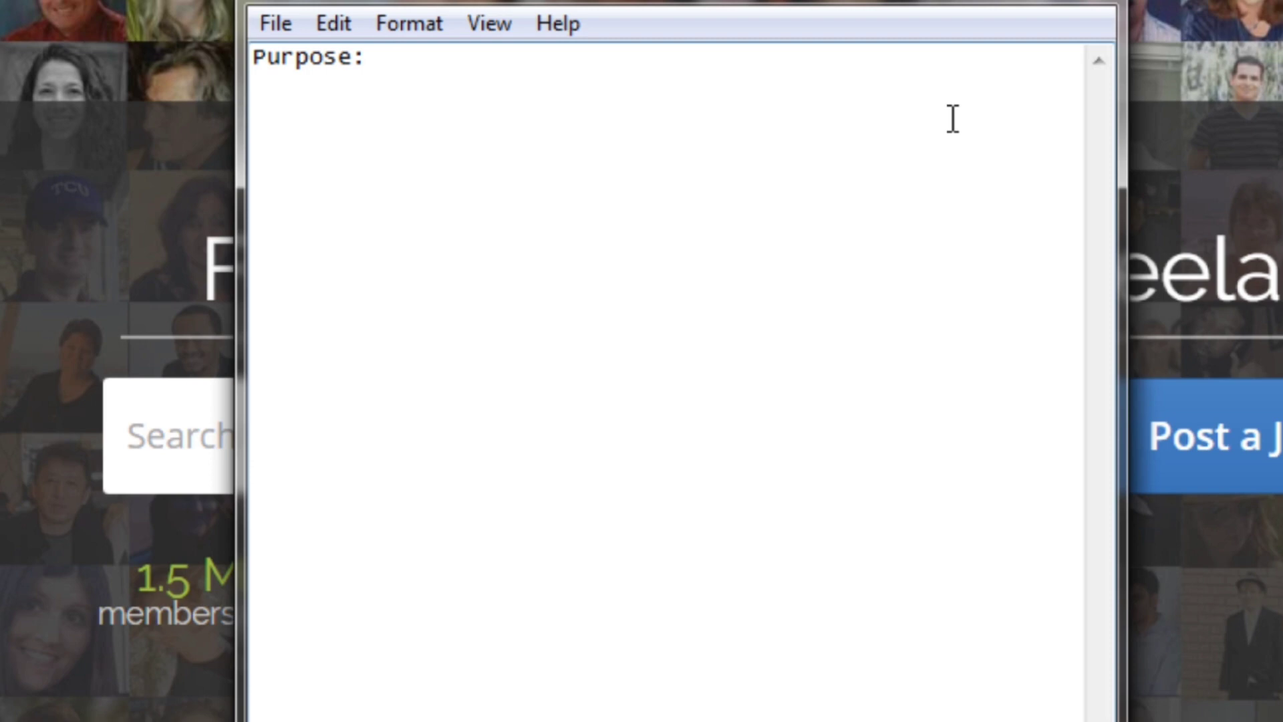
Step: Switch to Notepad and add the line "Approach Vendors: Weight Loss" above "Purpose:", separated by a blank line
left_click_drag(856, 4, 811, 4)
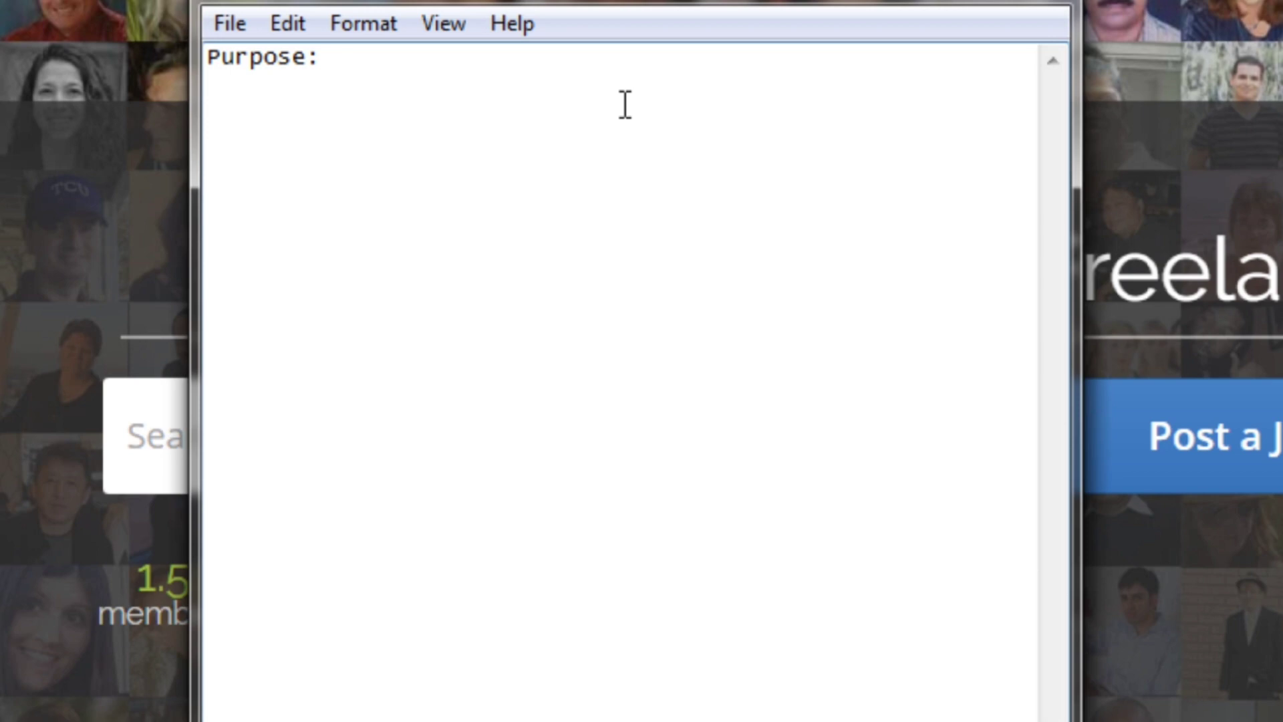
key("Home")
type("Approach")
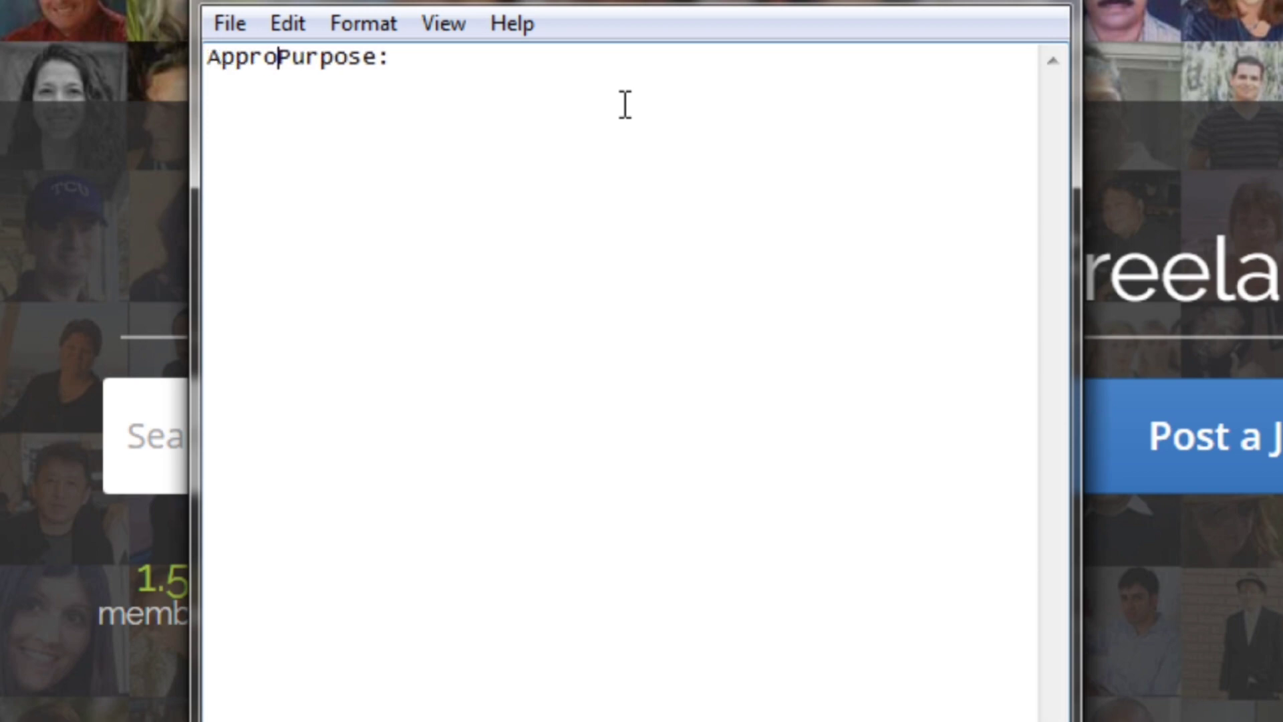
type(" Vendors:  ")
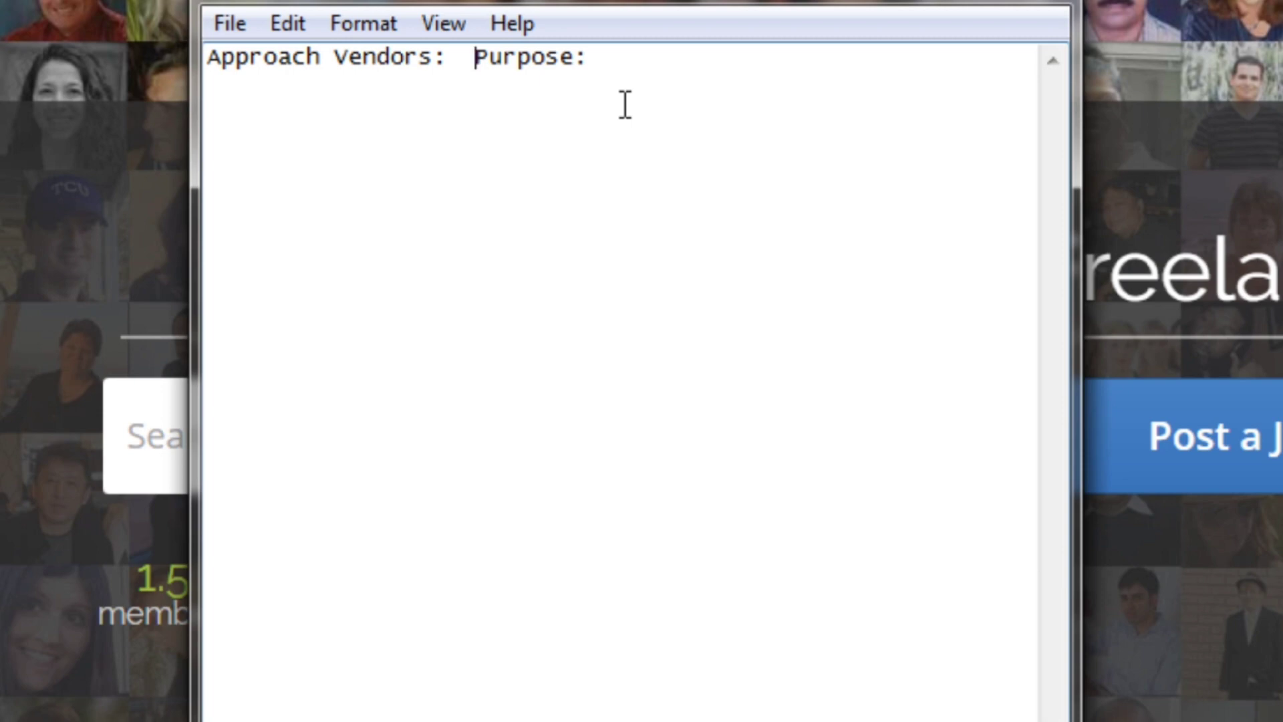
type("Weight Loss")
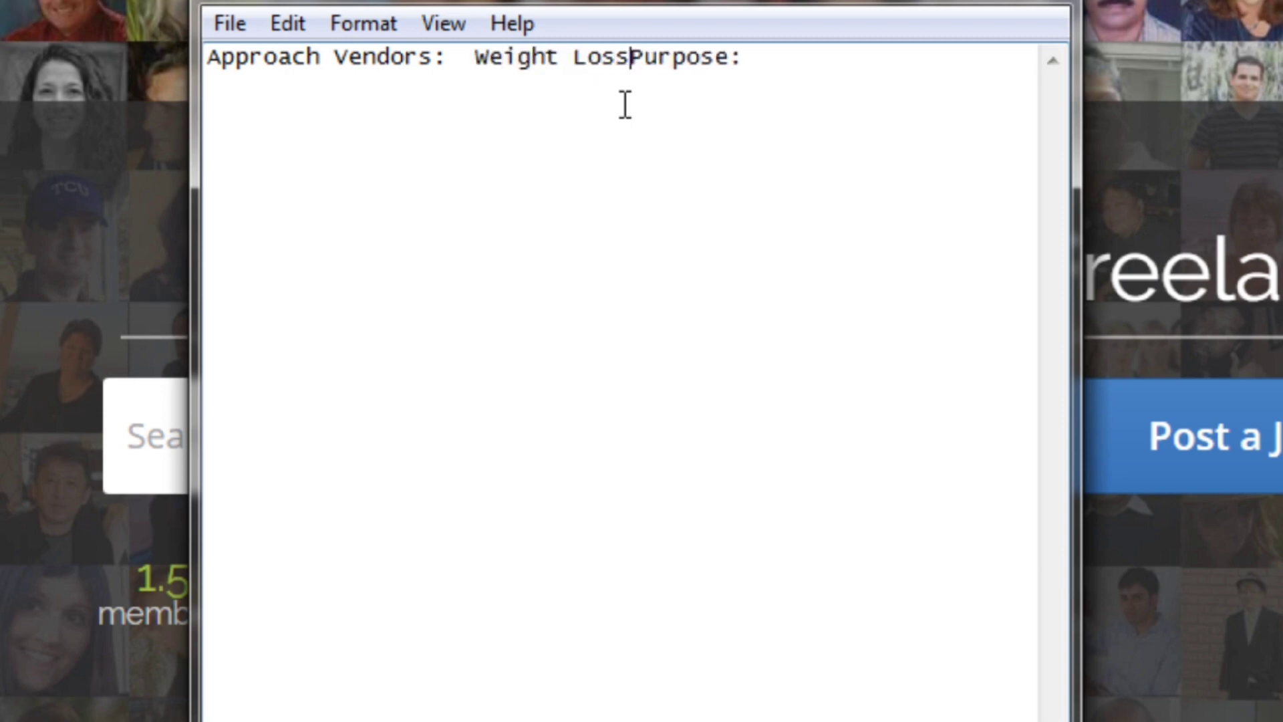
key("Return")
key("Return")
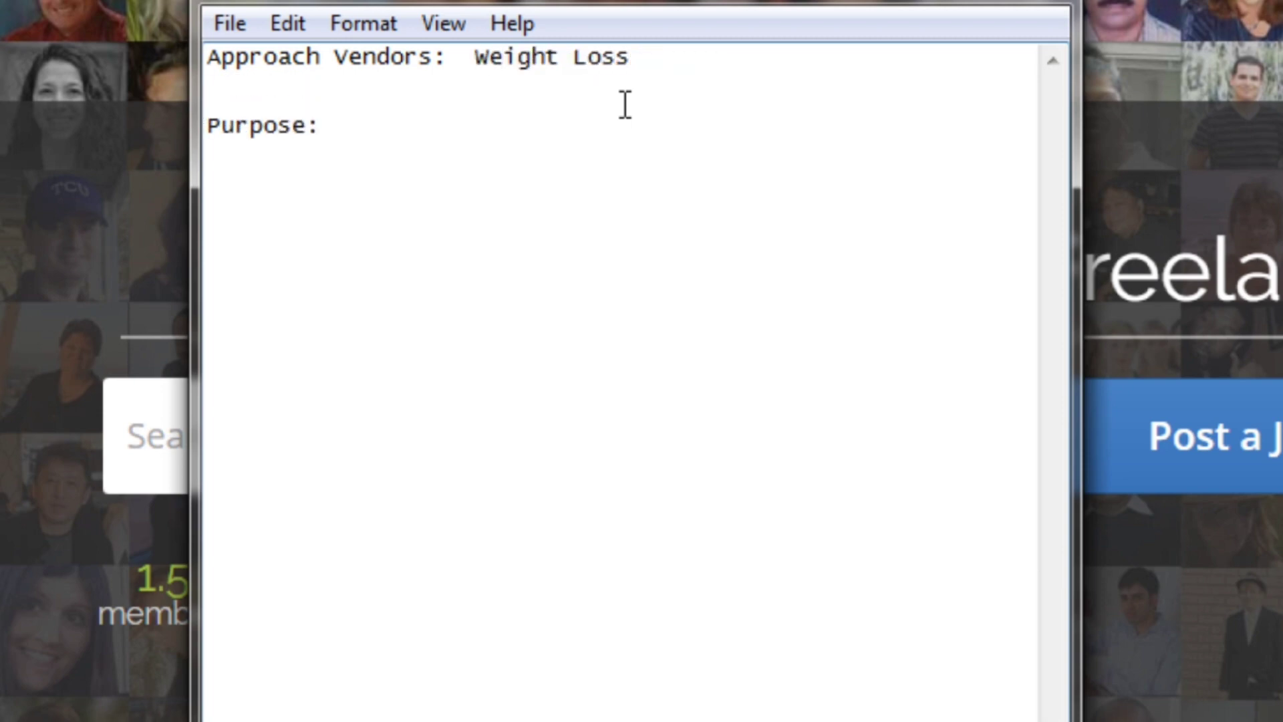
Step: Insert "High Value Offer - " in front of "Purpose:"
key("End")
key("Home")
type("High ")
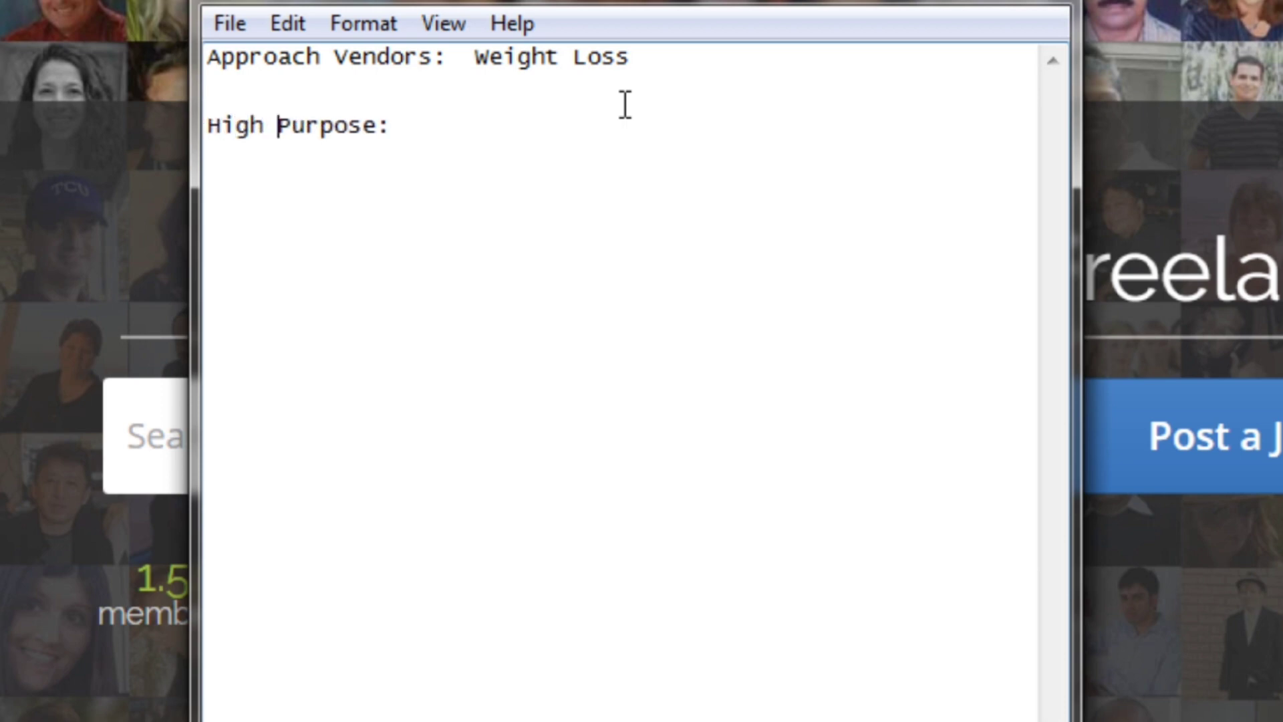
type("Value Offer")
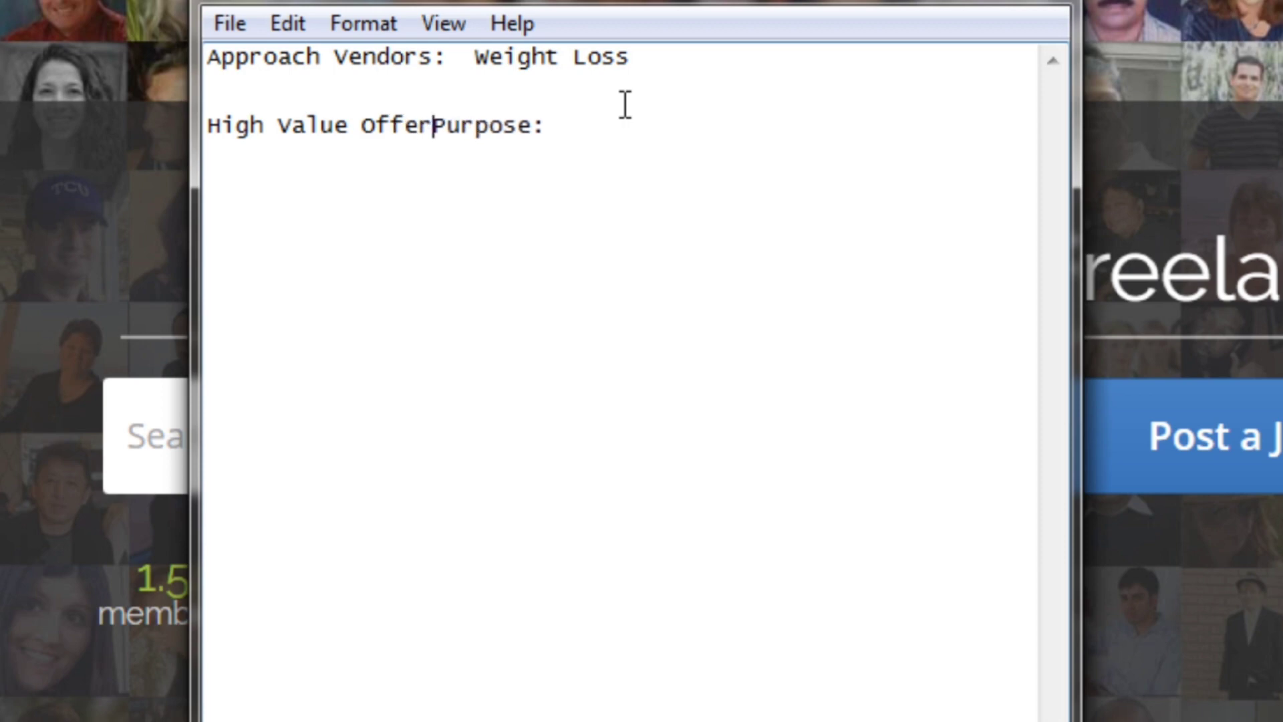
type(" -")
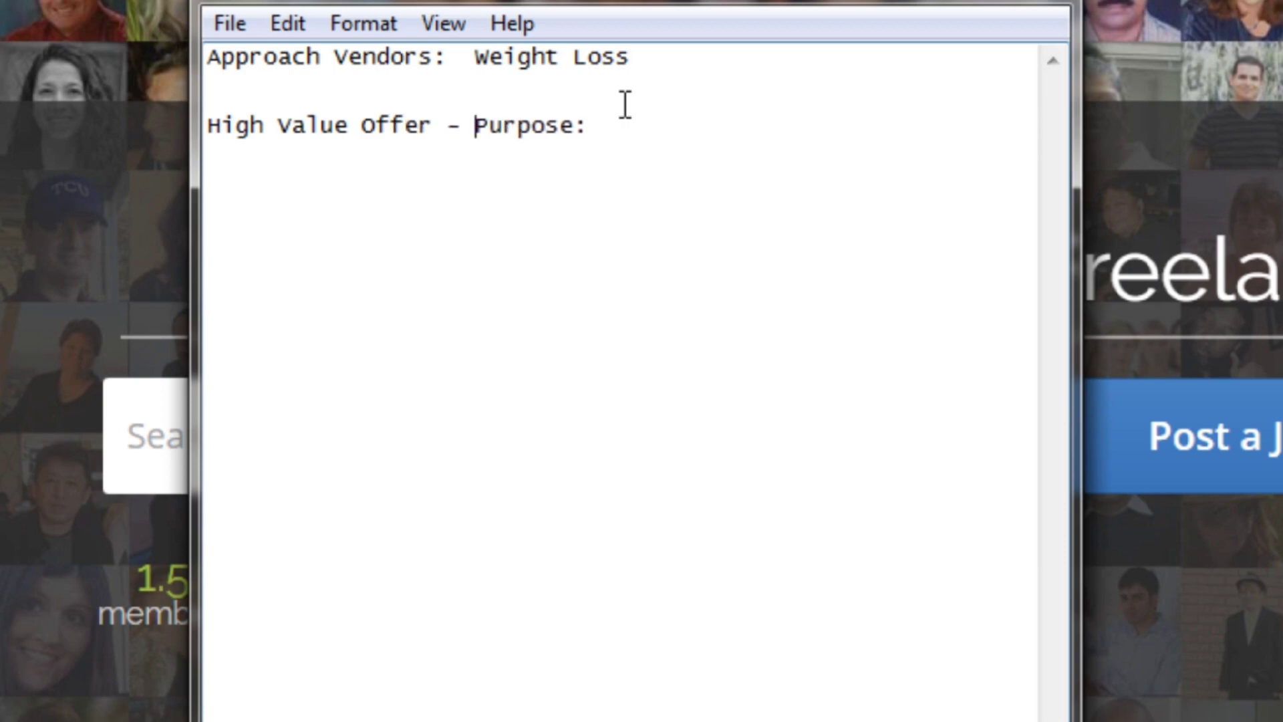
Step: Below the purpose heading, write "Educate people about diet and foods. Gives a couple recipes."
key("End")
key("Return")
key("Return")
type("Educate")
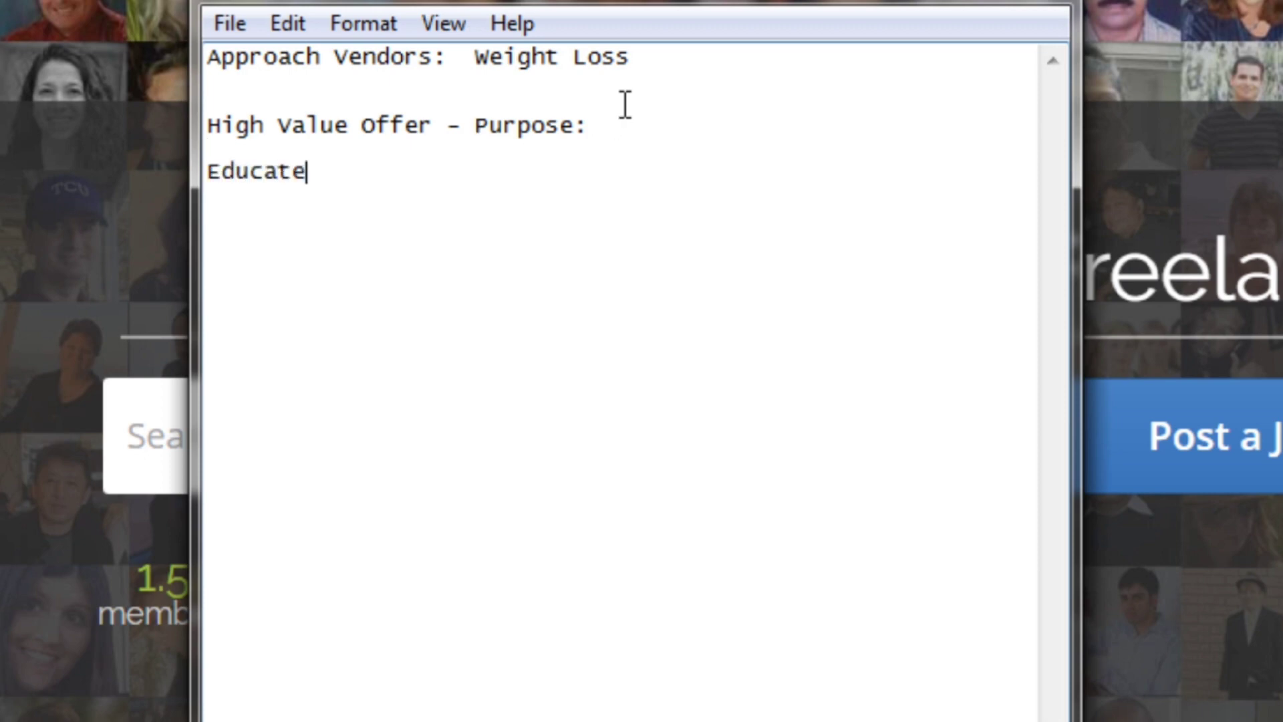
type(" people about")
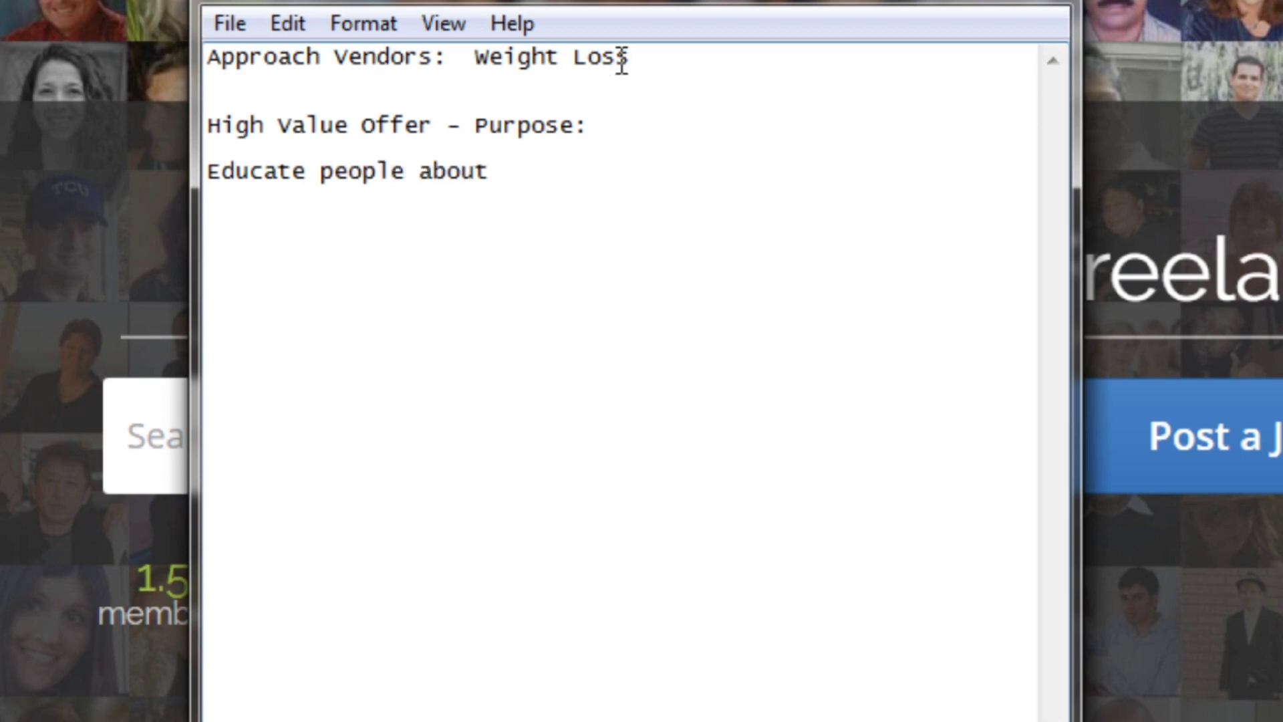
type(" diet and foods")
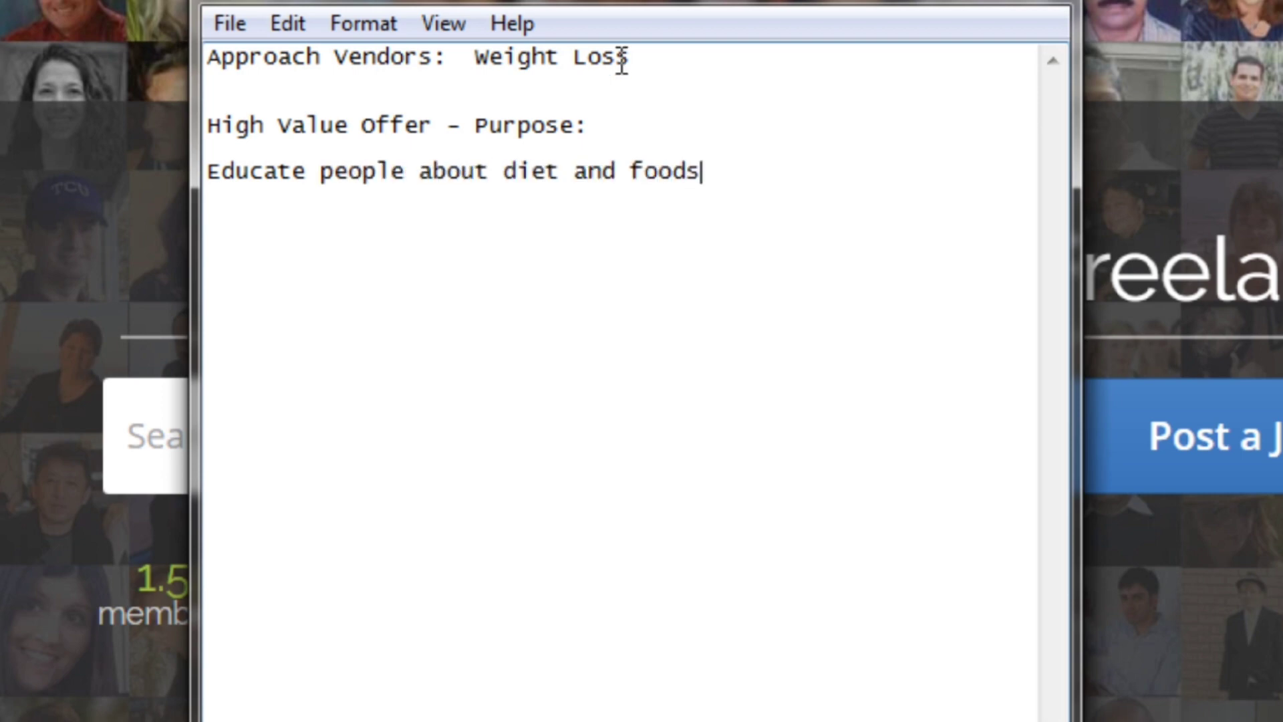
type(".  Gives a couple rec")
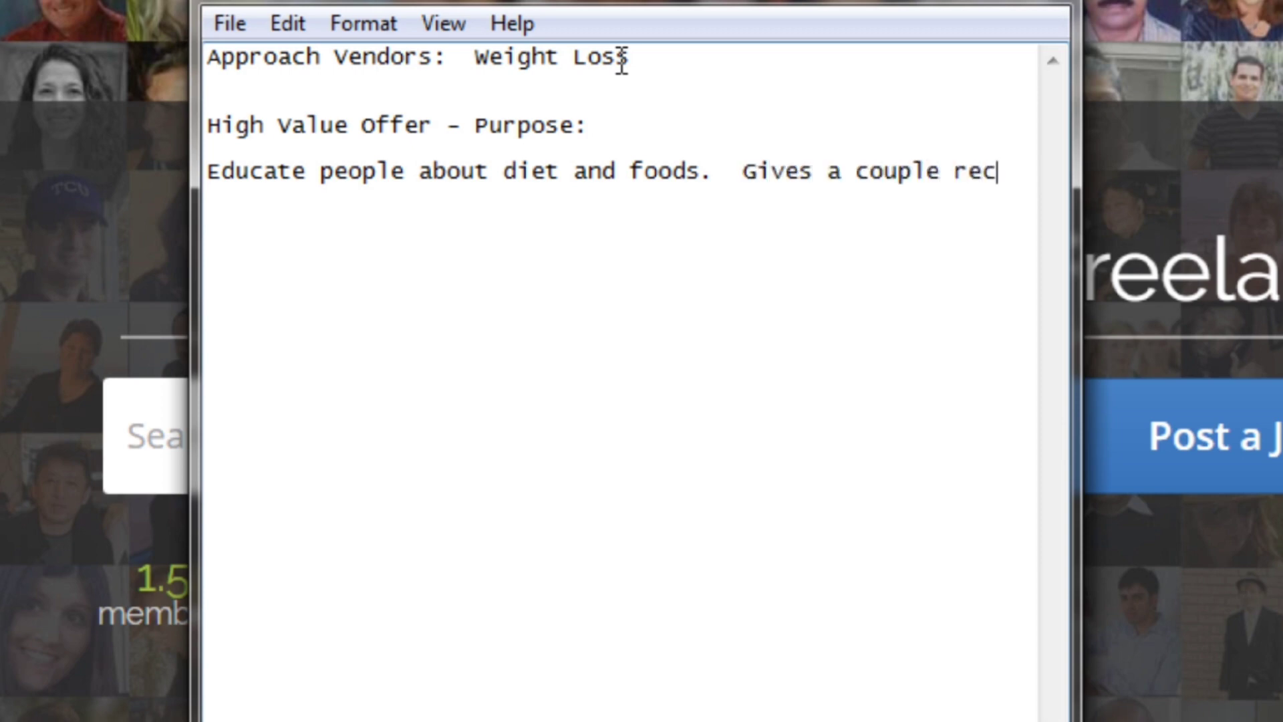
type("eip")
key("BackSpace")
key("BackSpace")
key("BackSpace")
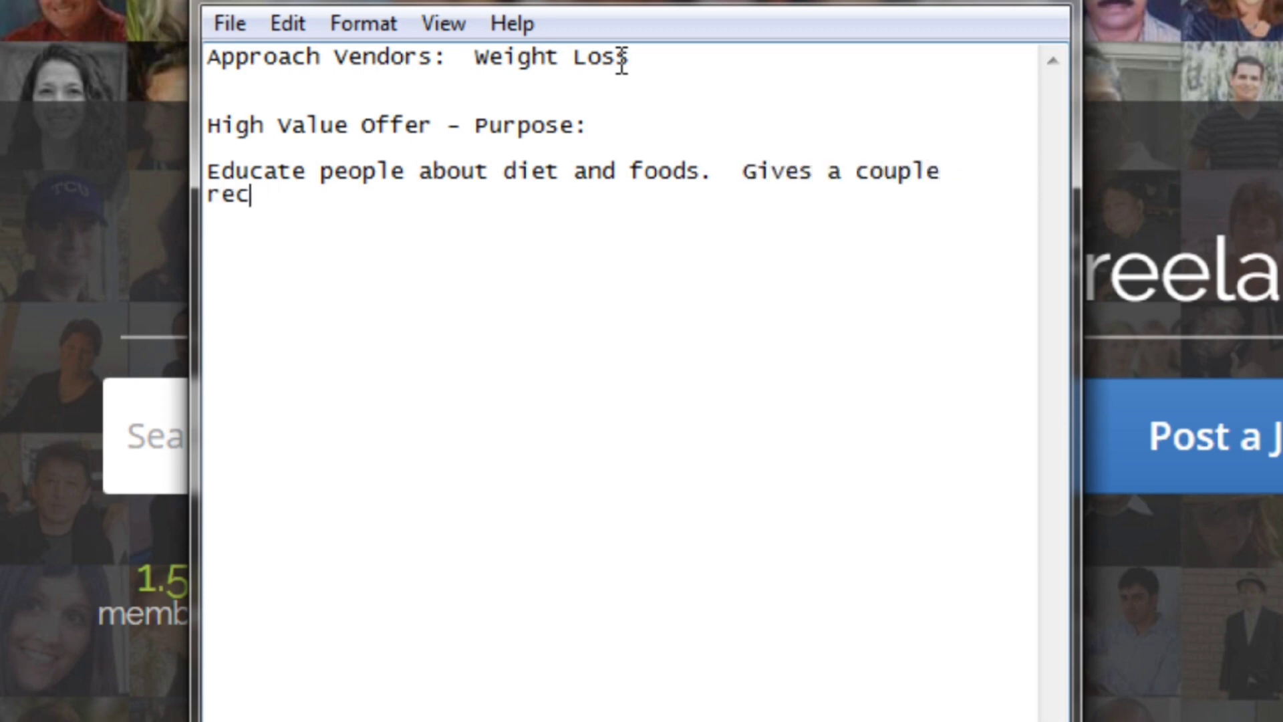
type("ipes.")
Step: Add a "===" separator below the recipes sentence and begin the line "Ultimate Goal - Get them to join my membership site (buy" under it
key("Return")
key("Return")
type("===")
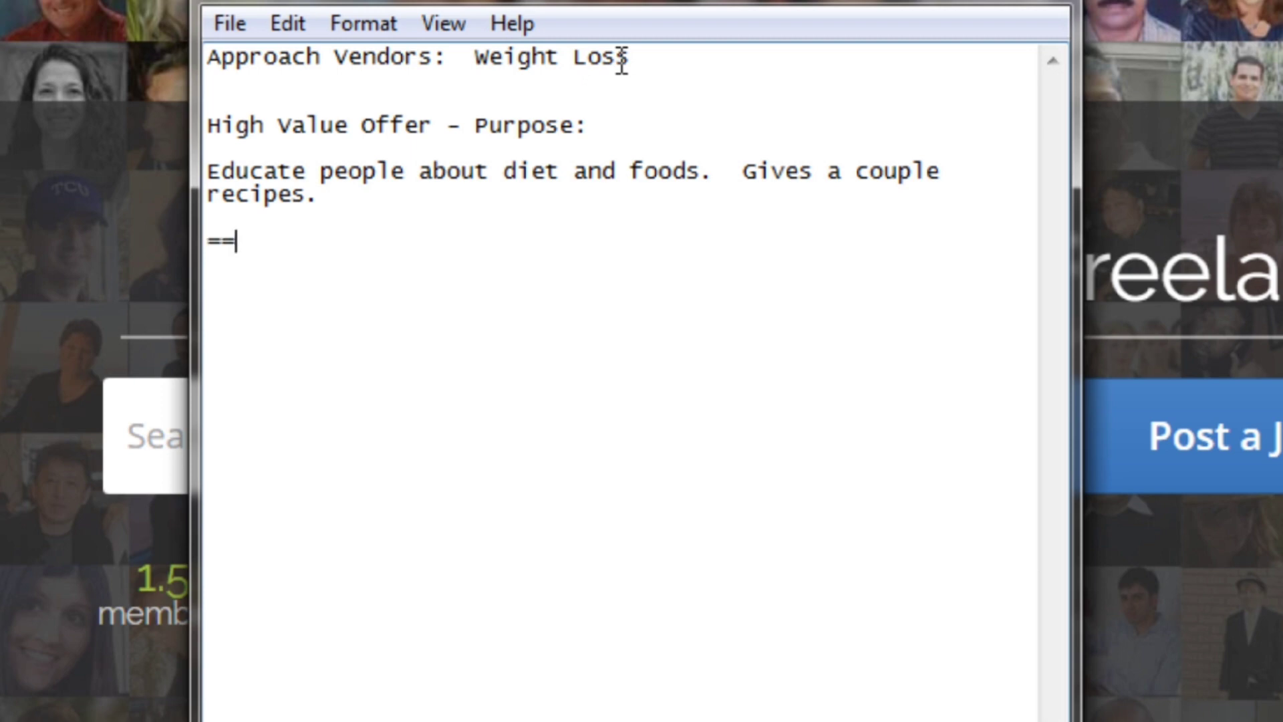
key("Return")
key("Return")
type("Ultimate ")
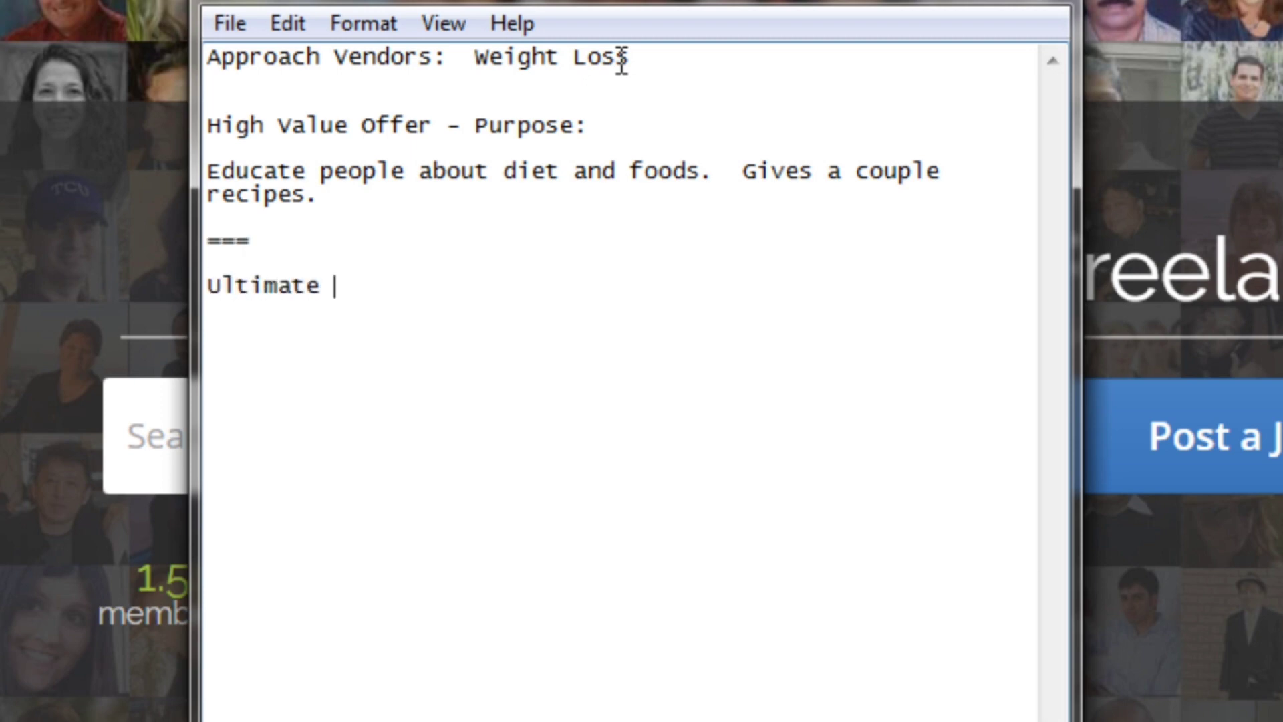
type("Goal - Get them to j")
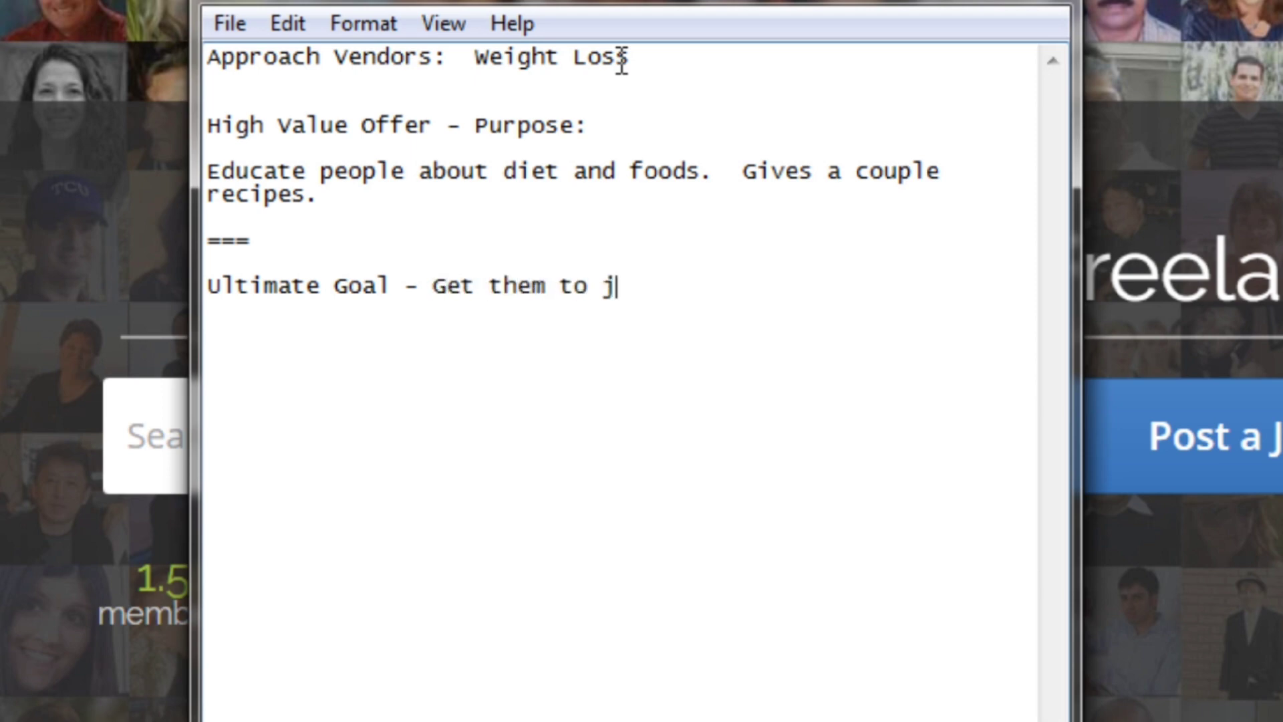
type("oin my membershi")
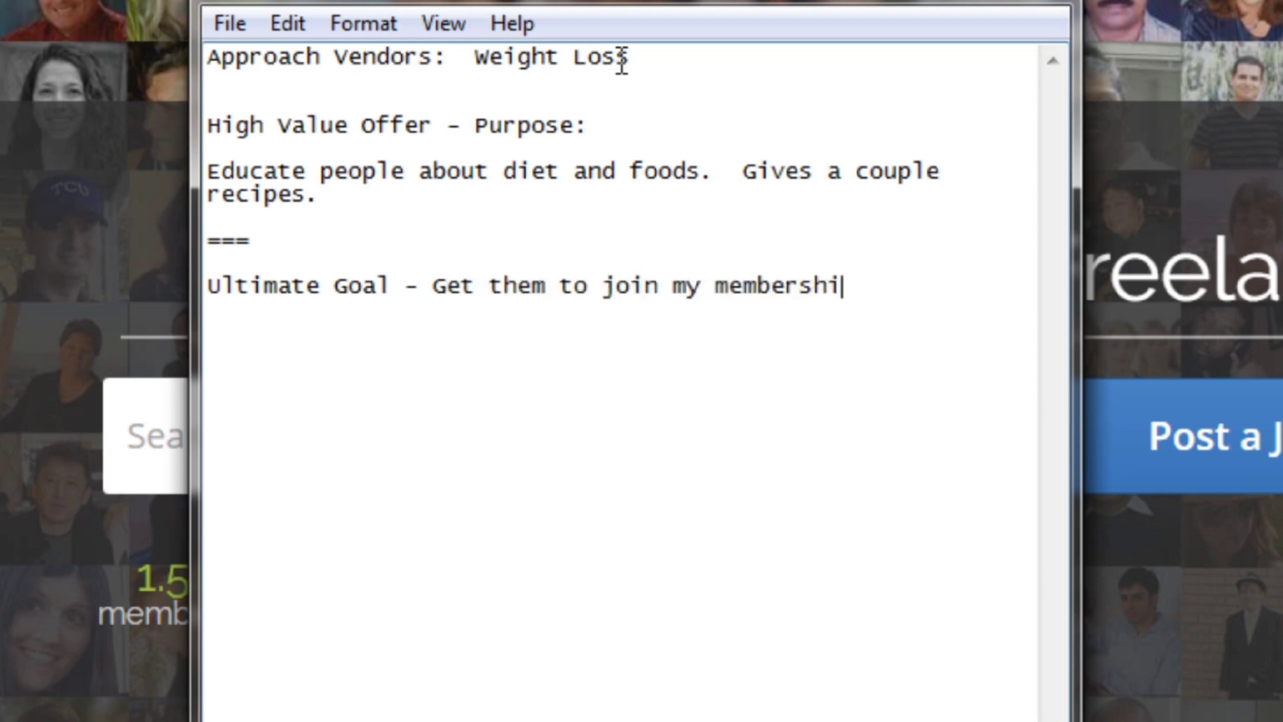
type("p site (bu")
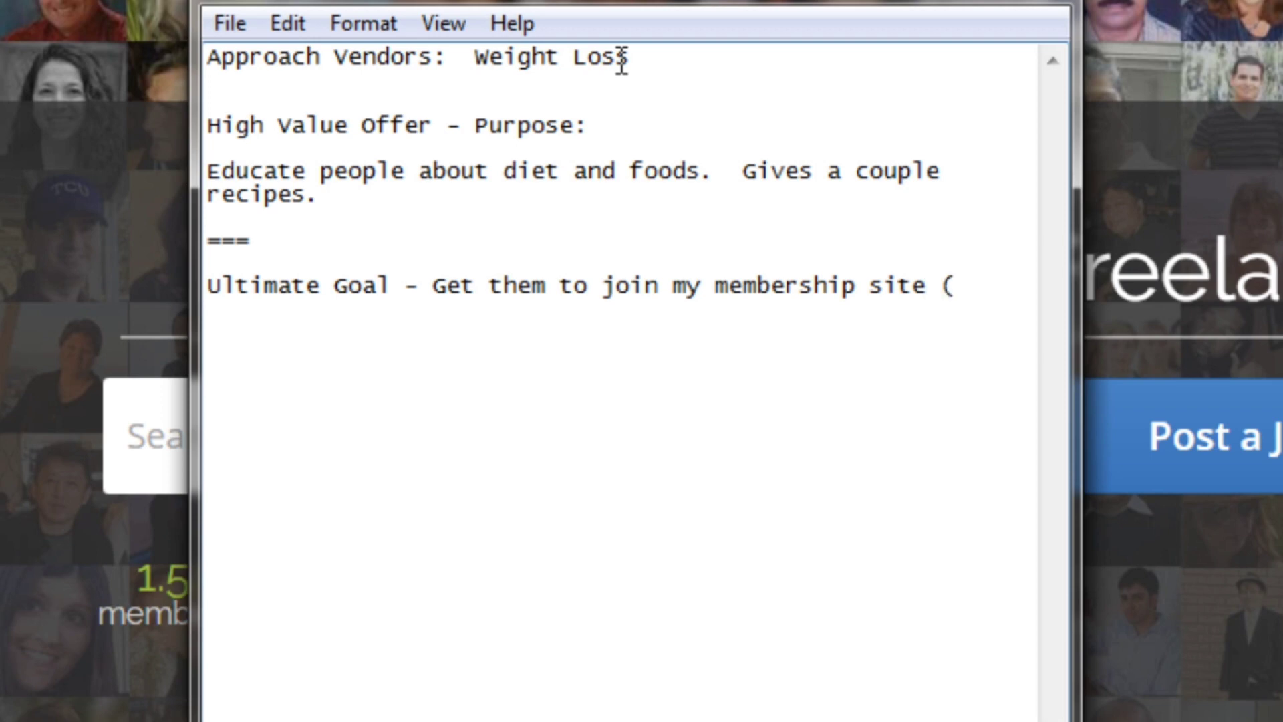
Step: Continue the ultimate goal line with "another product (recipes)", correcting the misspelled "another"
type("otehr ")
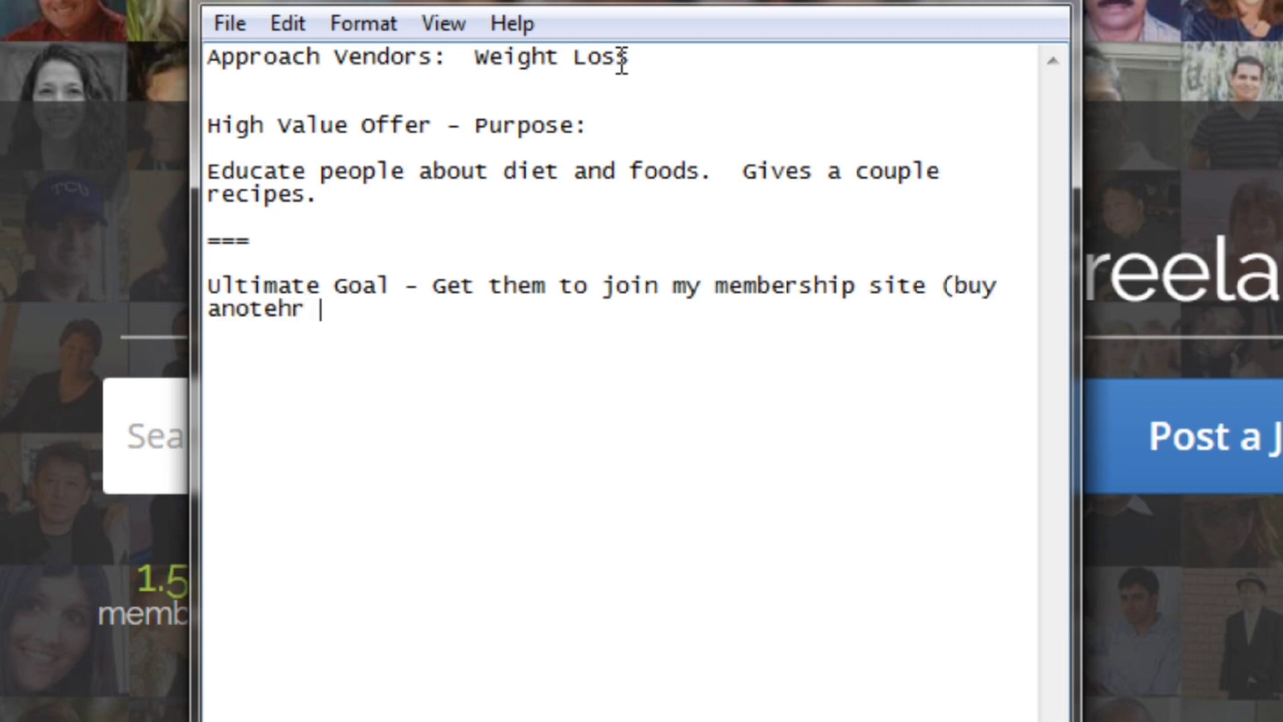
type("p")
key("BackSpace")
key("BackSpace")
key("BackSpace")
key("BackSpace")
key("BackSpace")
type("her pr")
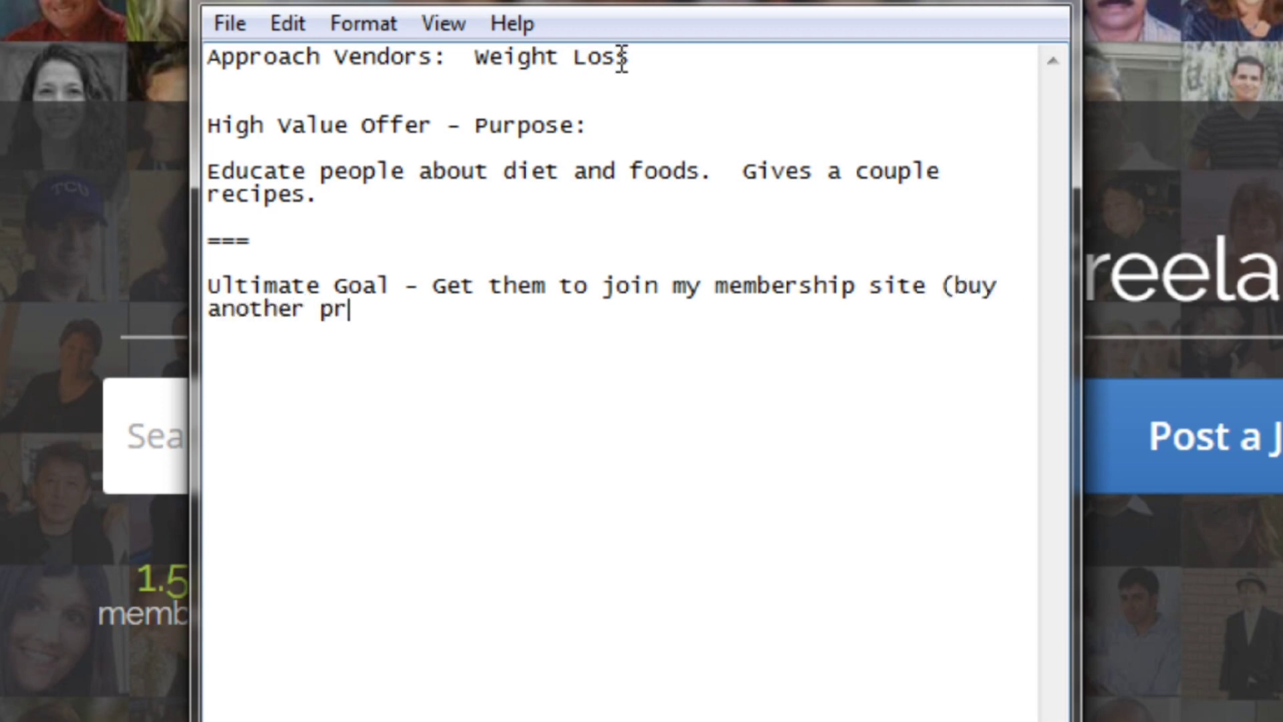
type("oduct (More recip")
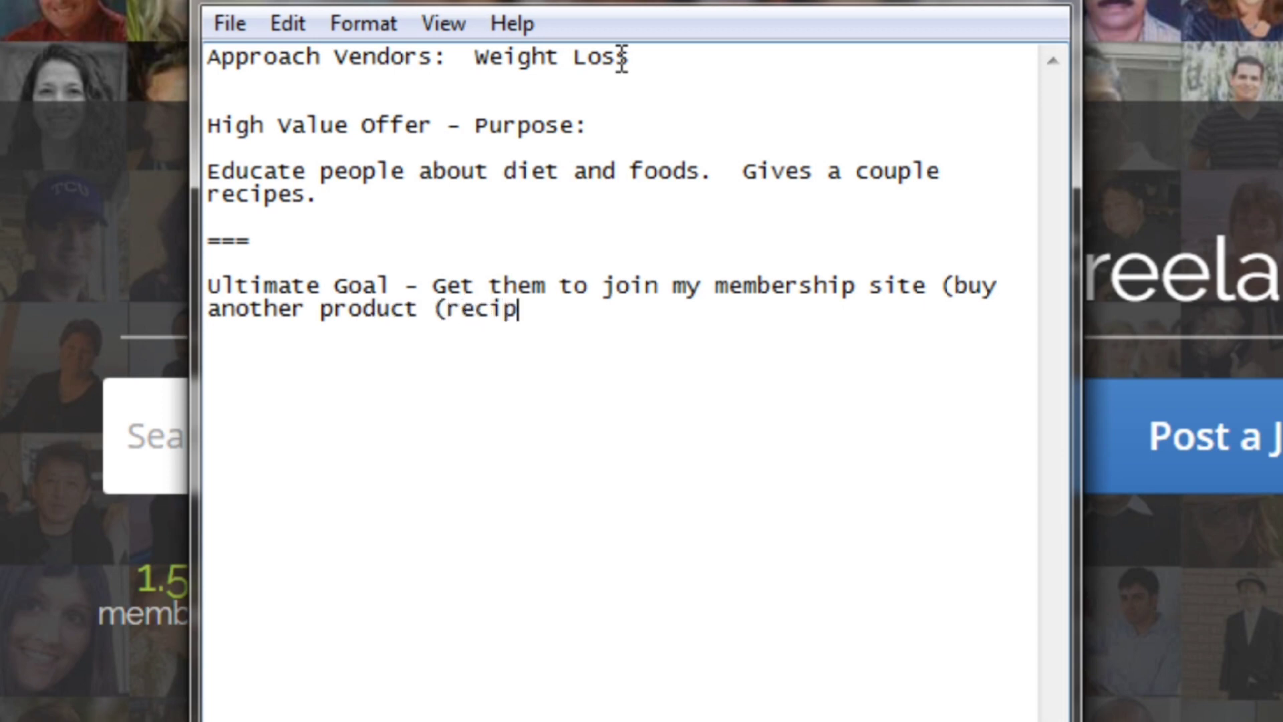
type("es)")
Step: Insert "More" in front of "recipes" in the parenthesis of the ultimate goal line
key("Left")
key("Left")
key("Left")
key("Left")
key("Left")
key("Left")
key("Left")
key("Left")
key("Left")
key("Right")
type("More")
key("End")
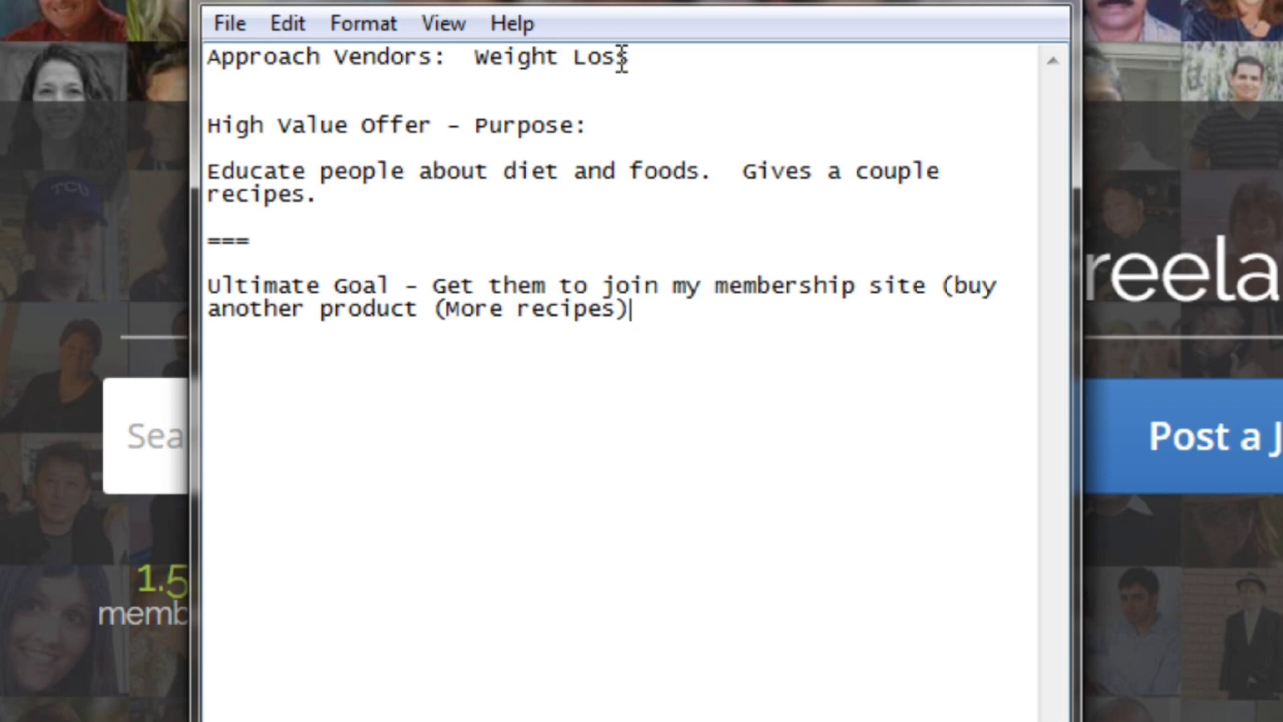
Step: Add a "==" separator below the ultimate goal, set off by blank lines
key("Return")
key("Return")
type("==")
key("Return")
key("Return")
Step: Copy the purpose text "Educate people about diet and foods. Gives a couple recipes." and paste it below the "==" separator
key("Up")
key("Up")
key("Up")
key("Up")
key("Up")
key("Up")
key("Up")
key("Up")
key("Up")
key("Up")
key("shift+Down")
key("shift+Down")
key("ctrl+c")
key("Down")
key("Down")
key("Down")
key("Down")
key("Down")
key("Down")
key("Down")
key("Return")
key("ctrl+v")
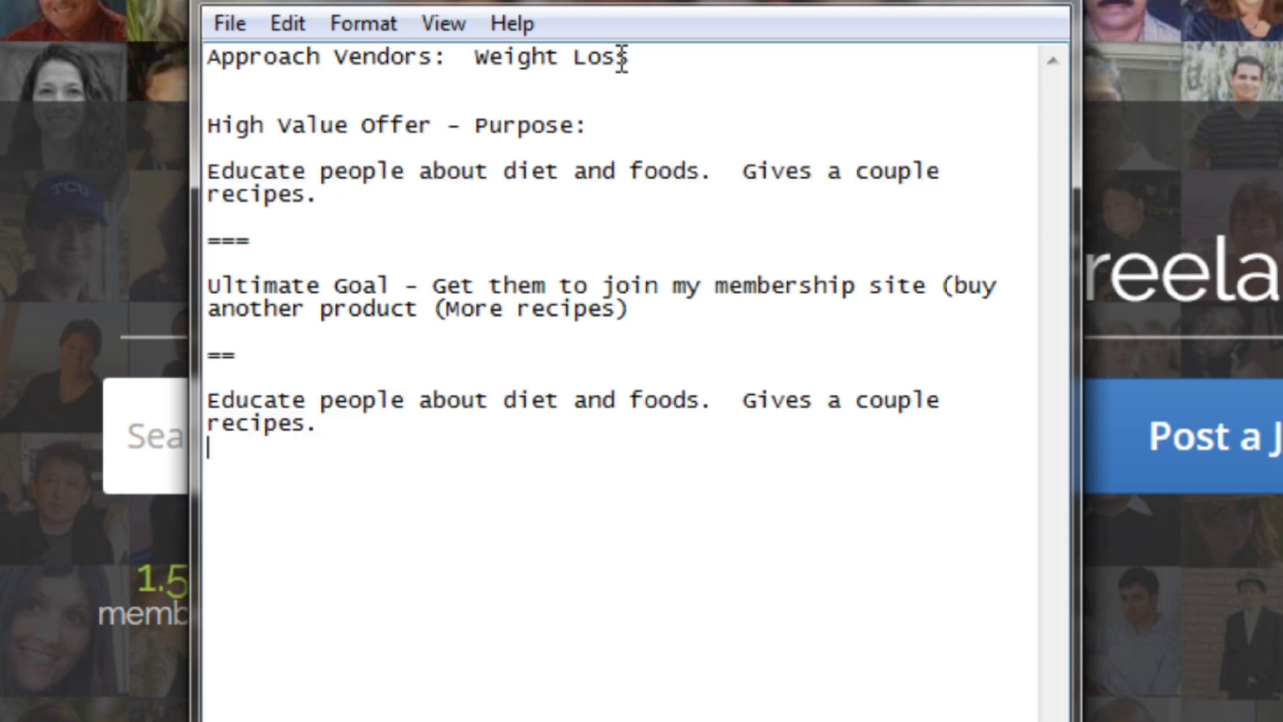
key("Up")
key("Up")
key("shift+Down")
key("shift+Down")
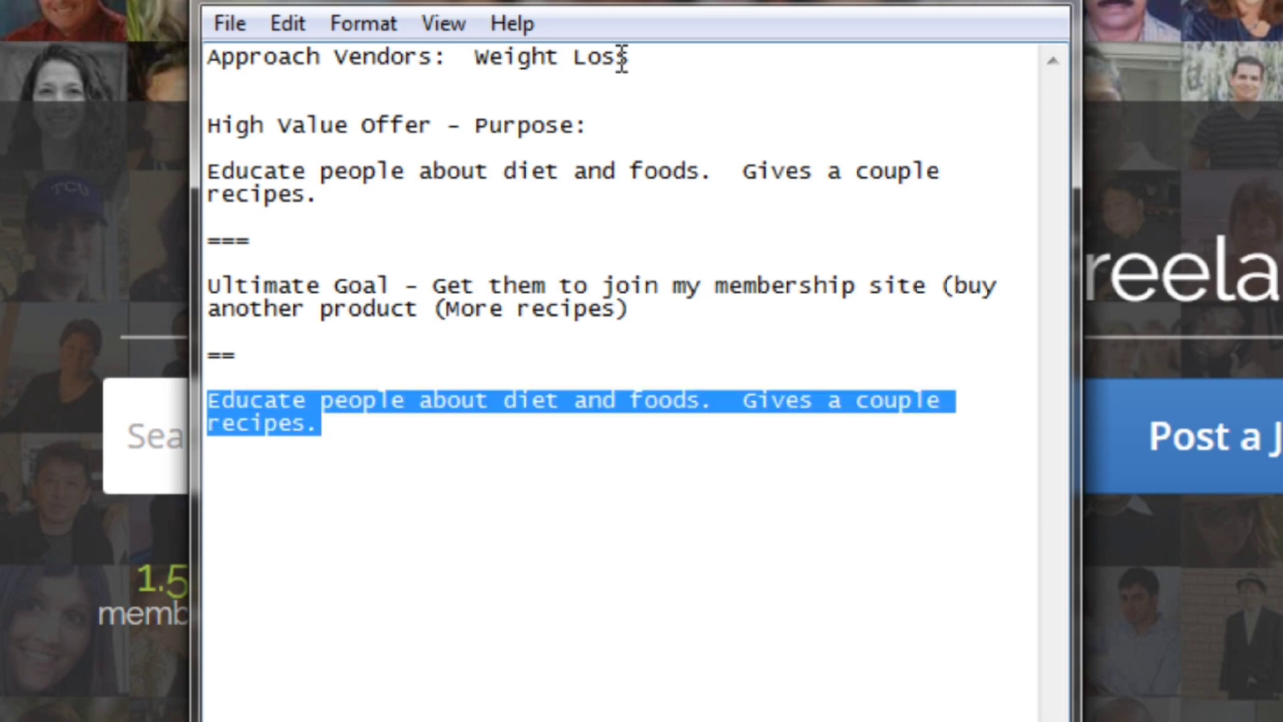
key("Down")
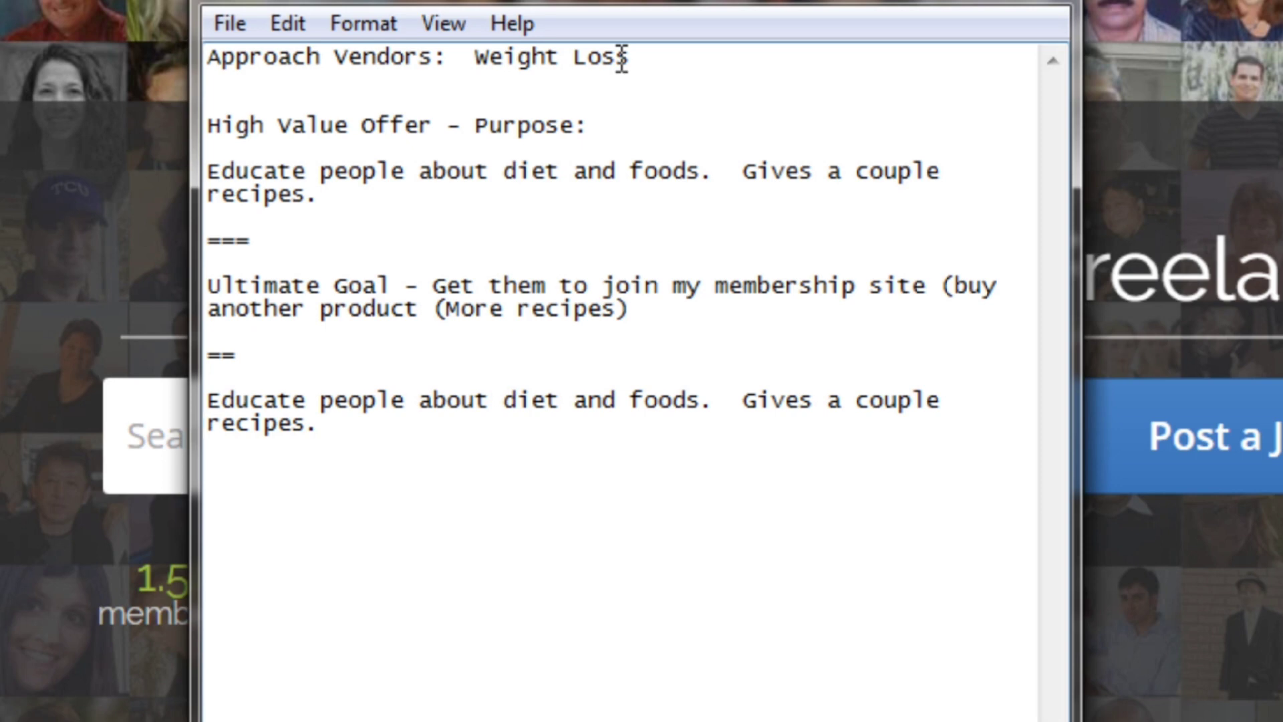
Step: Below the copied text, write "Weight Loss - What are the top 30 foods that will naturally lower weight"
key("Up")
key("Up")
key("Down")
key("Down")
key("Down")
type("Weight Loss -")
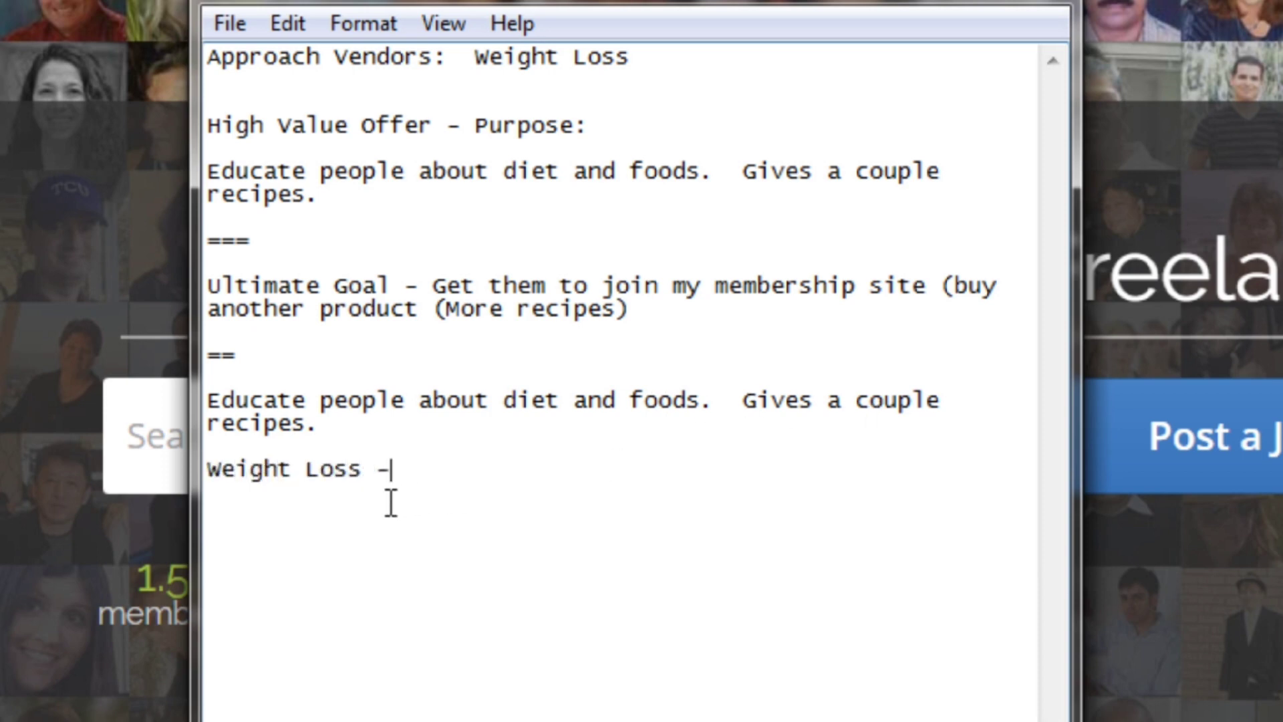
type(" What are the top 30 ")
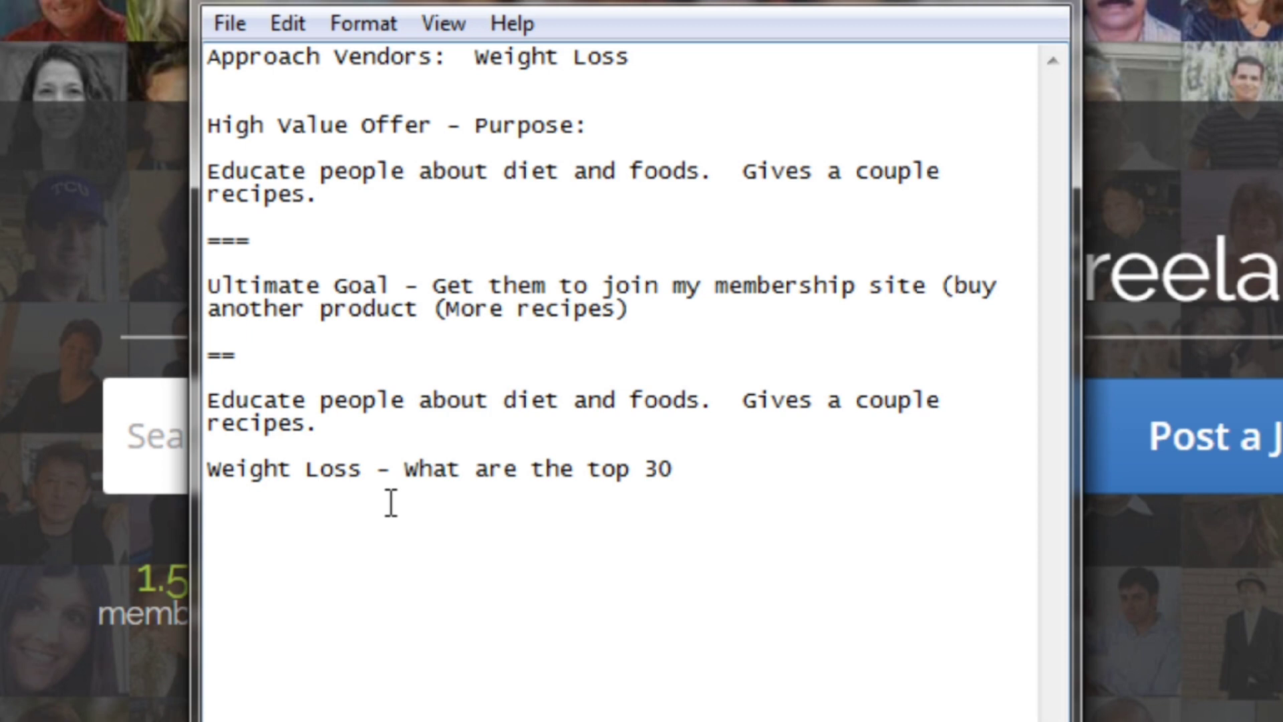
type("foods that wil")
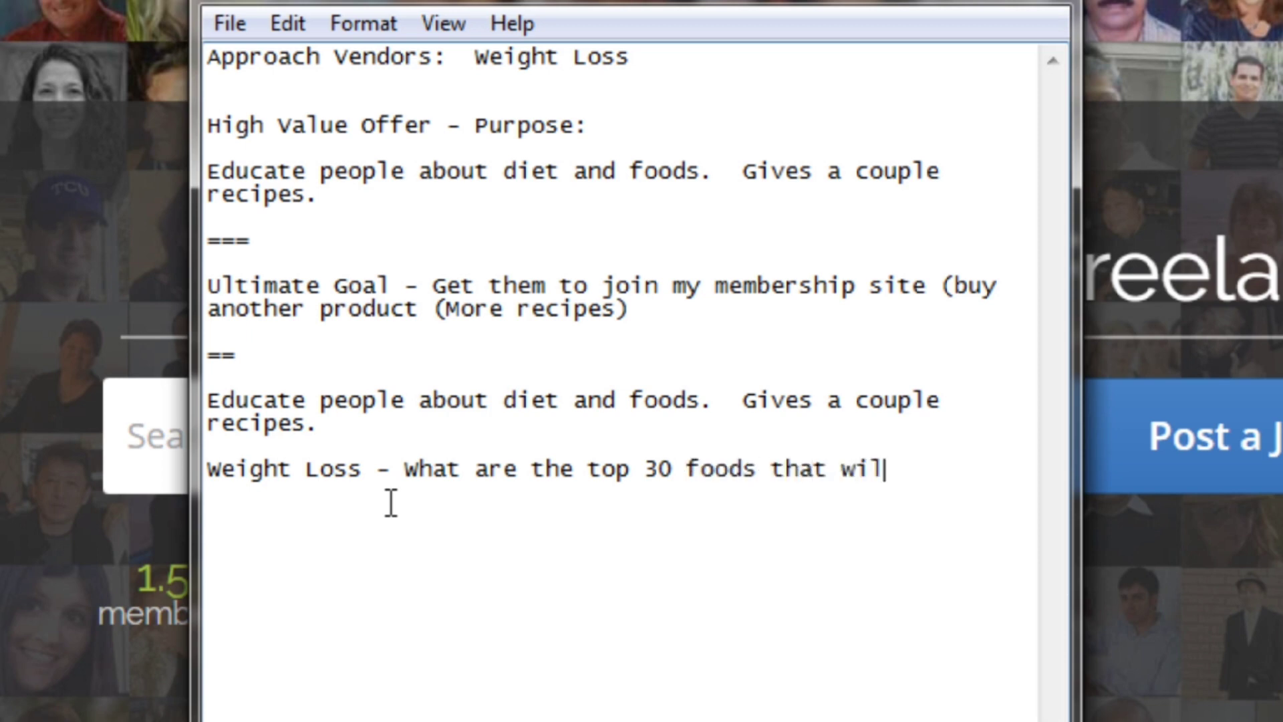
type("l naturally lower ")
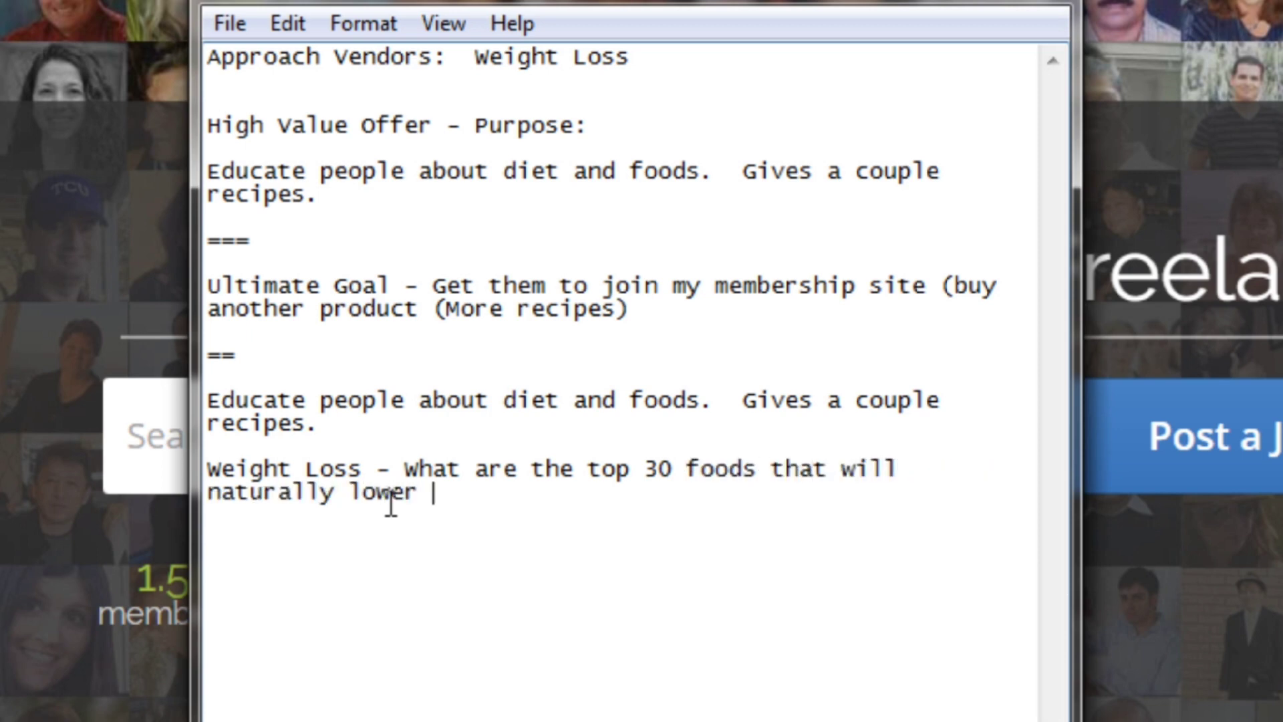
type("weight")
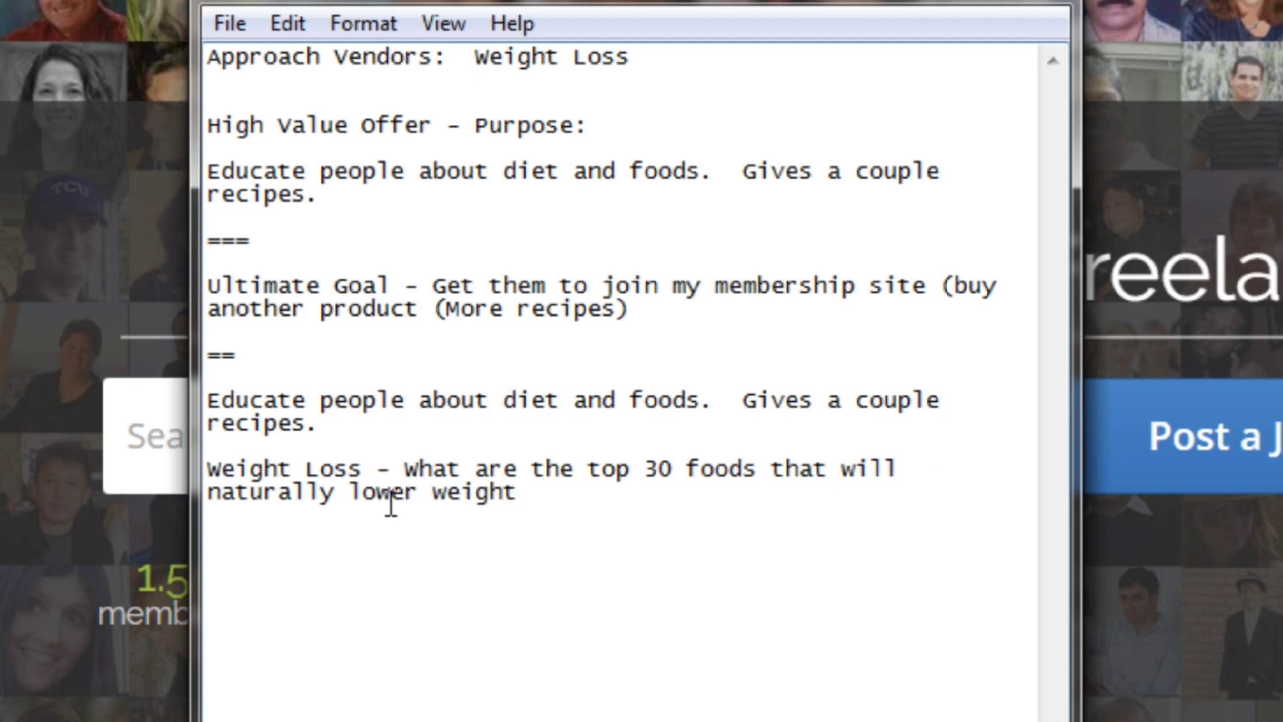
Step: Replace "lower" with "help with" in the weight loss question and finish it with "loss?"
double_click(391, 504)
type("help with")
key("End")
type("loss?")
key("Return")
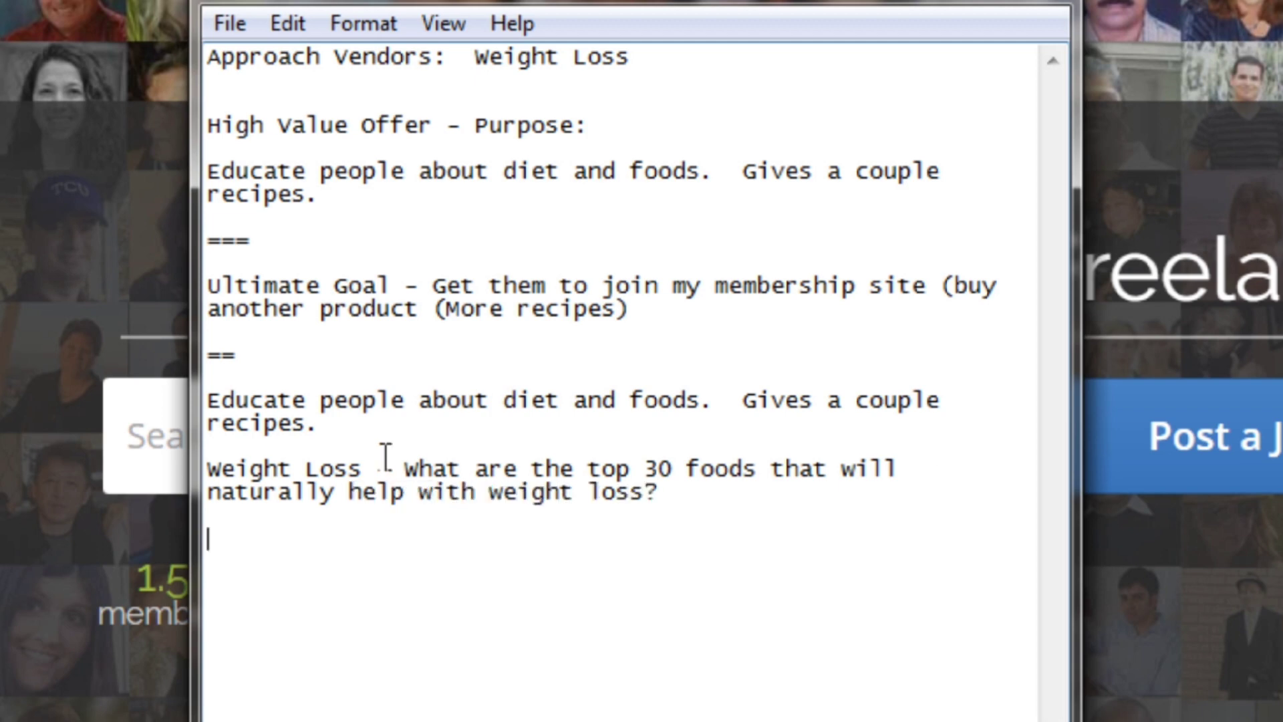
key("Up")
key("Up")
key("shift+Down")
key("shift+Down")
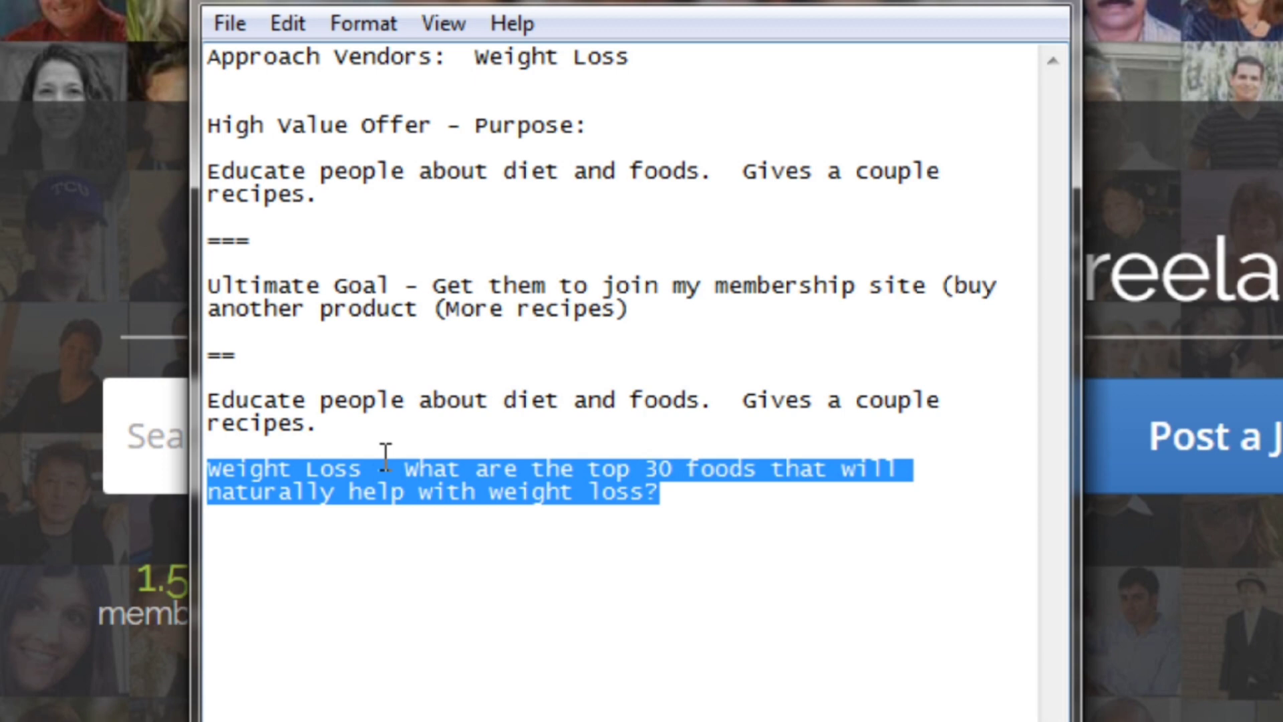
key("Down")
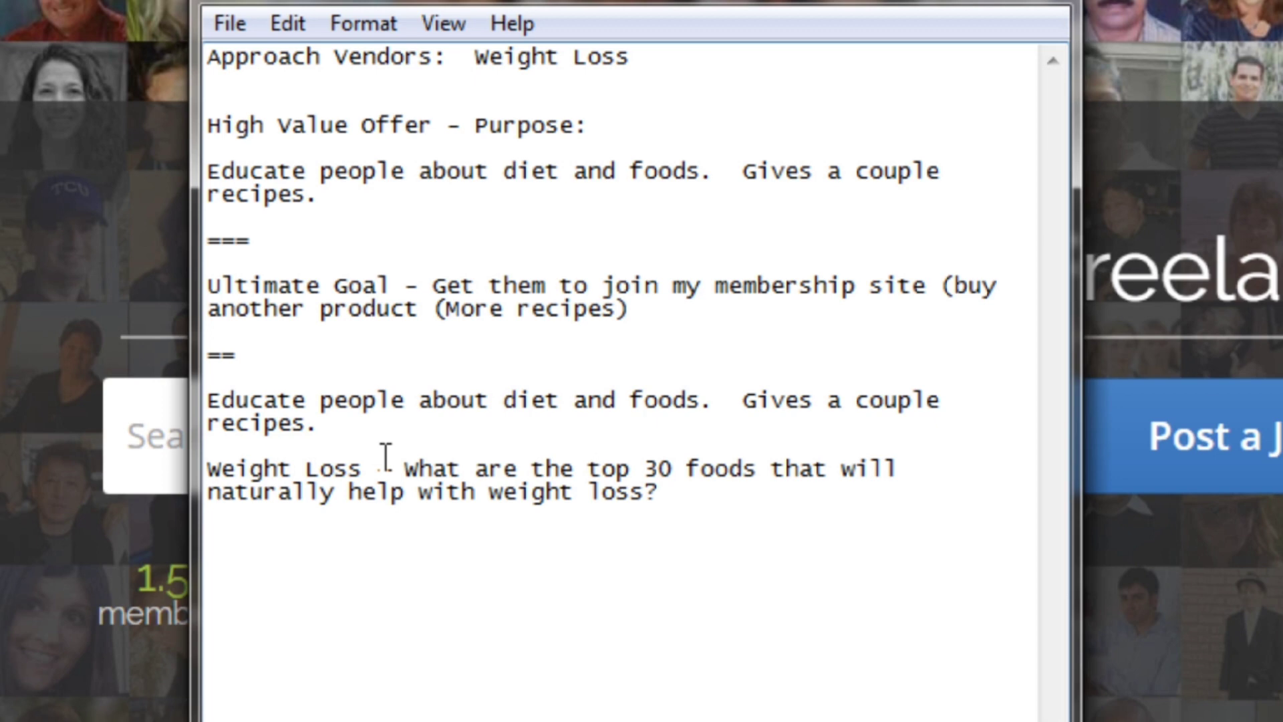
key("Up")
key("Up")
key("Up")
key("Up")
key("Up")
key("Up")
key("shift+Down")
key("shift+Down")
key("shift+Down")
key("shift+Down")
key("shift+Down")
key("shift+Down")
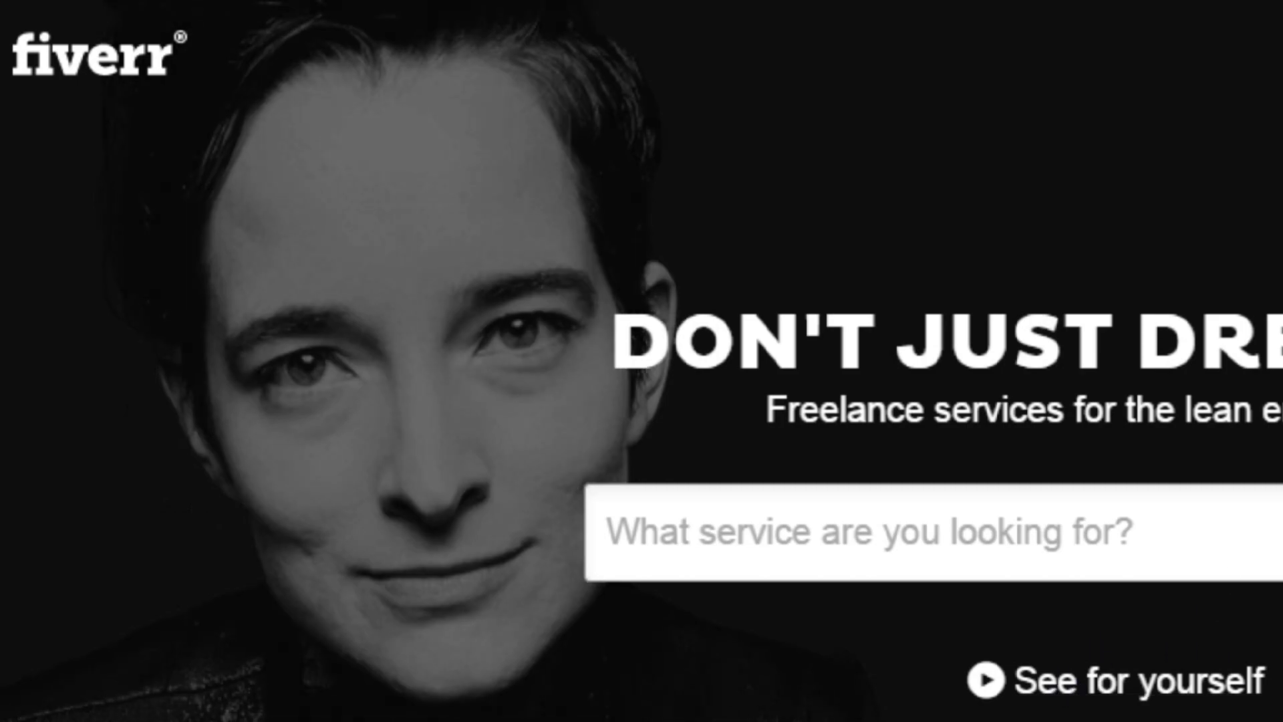
Step: Browse the marketplace categories on the Fiverr homepage and open Writing & Translation
scroll(642, 361, "down", 5)
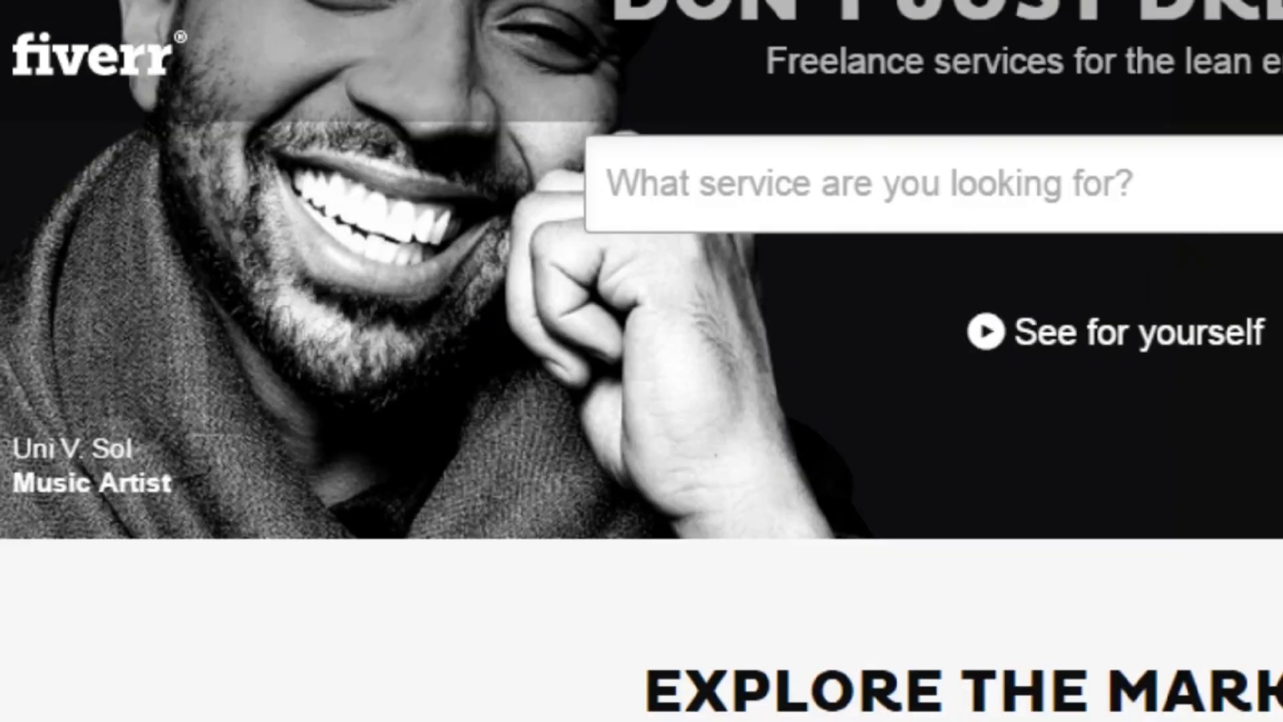
scroll(641, 361, "down", 8)
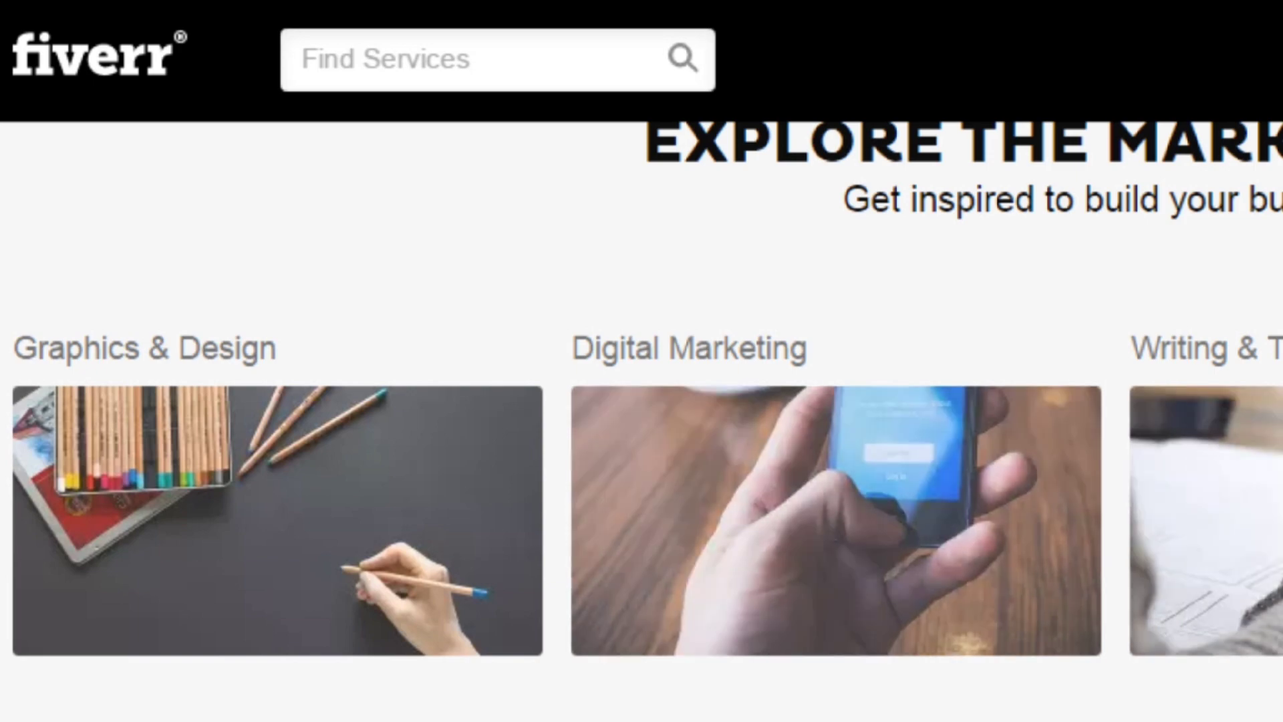
scroll(641, 361, "up", 3)
scroll(641, 361, "up", 4)
scroll(642, 361, "down", 5)
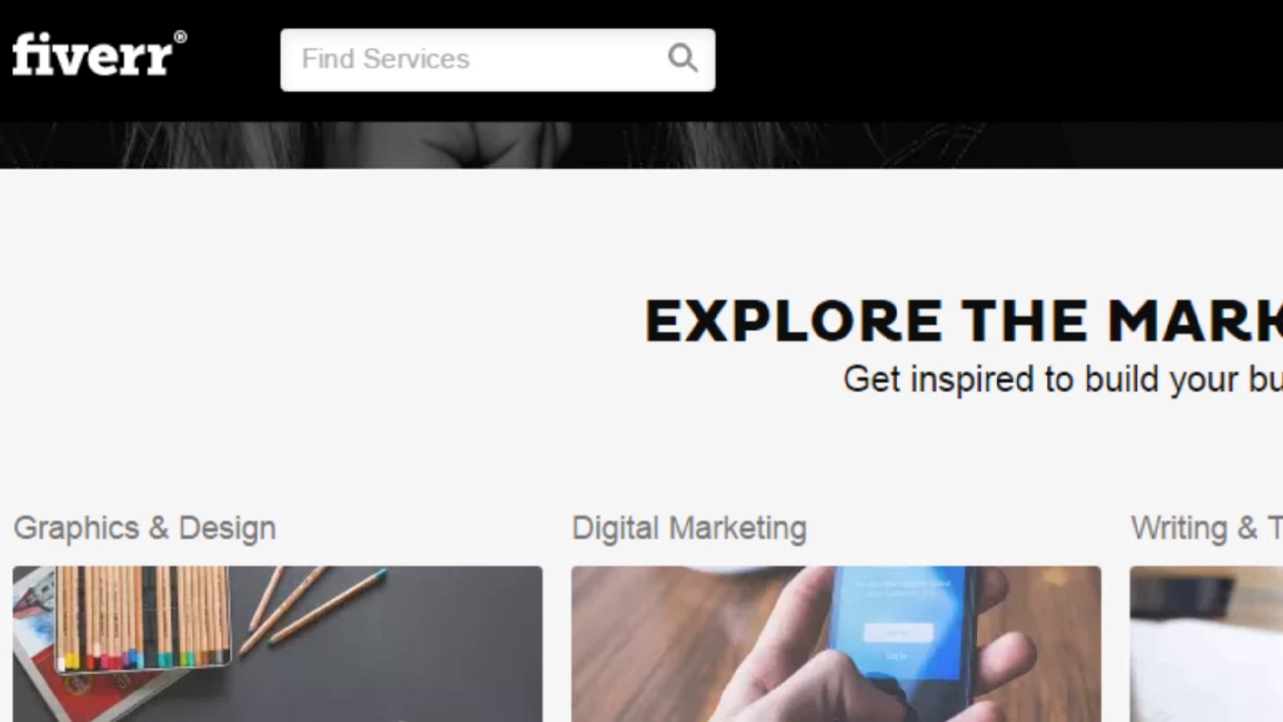
scroll(641, 360, "up", 5)
scroll(642, 360, "up", 5)
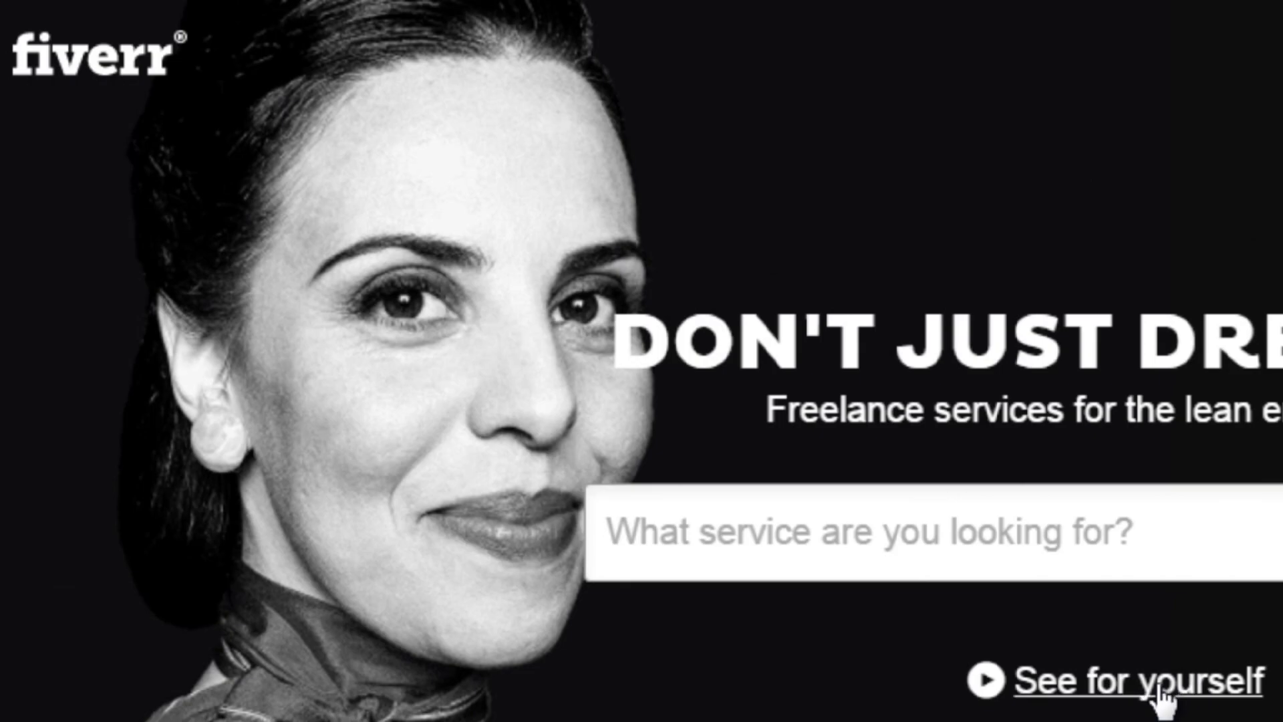
scroll(1275, 717, "down", 10)
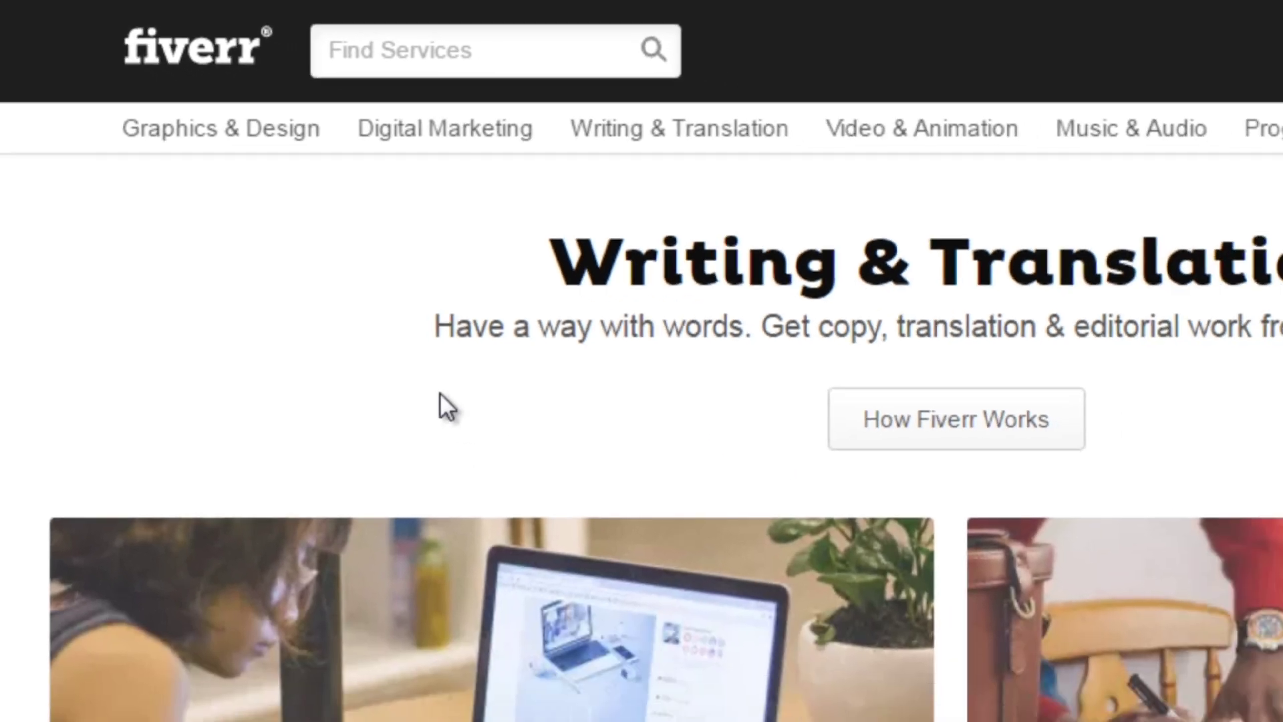
Step: Look through the Writing & Translation subcategories and open Articles & Blog Posts
scroll(309, 265, "down", 3)
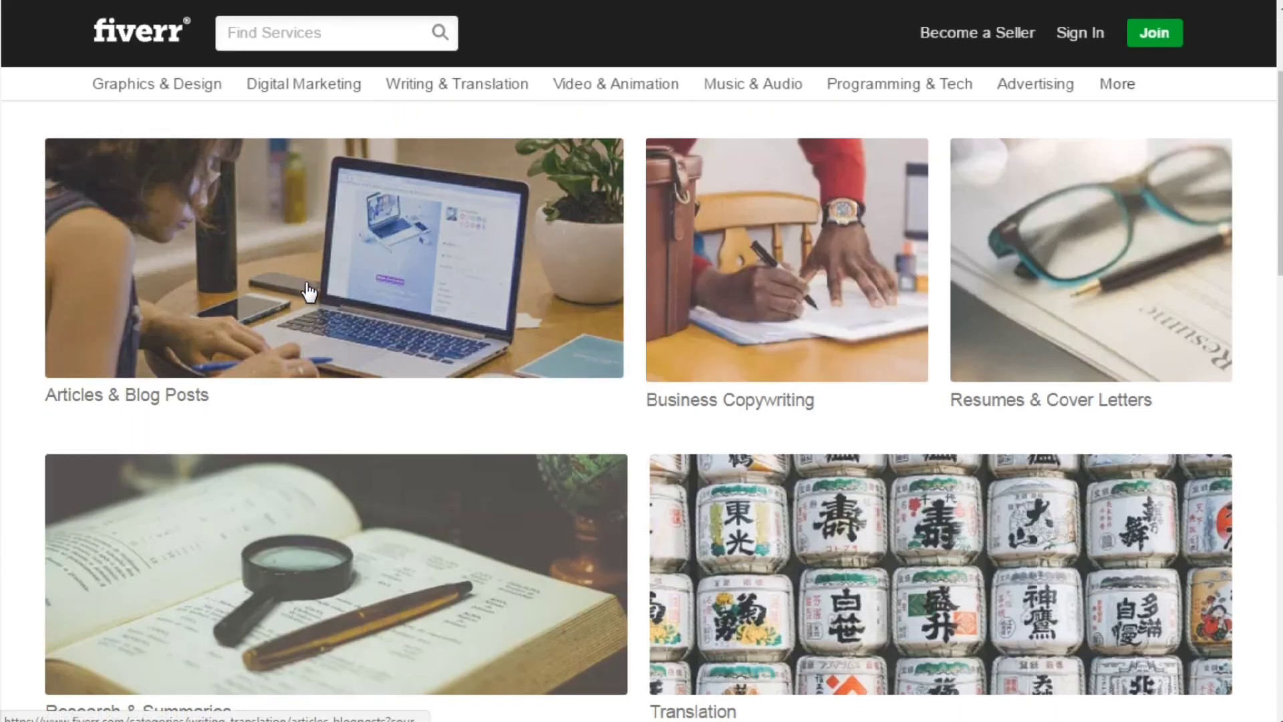
scroll(725, 327, "down", 5)
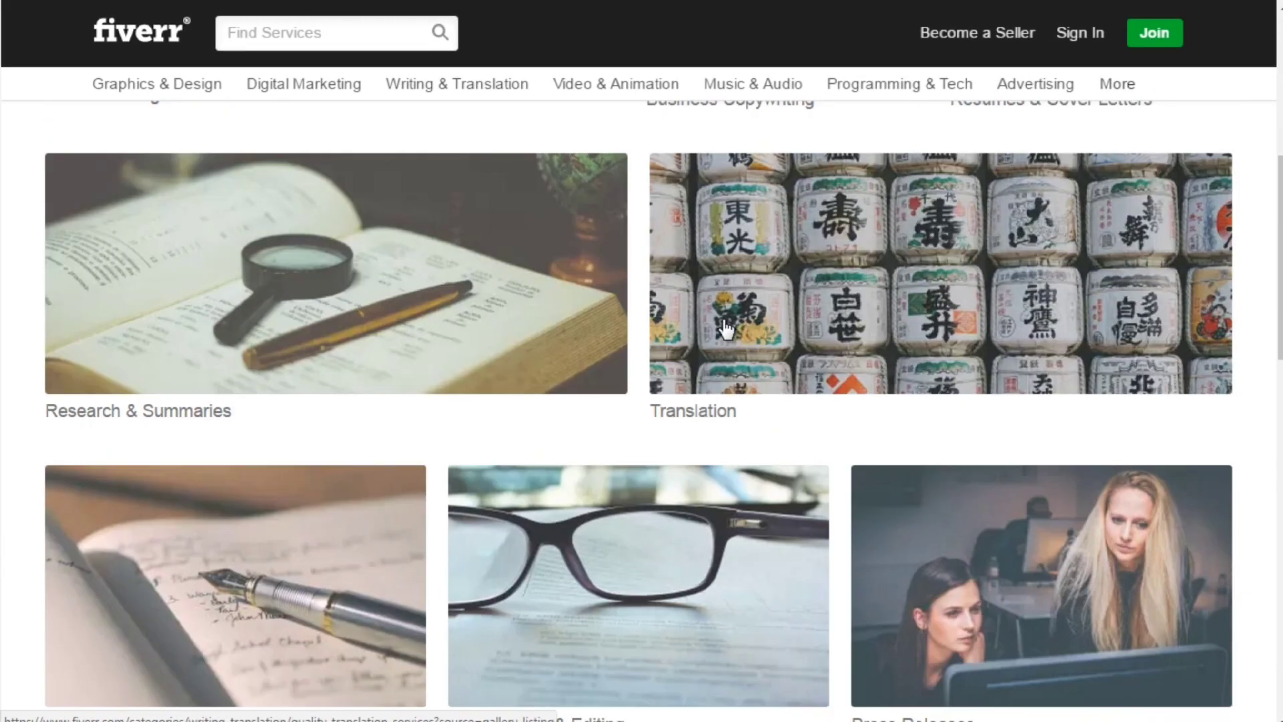
scroll(725, 327, "down", 5)
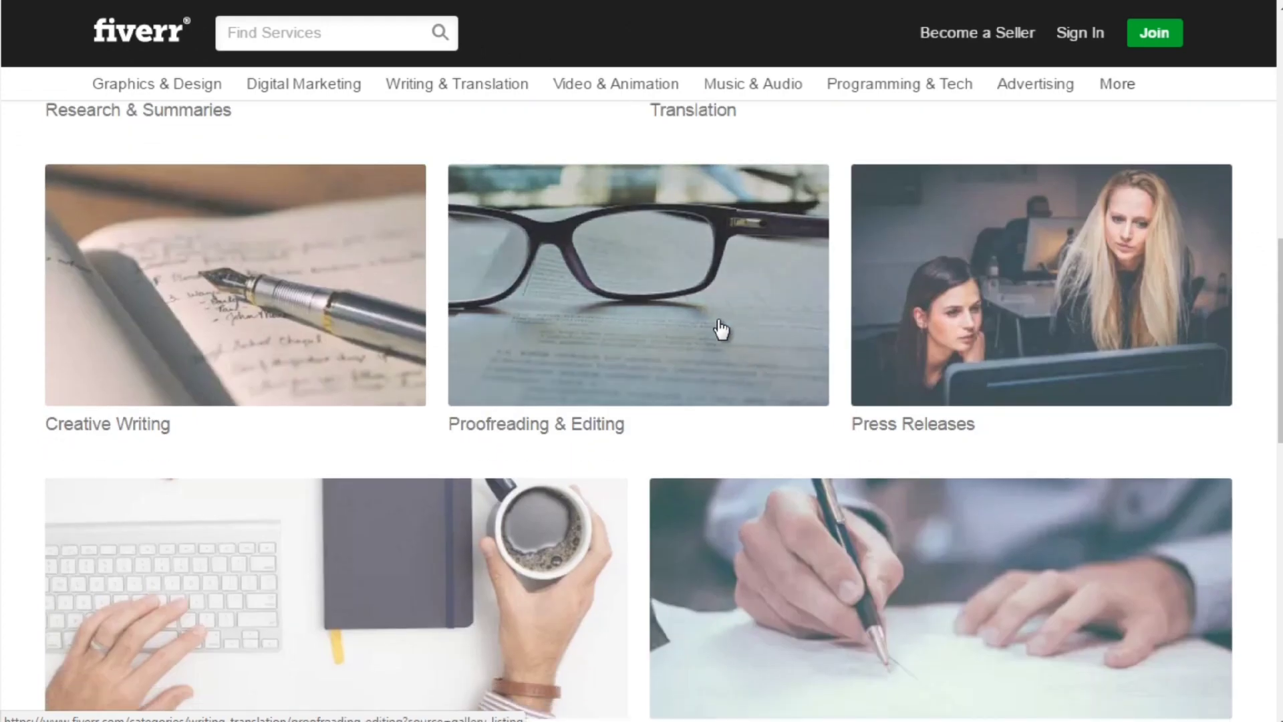
scroll(721, 329, "up", 5)
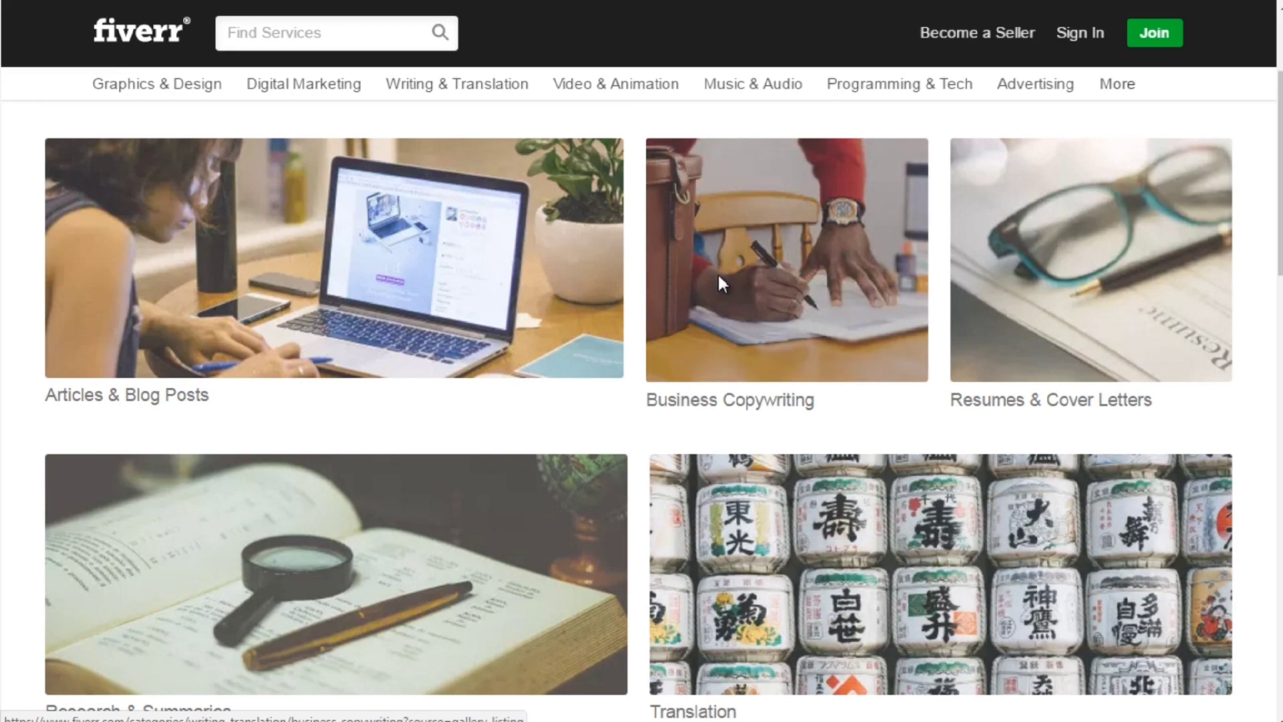
left_click(717, 274)
key("alt+Left")
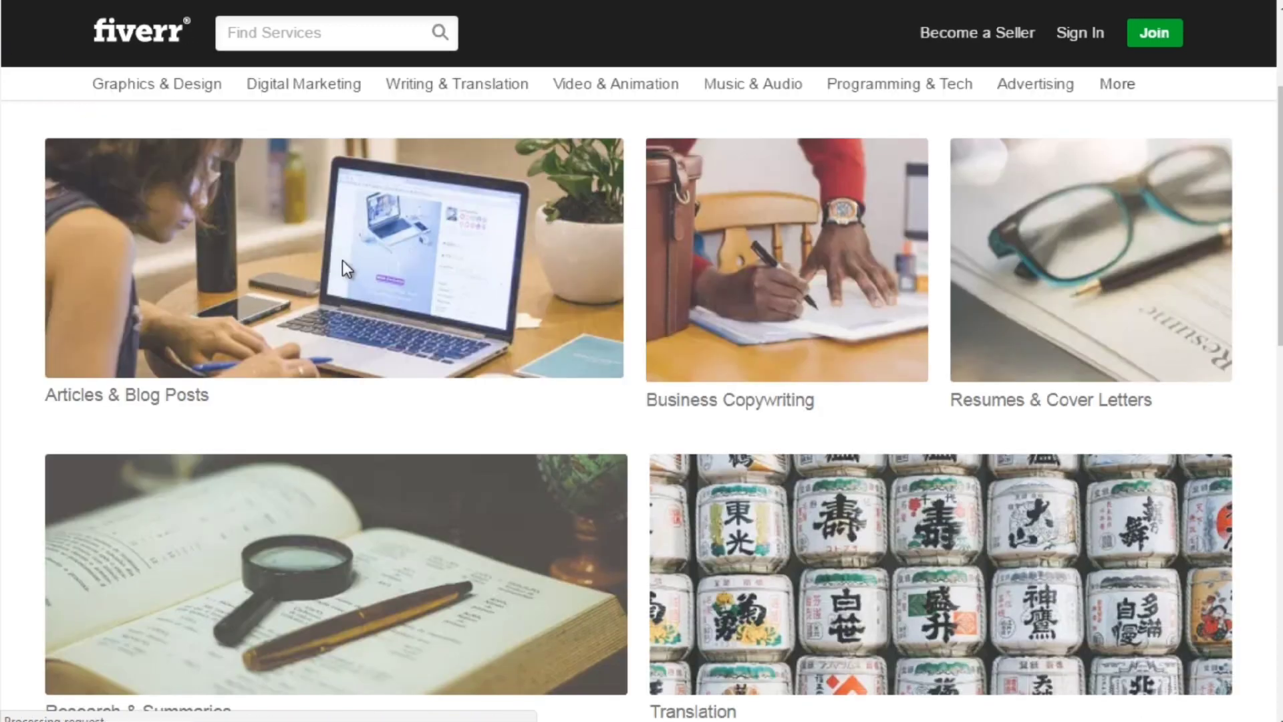
left_click(345, 262)
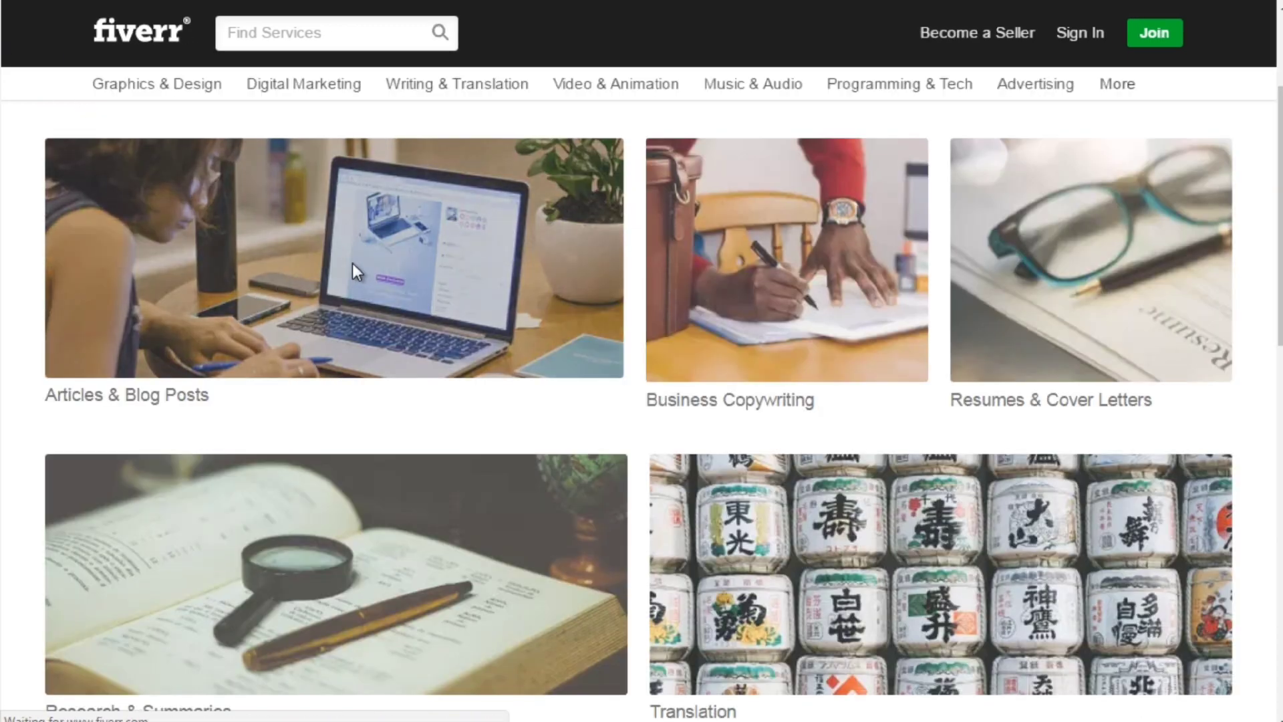
Step: Filter the Articles & Blog Posts services by the Top Rated Seller level
scroll(631, 356, "down", 3)
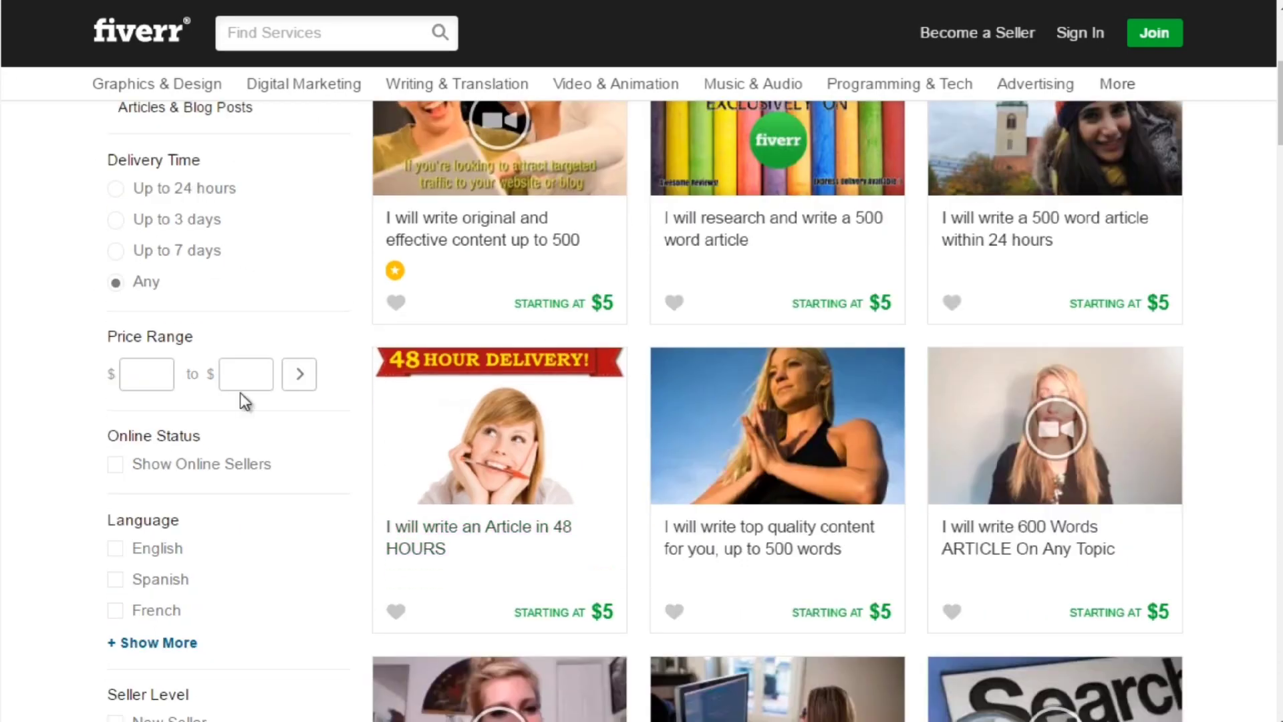
scroll(241, 398, "down", 3)
scroll(175, 465, "down", 3)
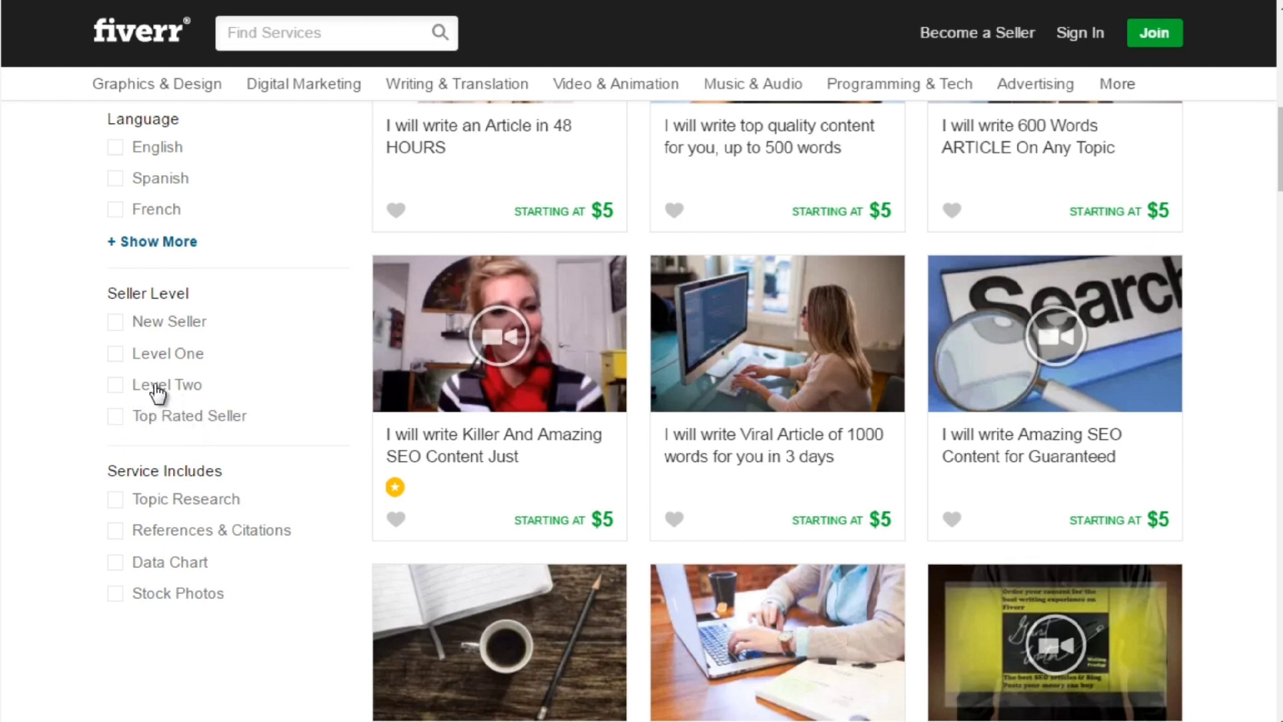
left_click(115, 416)
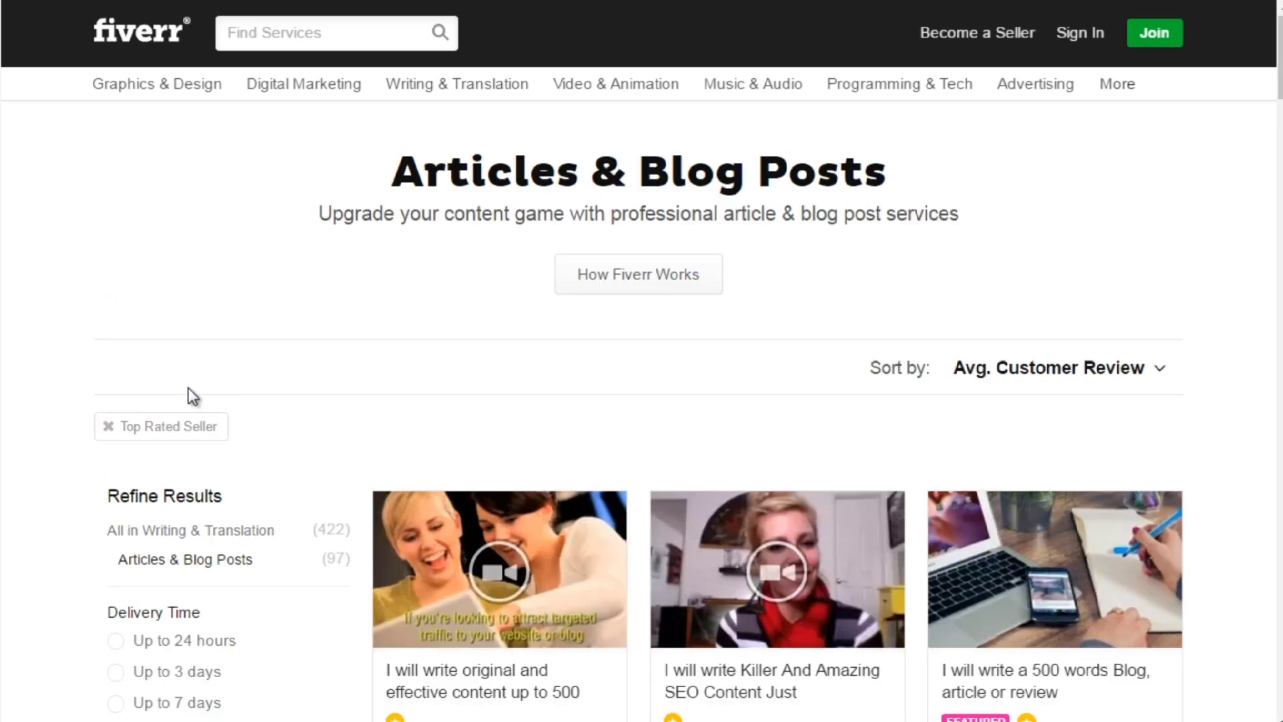
Step: Narrow the top-rated article and blog post services to the English language
scroll(310, 374, "down", 5)
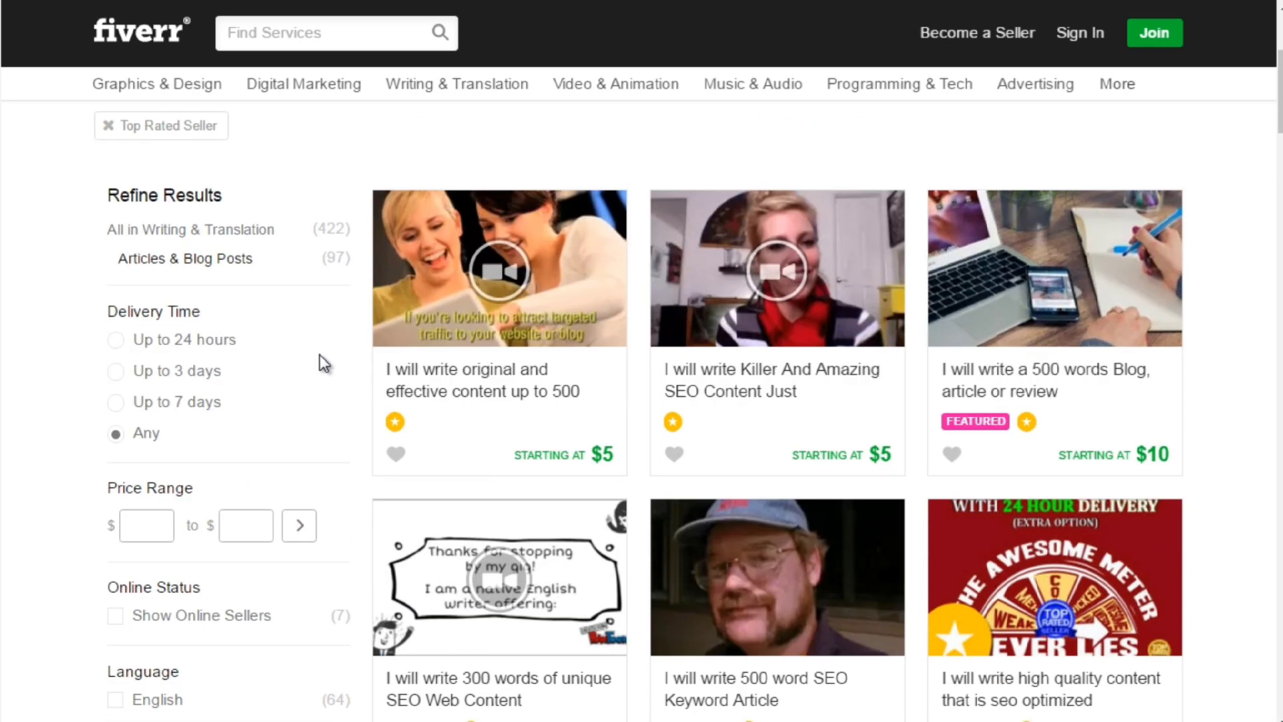
scroll(319, 360, "down", 5)
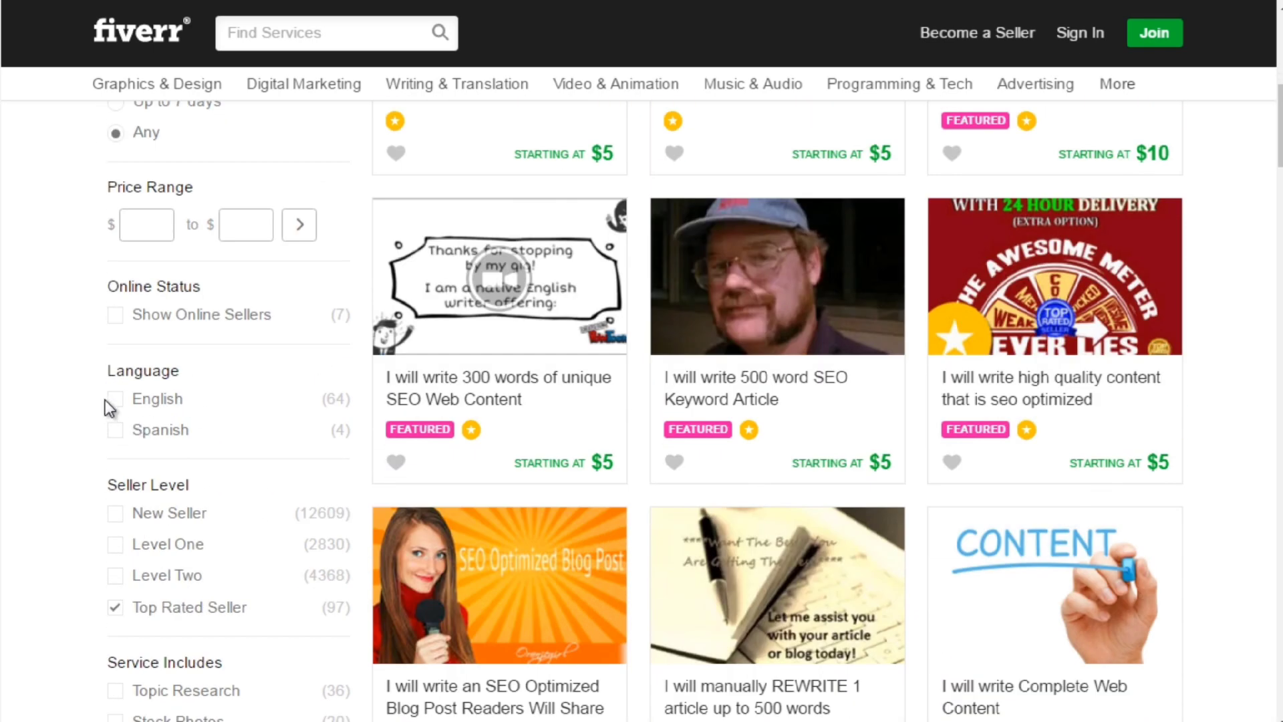
left_click(116, 400)
scroll(366, 366, "down", 10)
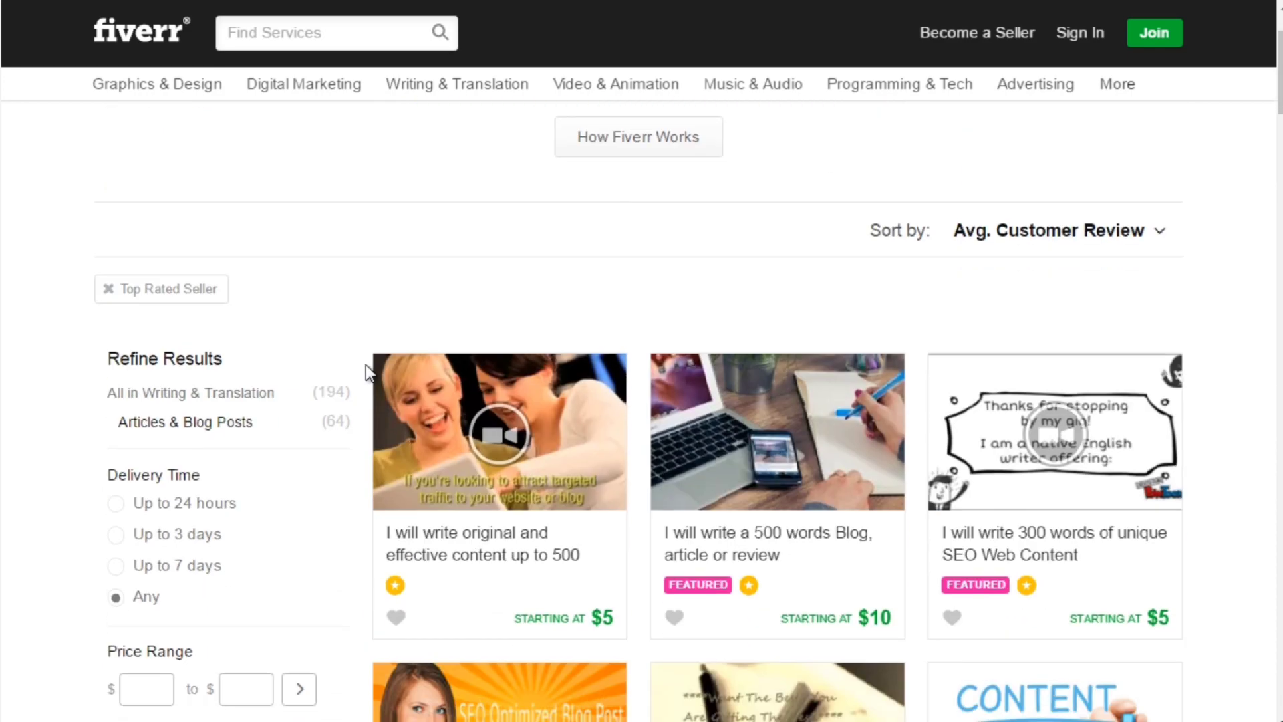
Step: Browse the filtered article and blog writing services, comparing their sellers, ratings and starting prices
scroll(366, 365, "down", 3)
scroll(354, 364, "up", 8)
scroll(347, 368, "down", 1)
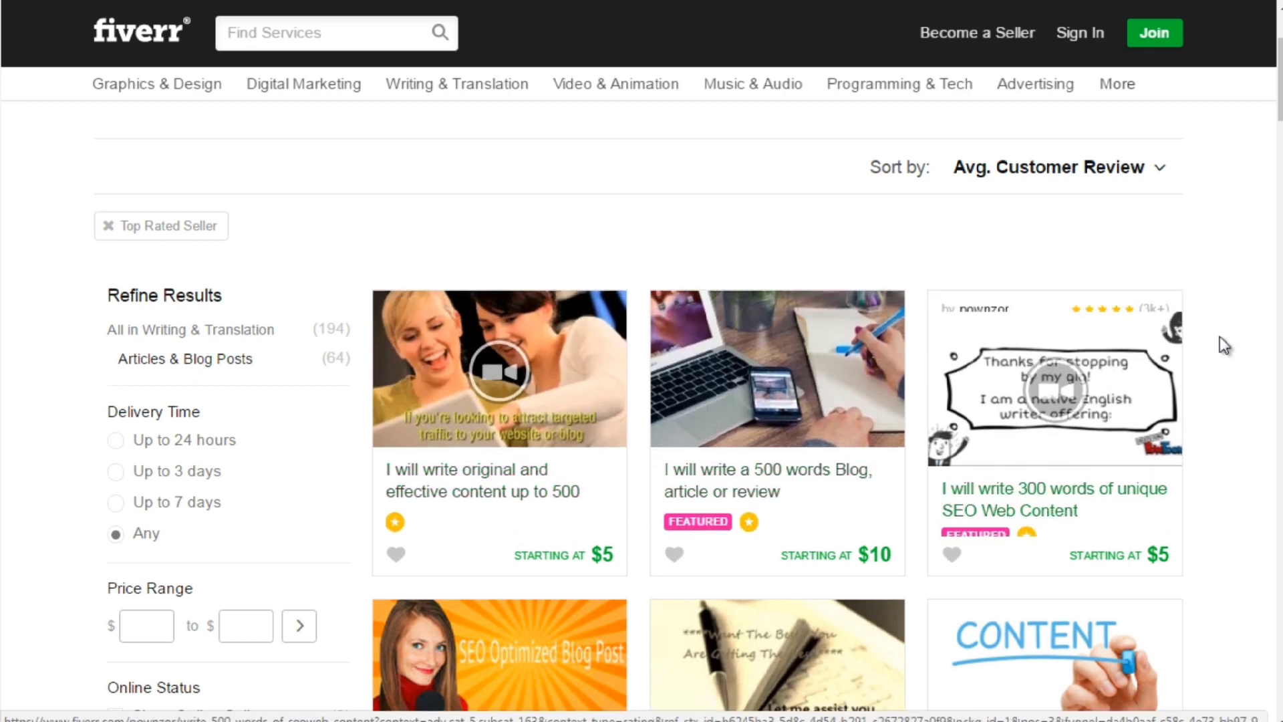
scroll(1225, 347, "down", 2)
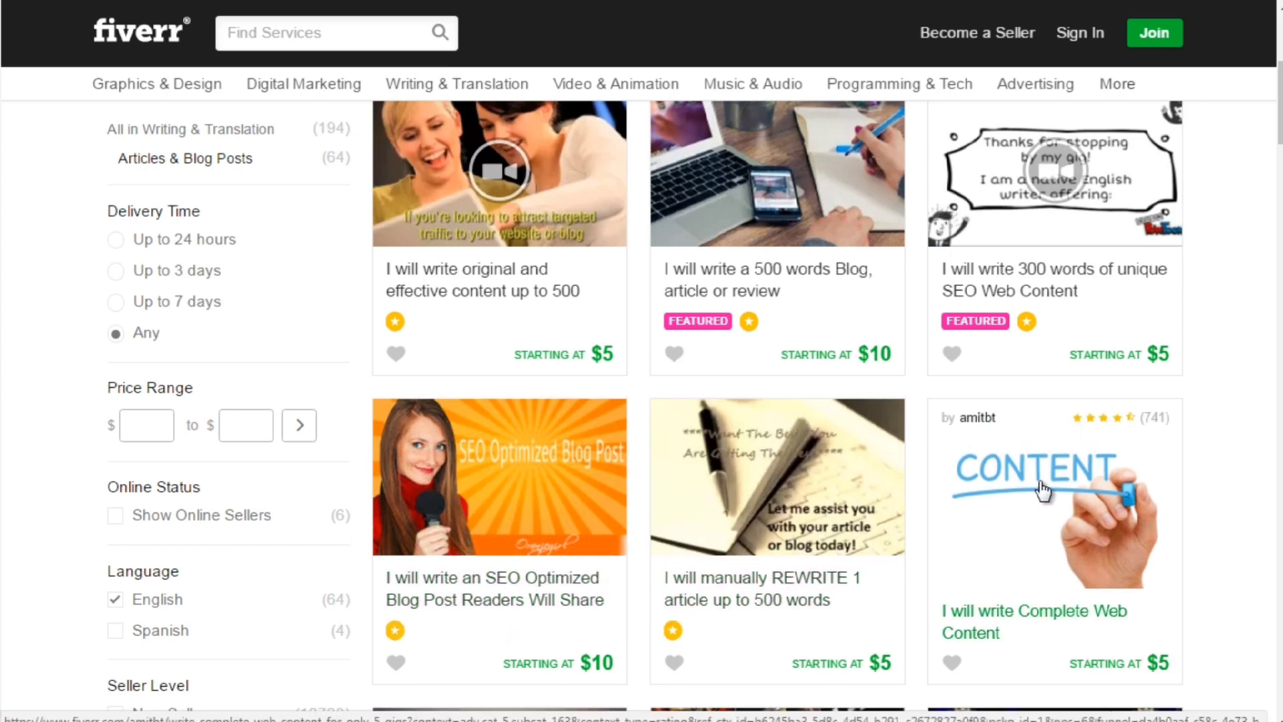
scroll(1241, 393, "down", 3)
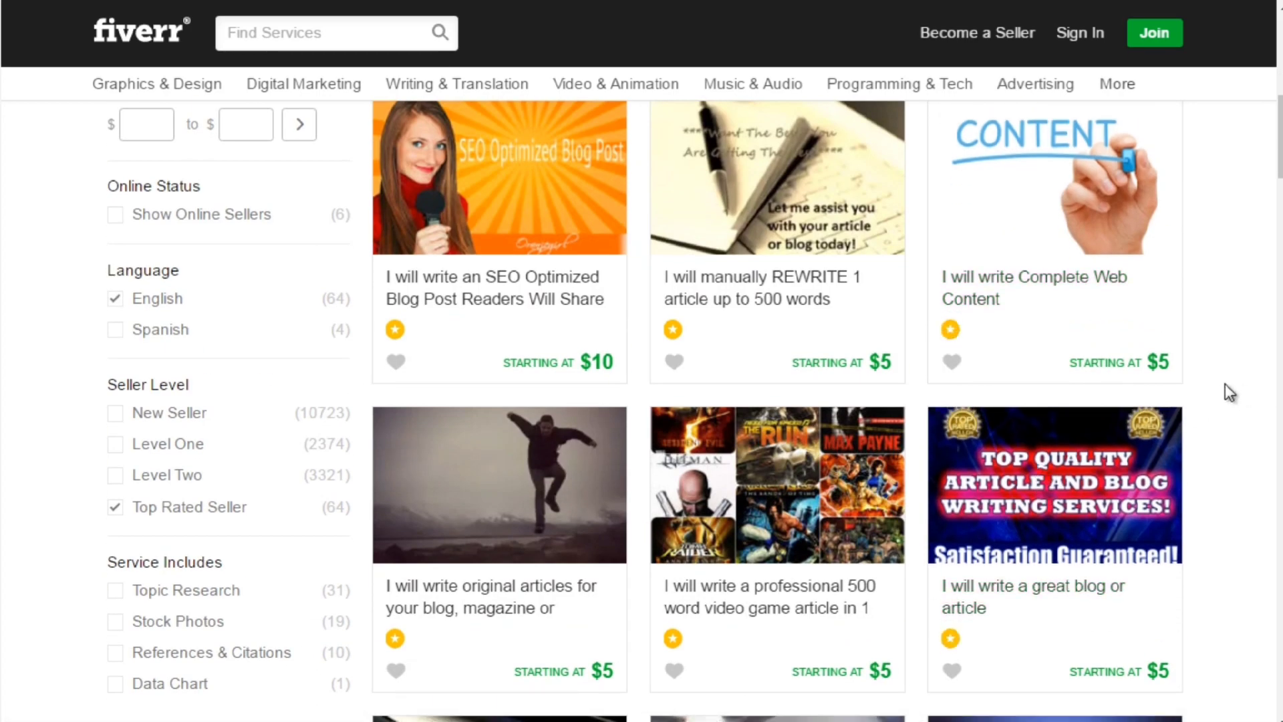
scroll(47, 431, "up", 5)
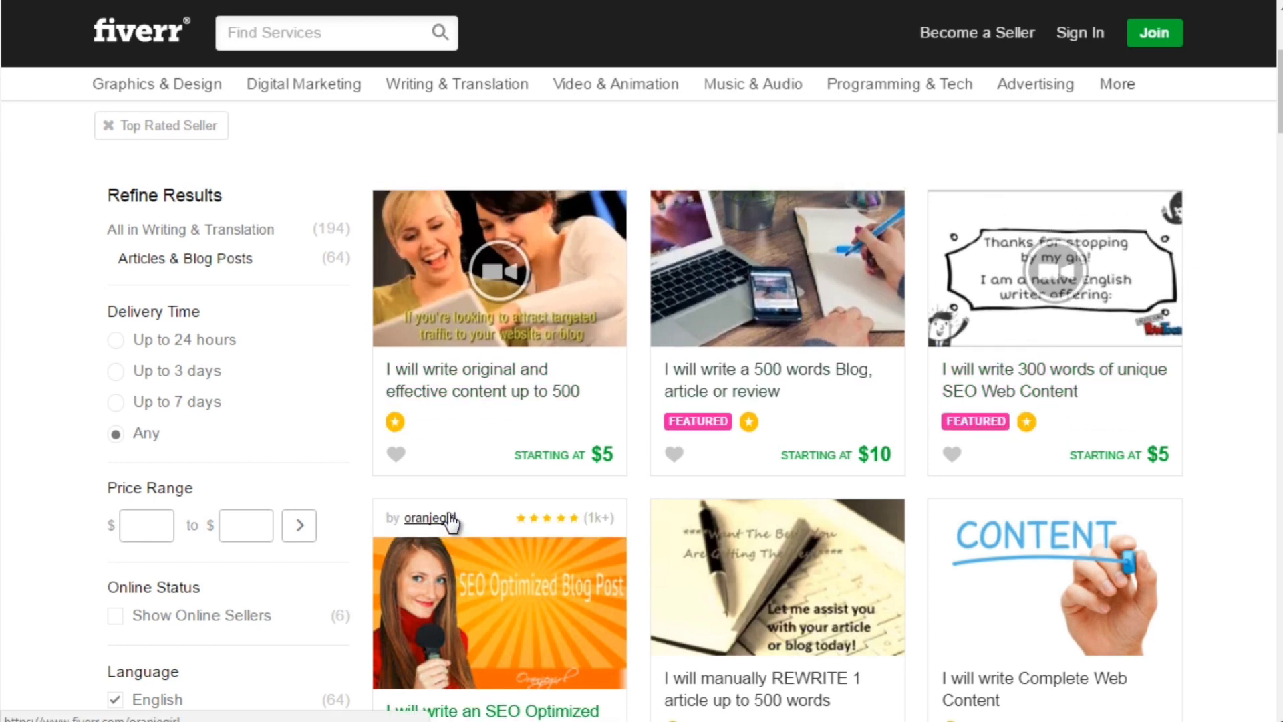
scroll(1220, 258, "down", 4)
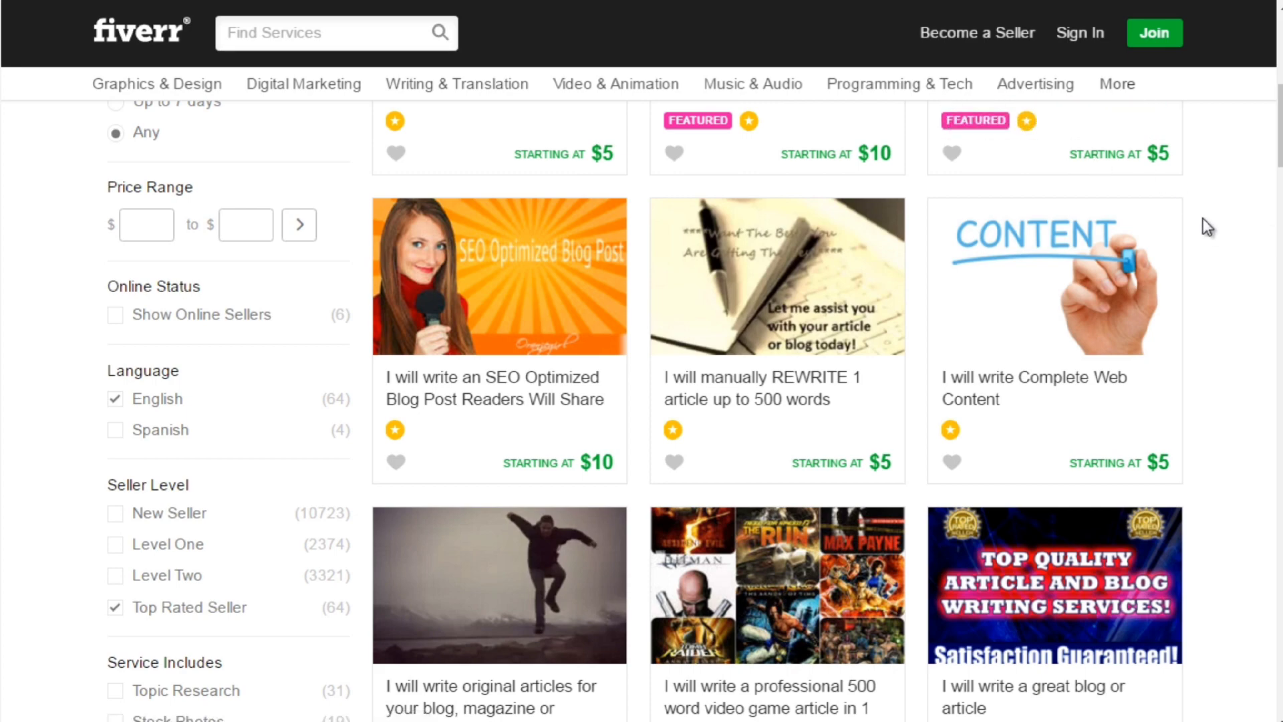
scroll(1211, 259, "up", 5)
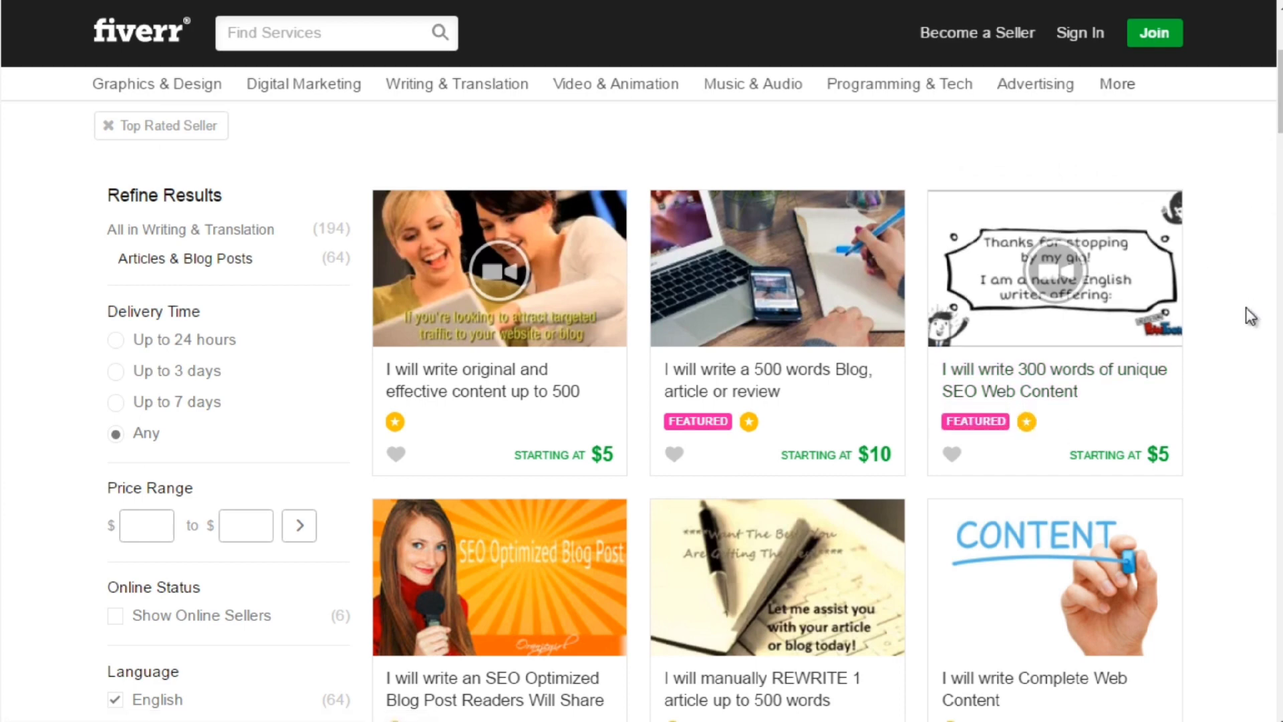
scroll(1251, 316, "down", 2)
scroll(1251, 316, "up", 2)
scroll(1240, 312, "down", 2)
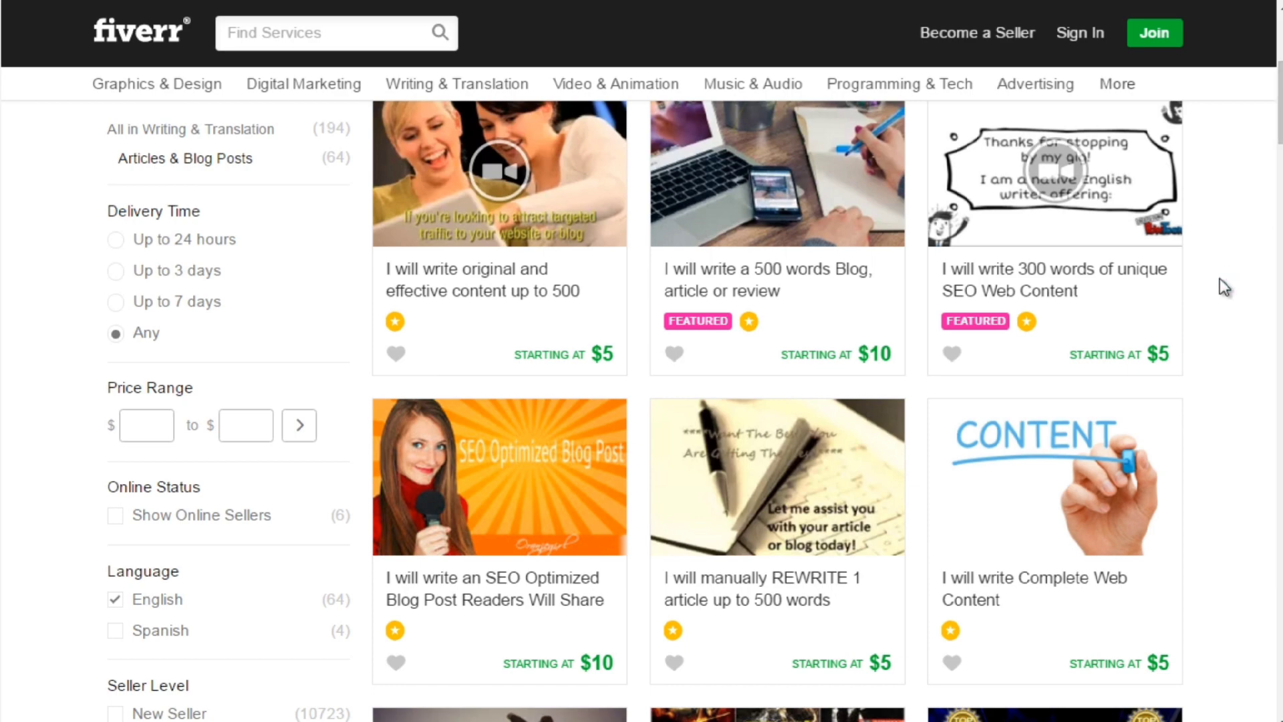
scroll(1224, 287, "down", 5)
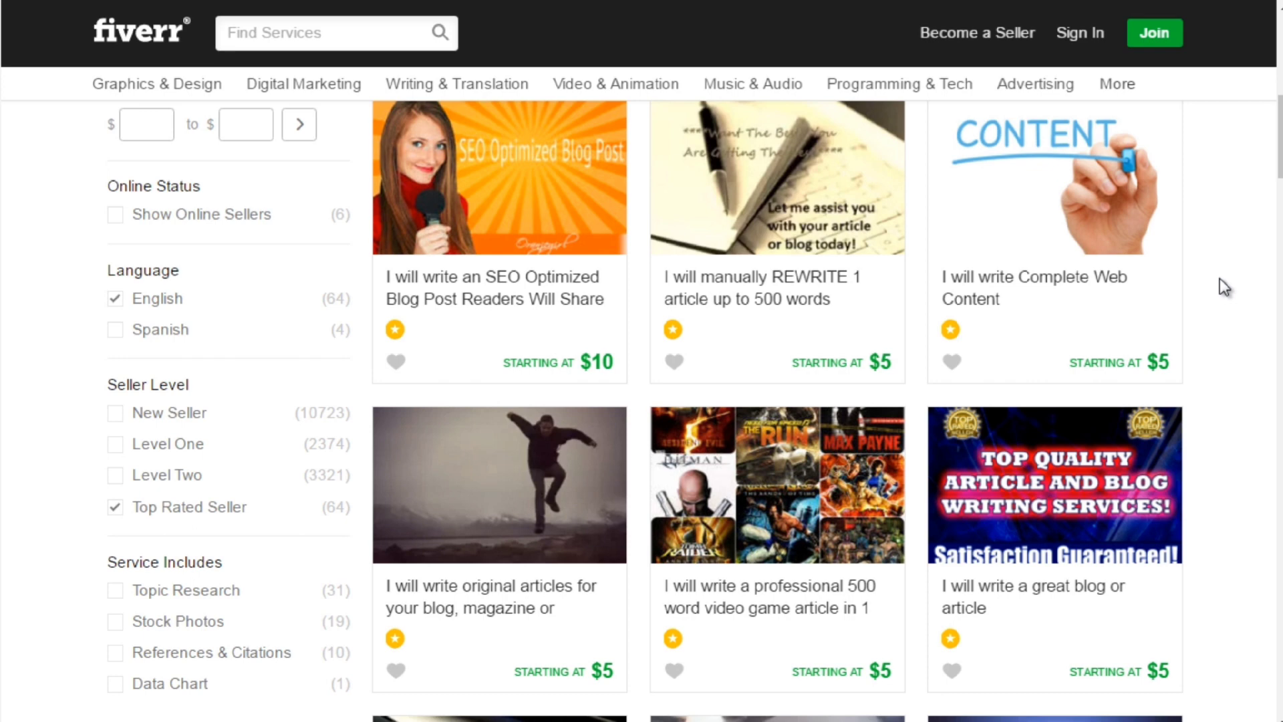
Step: Switch to Notepad to review the weight loss question in the vendor notes, and return to the Fiverr listings
key("alt+Tab")
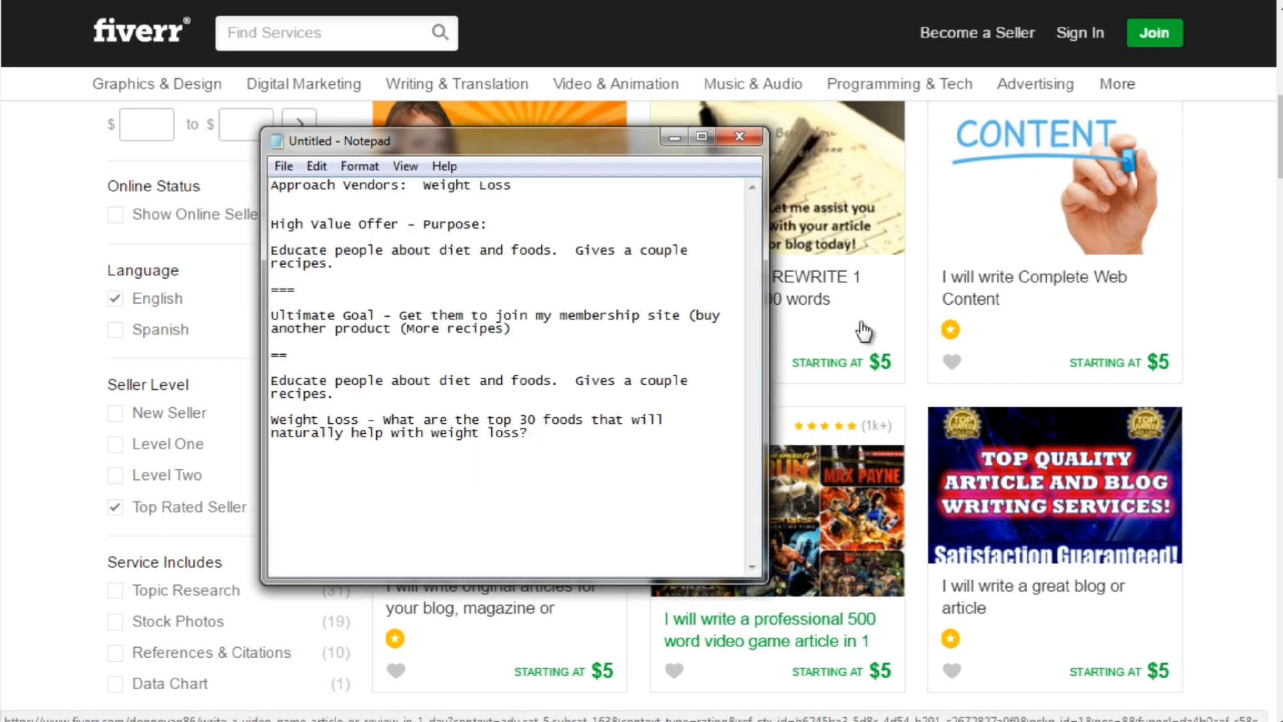
left_click(1227, 161)
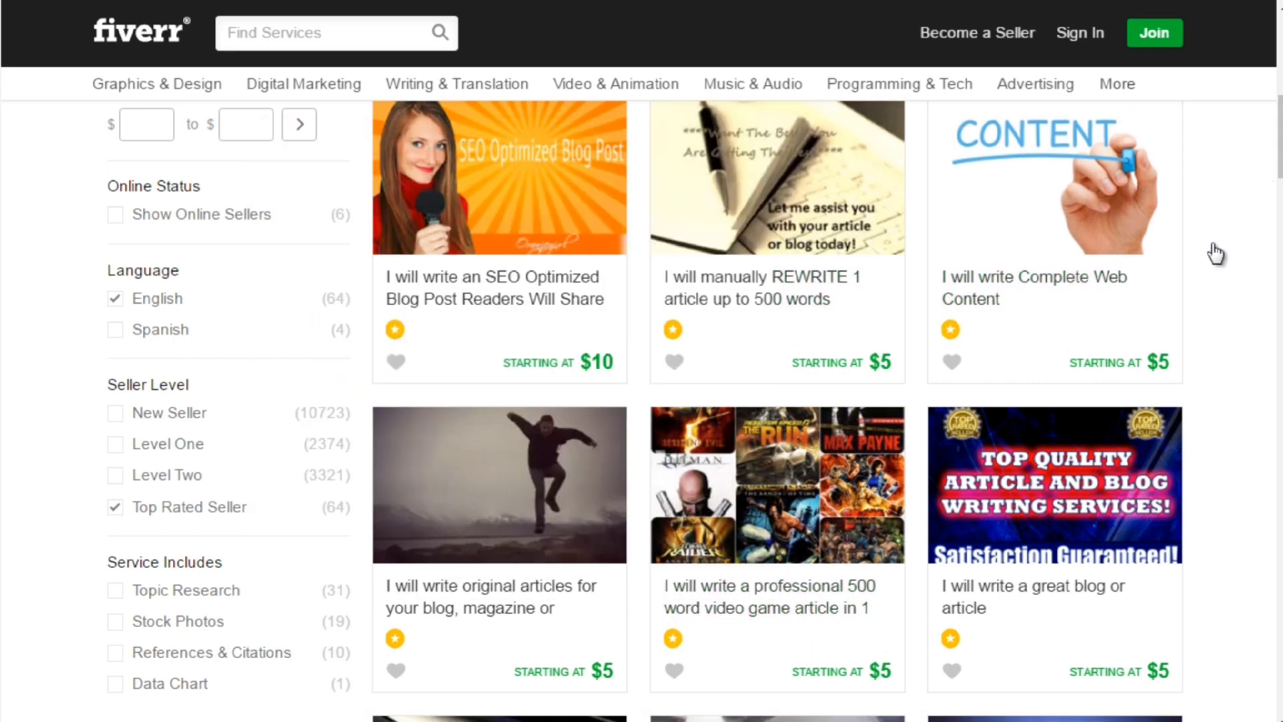
mouse_move(681, 720)
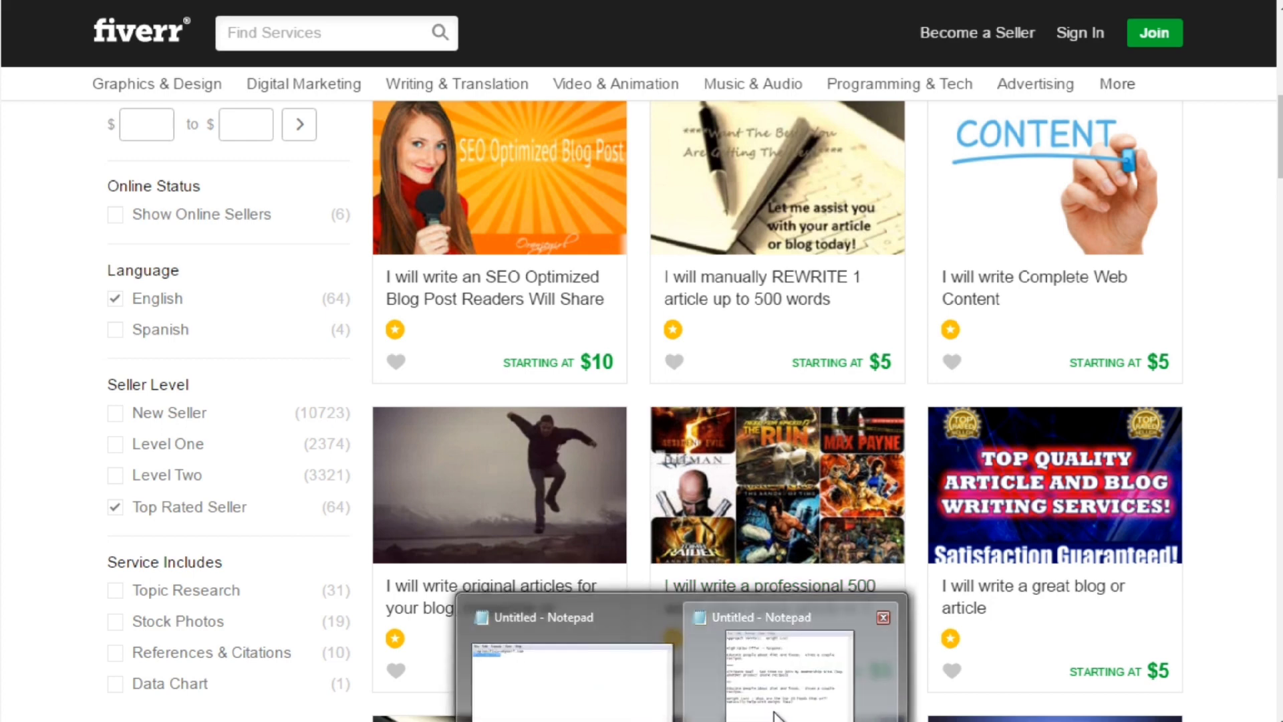
left_click(777, 708)
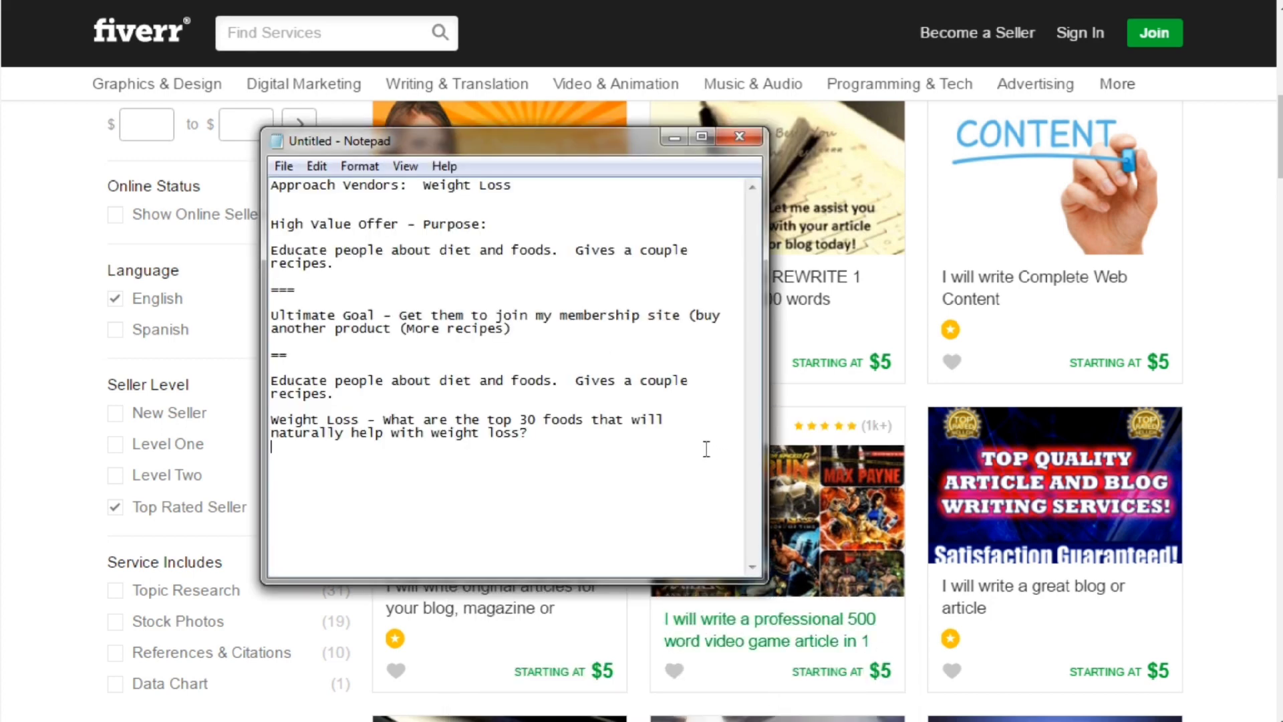
left_click(1257, 190)
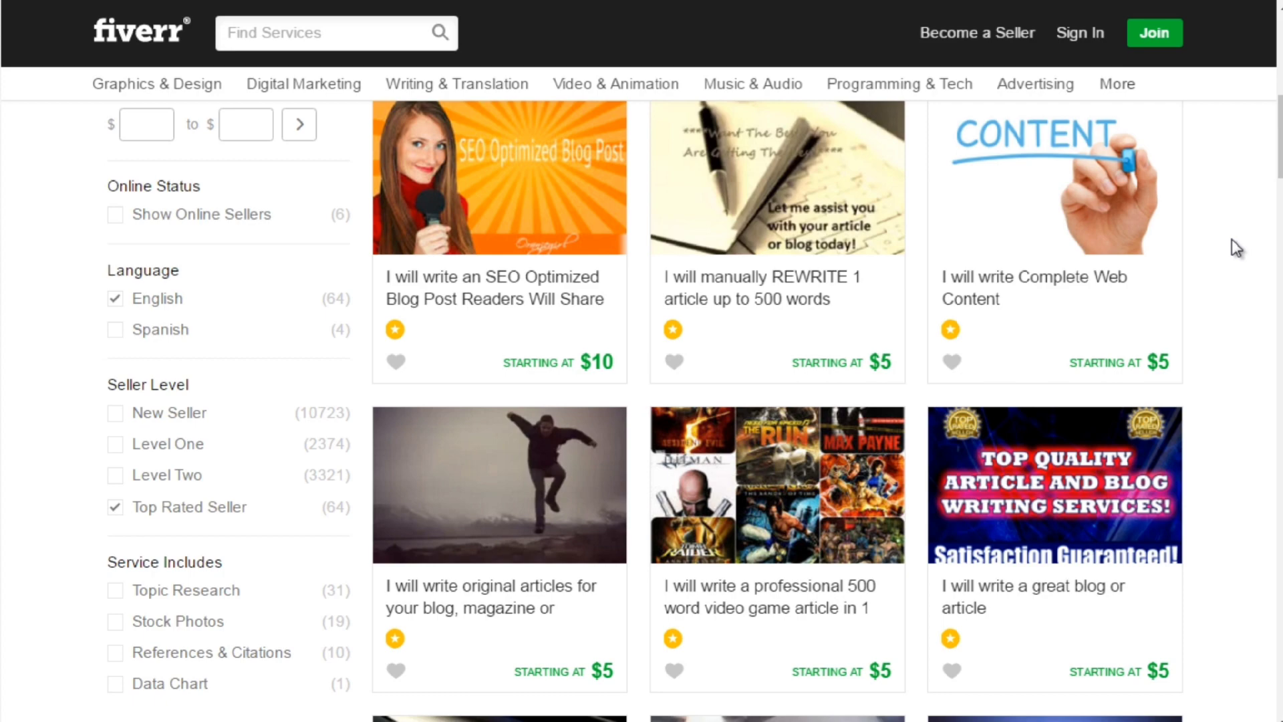
Step: Open the featured "I will write a 500 words Blog, article or review" service from the results
scroll(1192, 269, "up", 10)
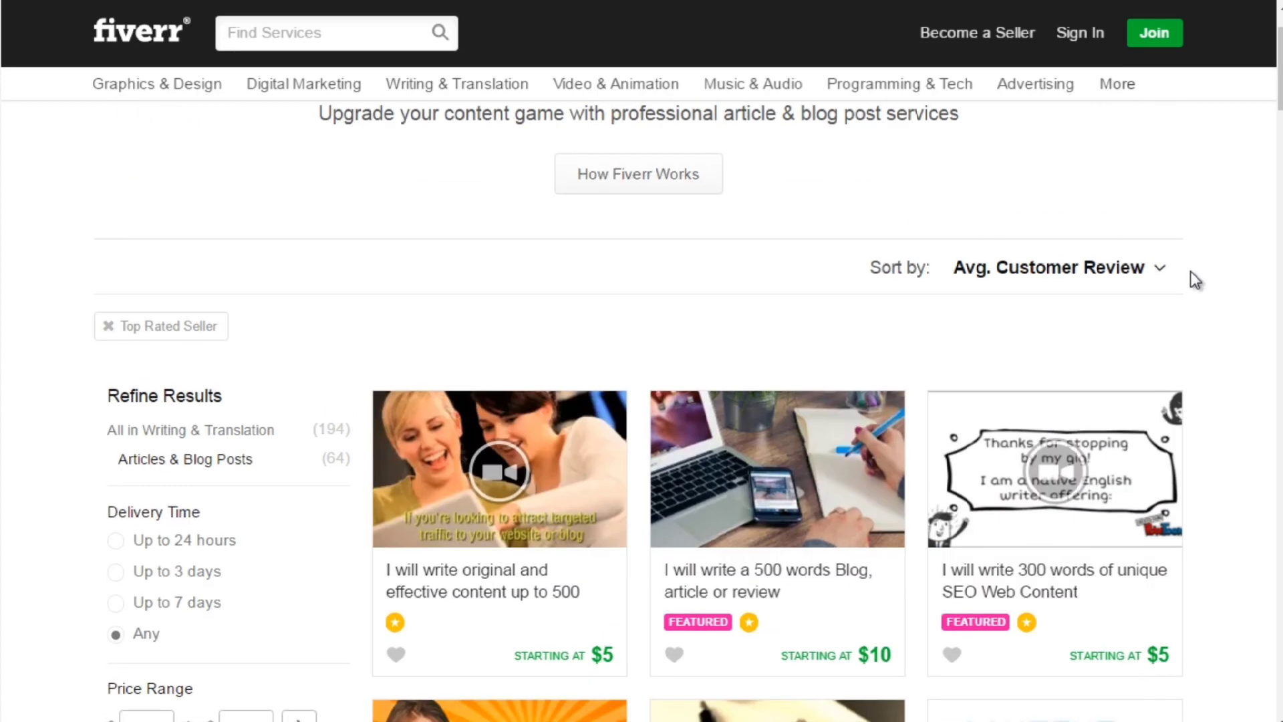
scroll(1195, 279, "down", 5)
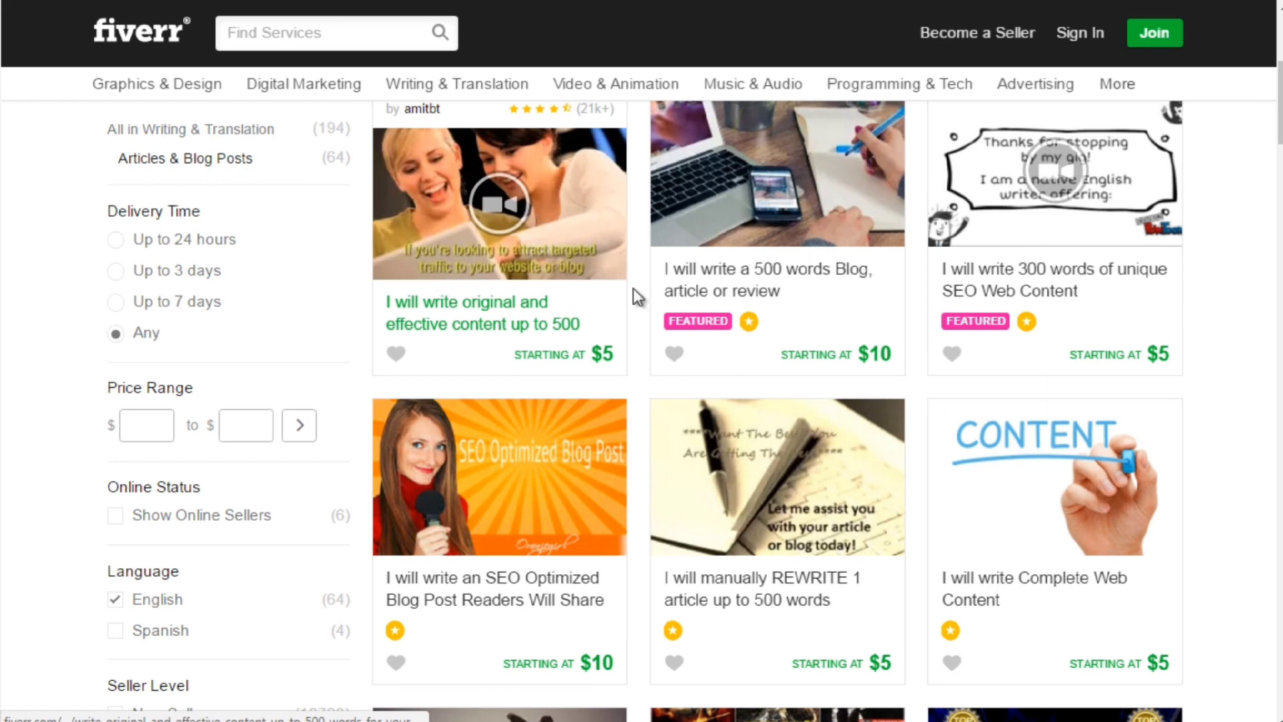
left_click(769, 308)
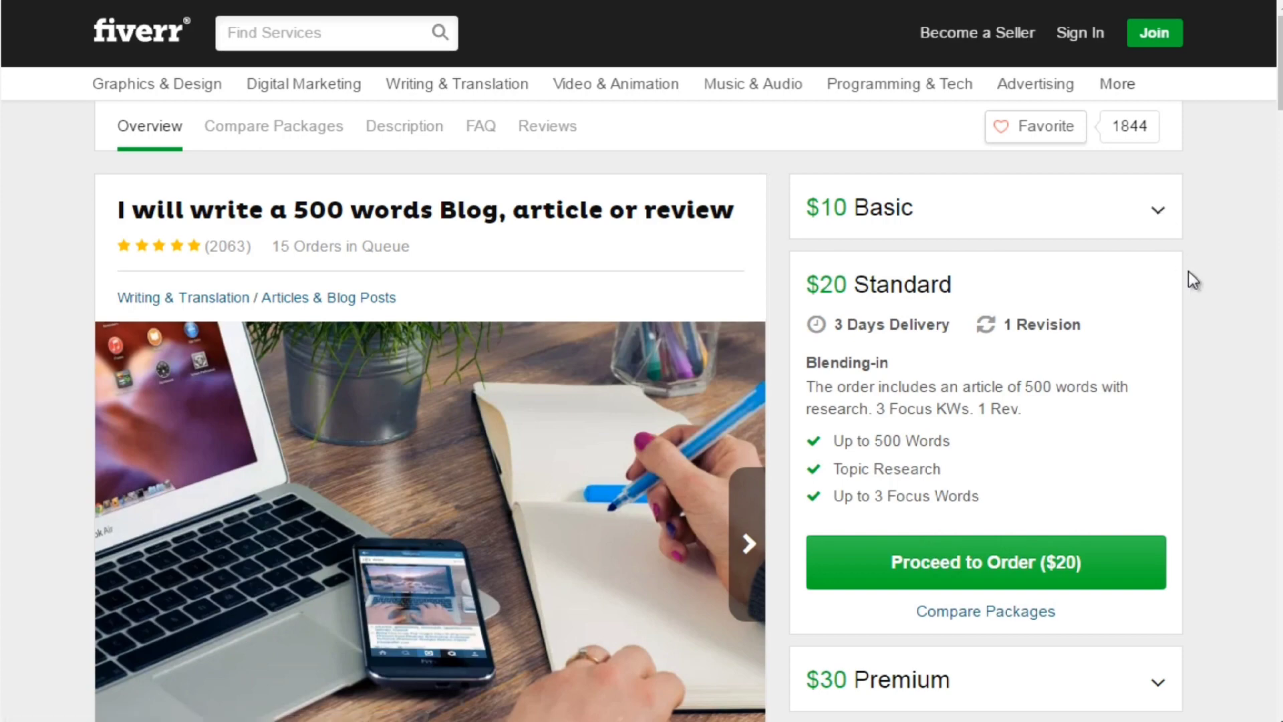
Step: Expand the $30 Premium package of the article service and examine its word count, focus keywords, revisions and delivery terms
scroll(1187, 271, "down", 3)
scroll(957, 322, "down", 2)
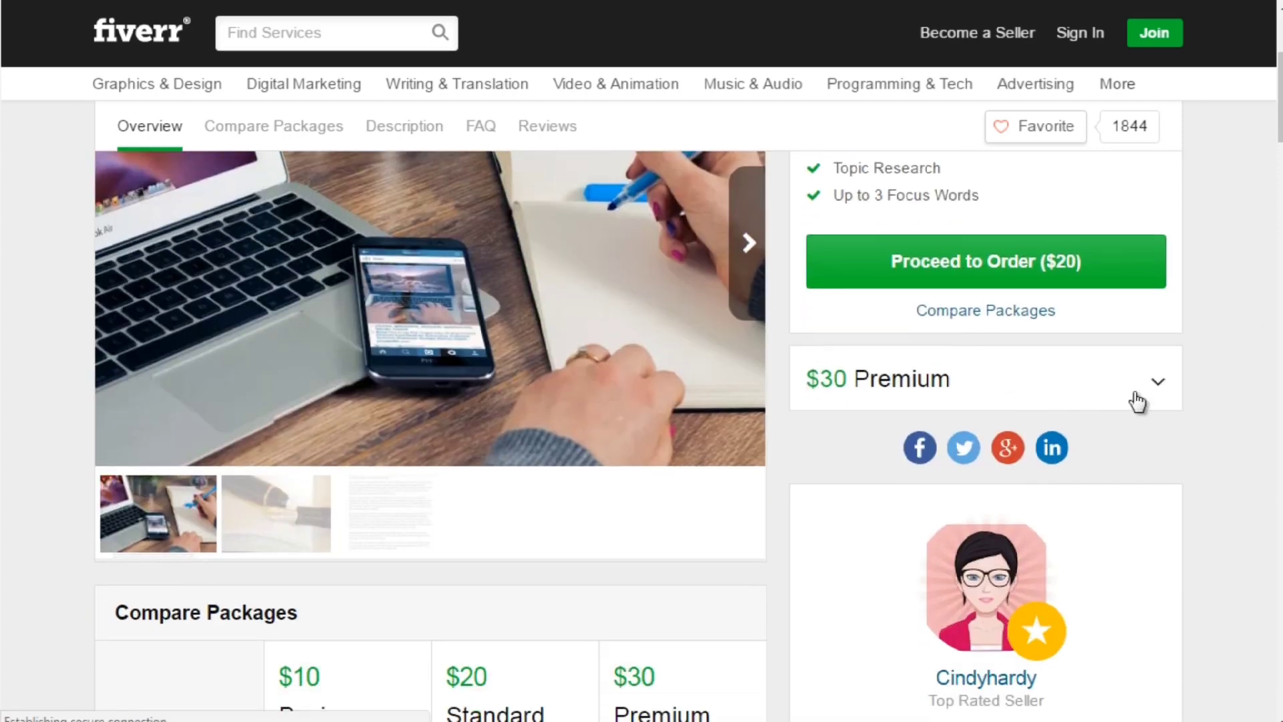
left_click(1160, 376)
scroll(1242, 364, "up", 4)
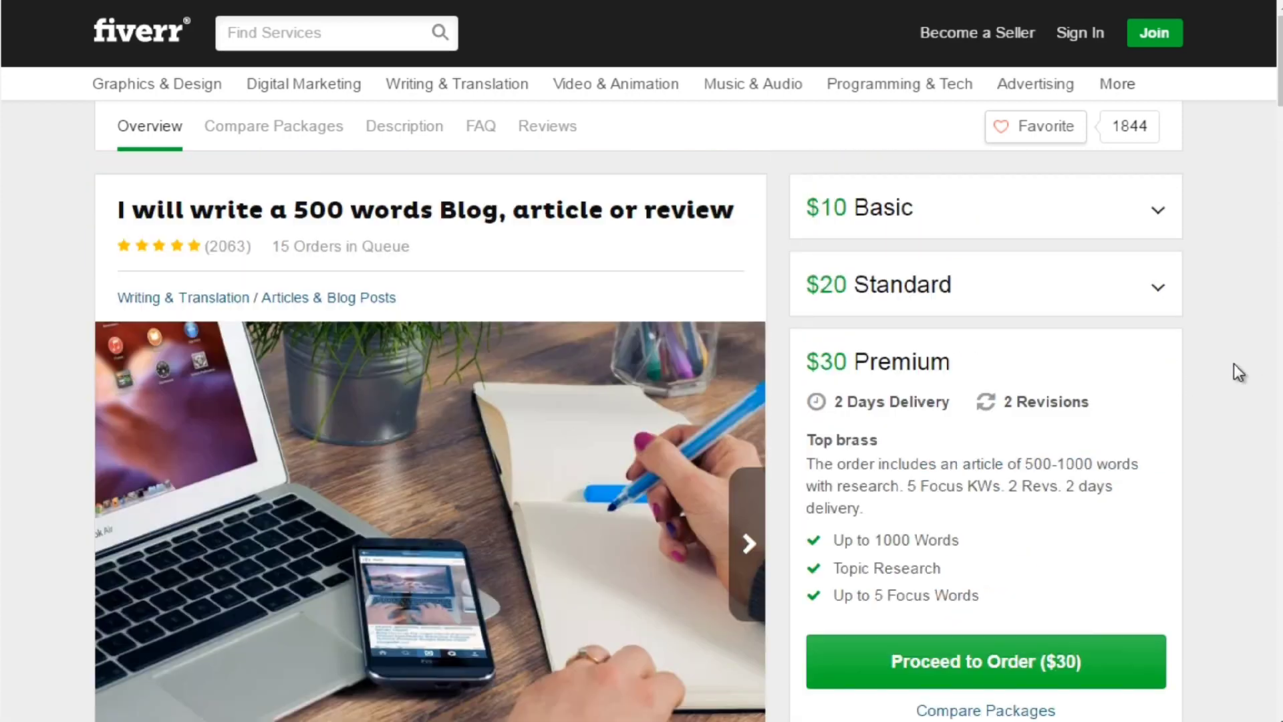
scroll(1069, 368, "down", 2)
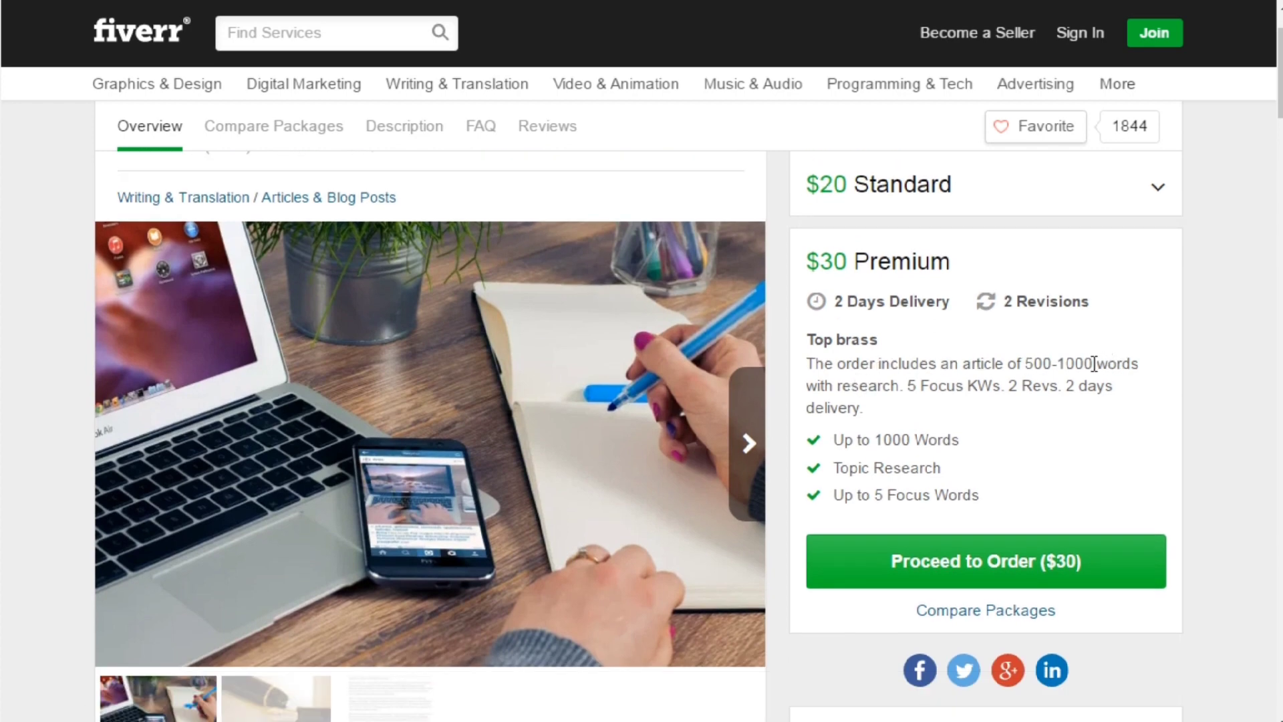
left_click_drag(1096, 364, 1053, 358)
left_click_drag(909, 386, 1068, 415)
left_click(1217, 319)
scroll(1040, 243, "up", 2)
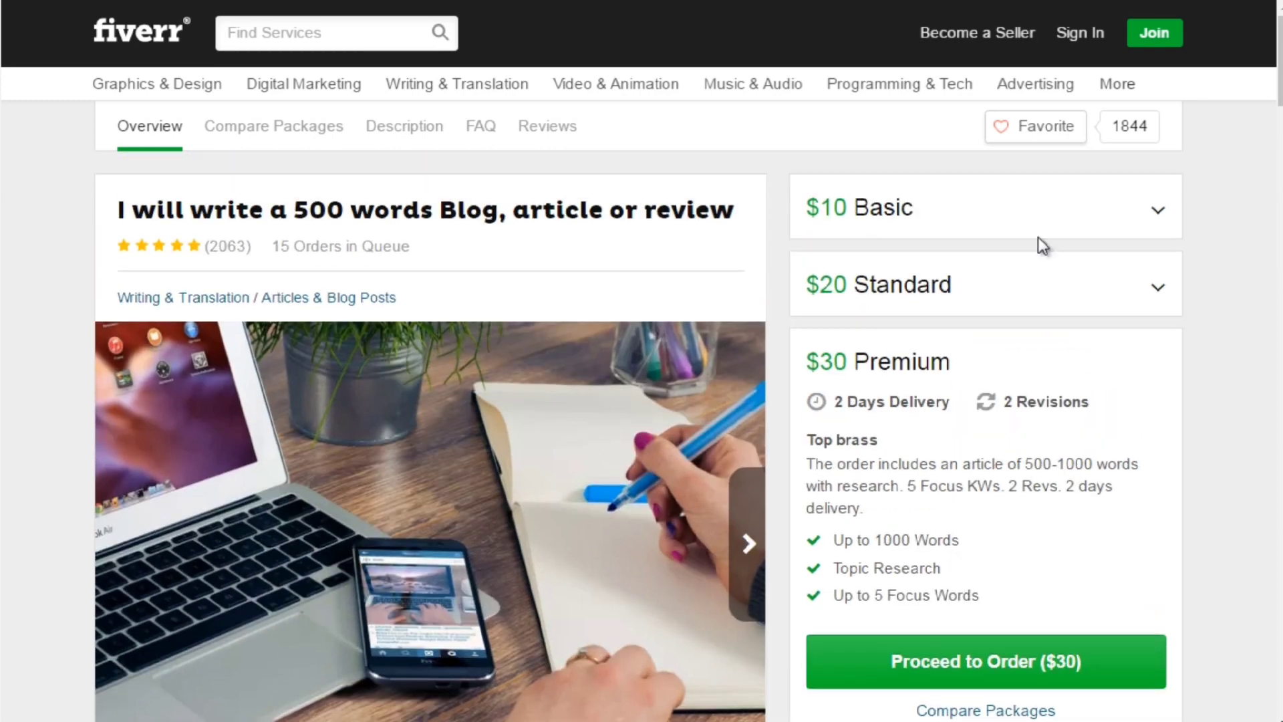
Step: Open Spokespersons & Testimonials in the Video & Animation category and browse the spokesperson video services
mouse_move(546, 94)
mouse_move(602, 100)
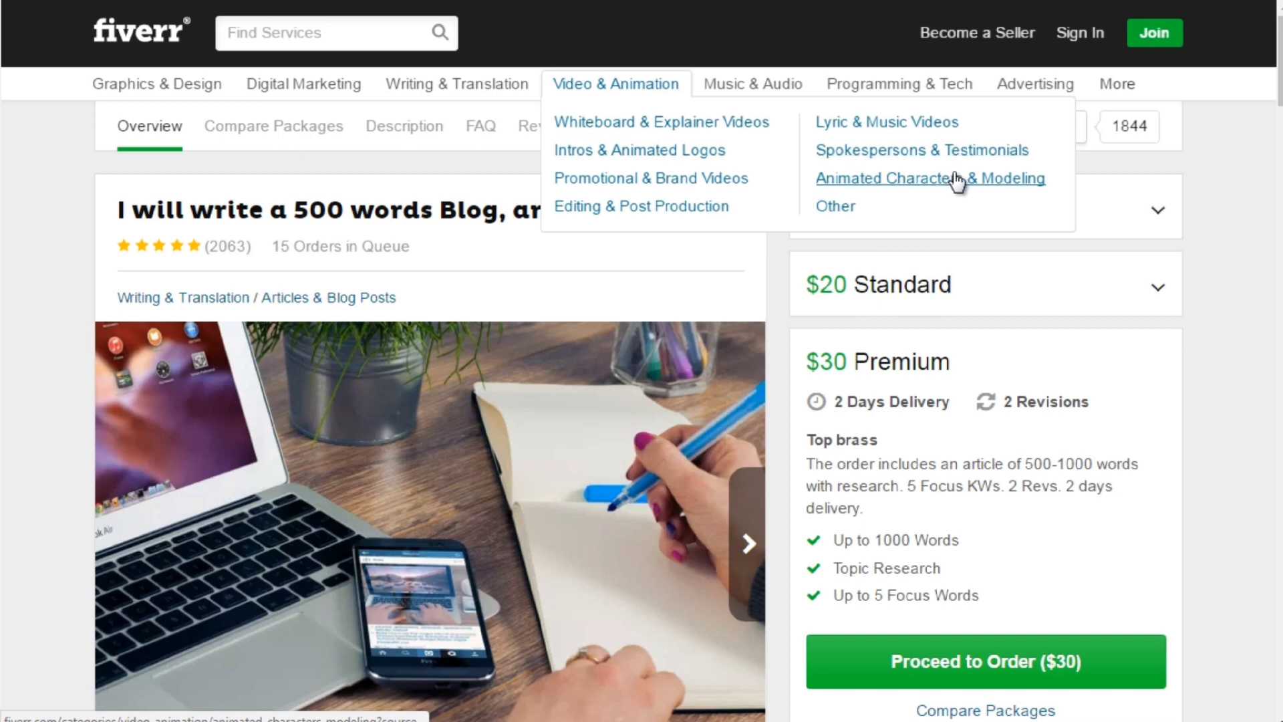
left_click(957, 150)
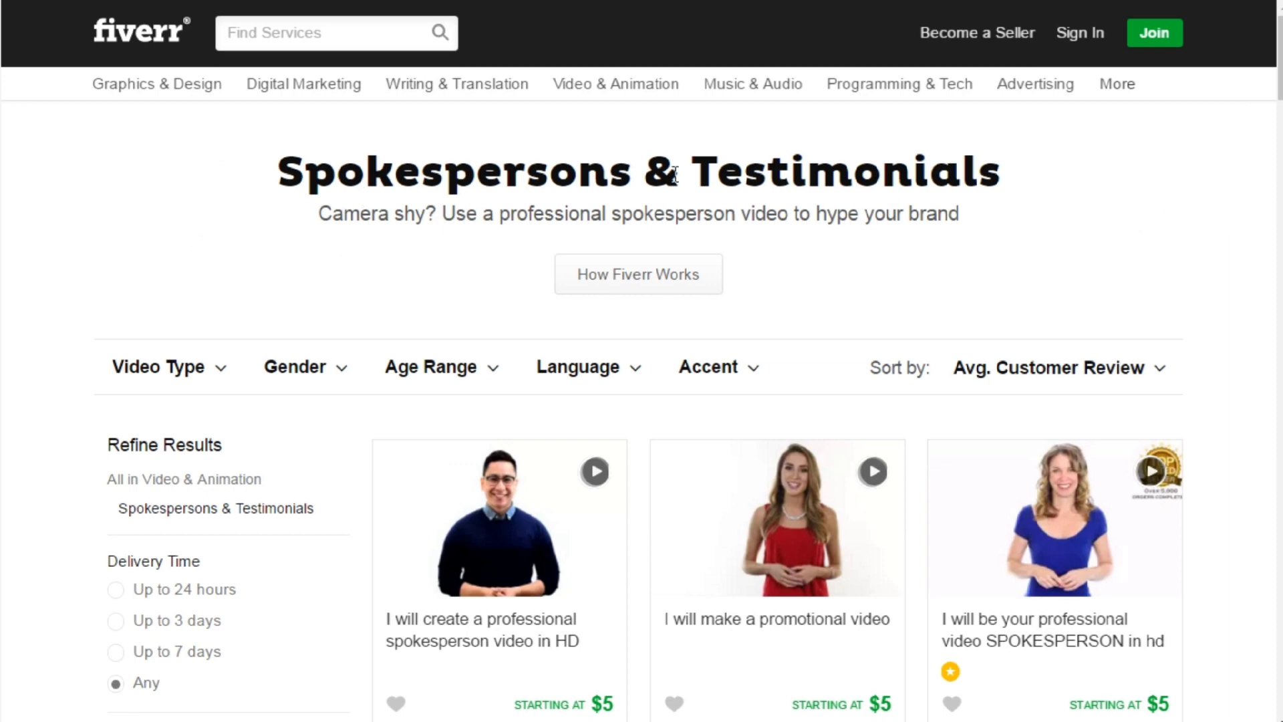
mouse_move(640, 100)
scroll(1239, 327, "down", 5)
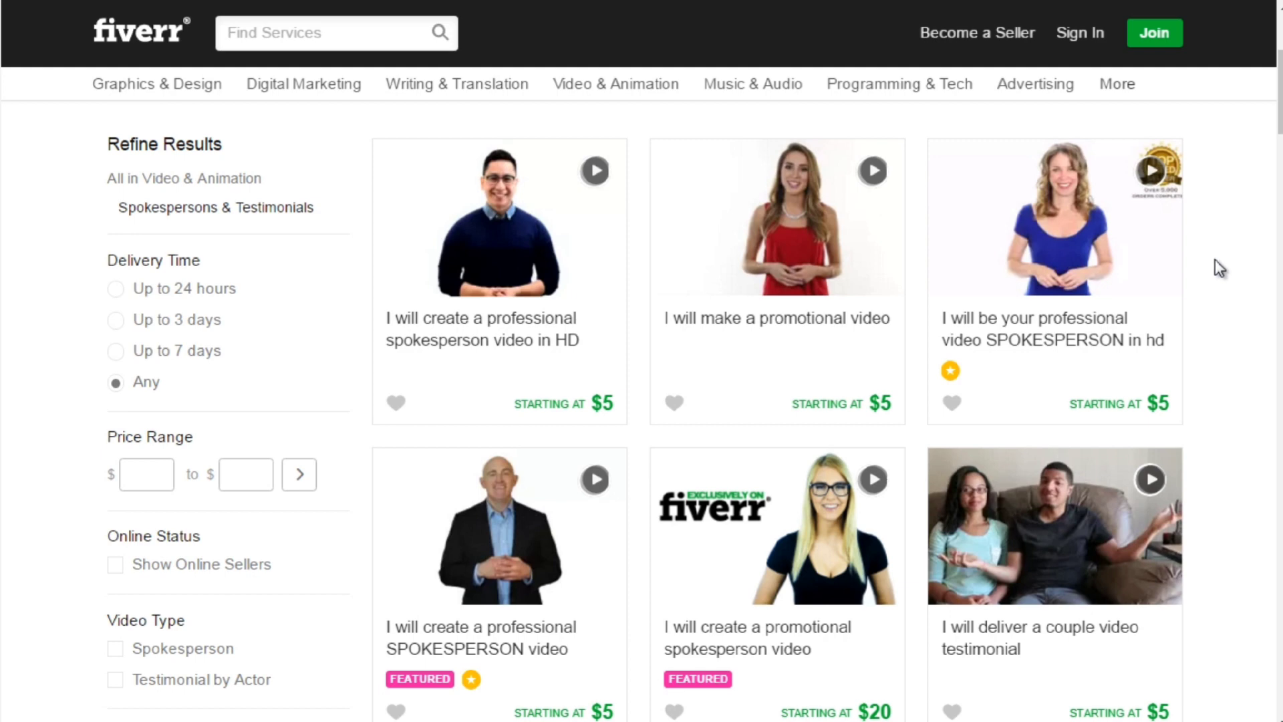
scroll(1216, 274, "down", 5)
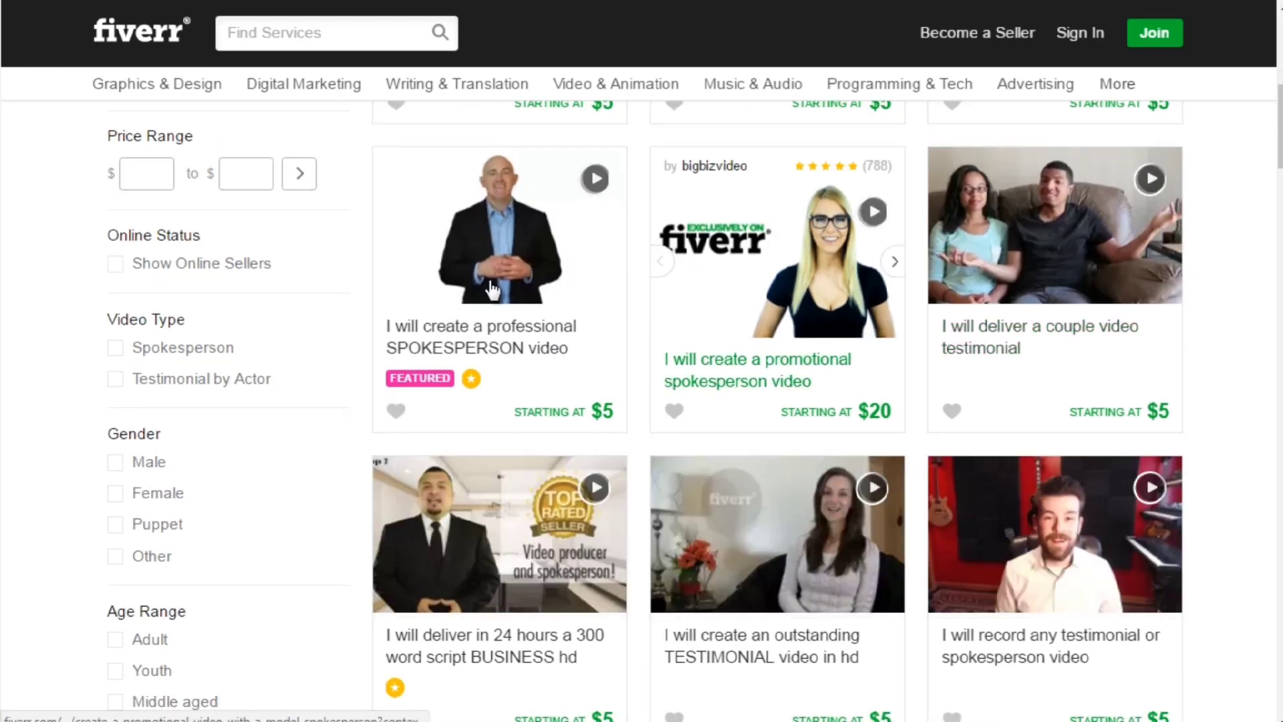
scroll(1196, 286, "down", 3)
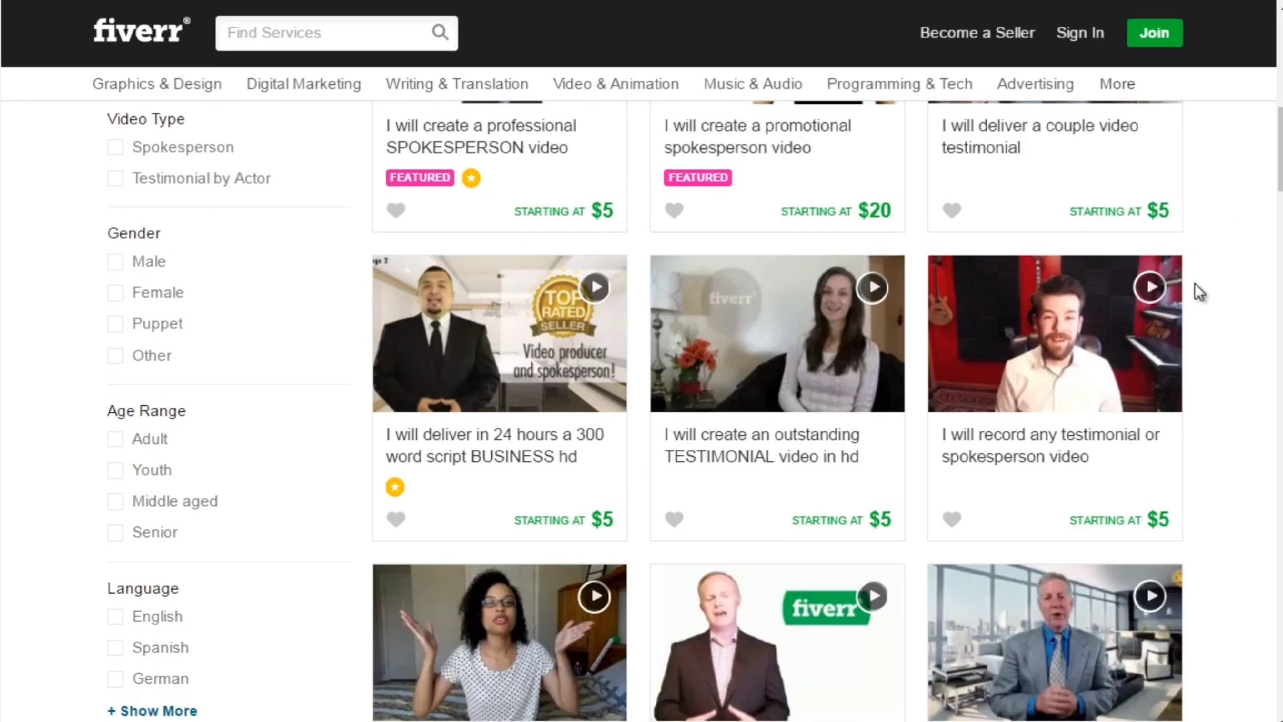
scroll(1195, 295, "down", 6)
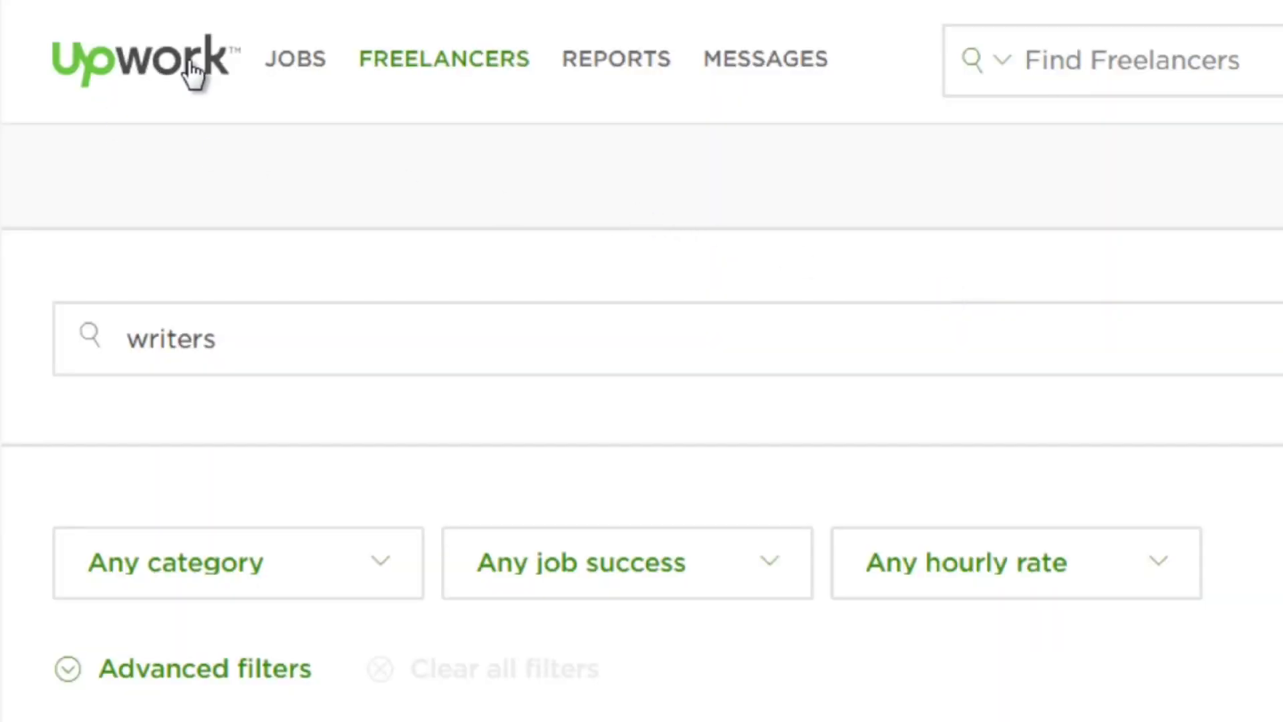
mouse_move(312, 66)
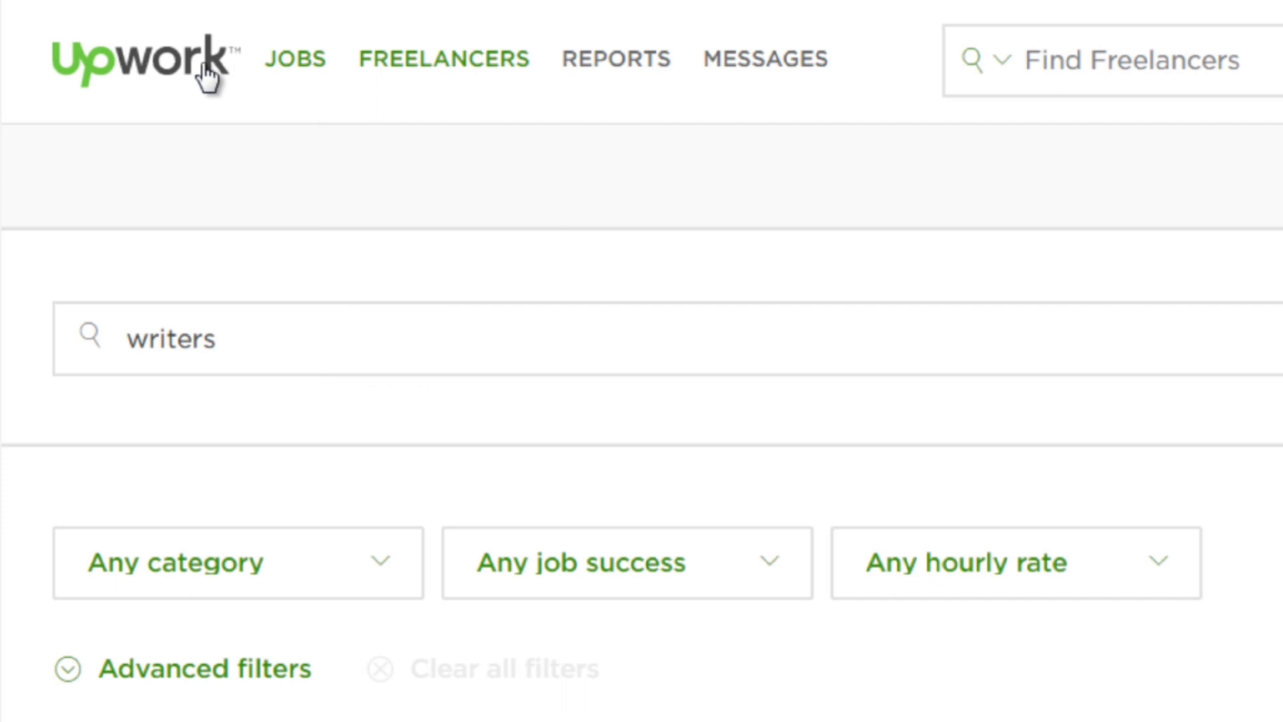